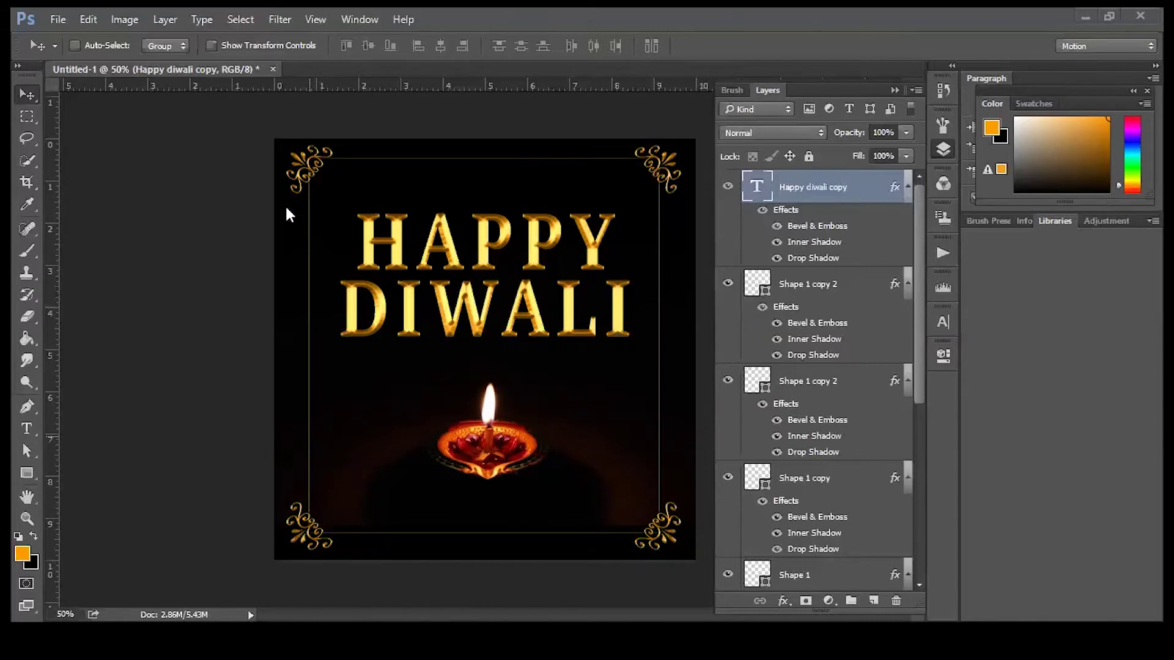
# Create a new document 1000 px wide, 1000 px high, at 100 pixels/inch.
pyautogui.click(58, 19)
pyautogui.click(70, 38)
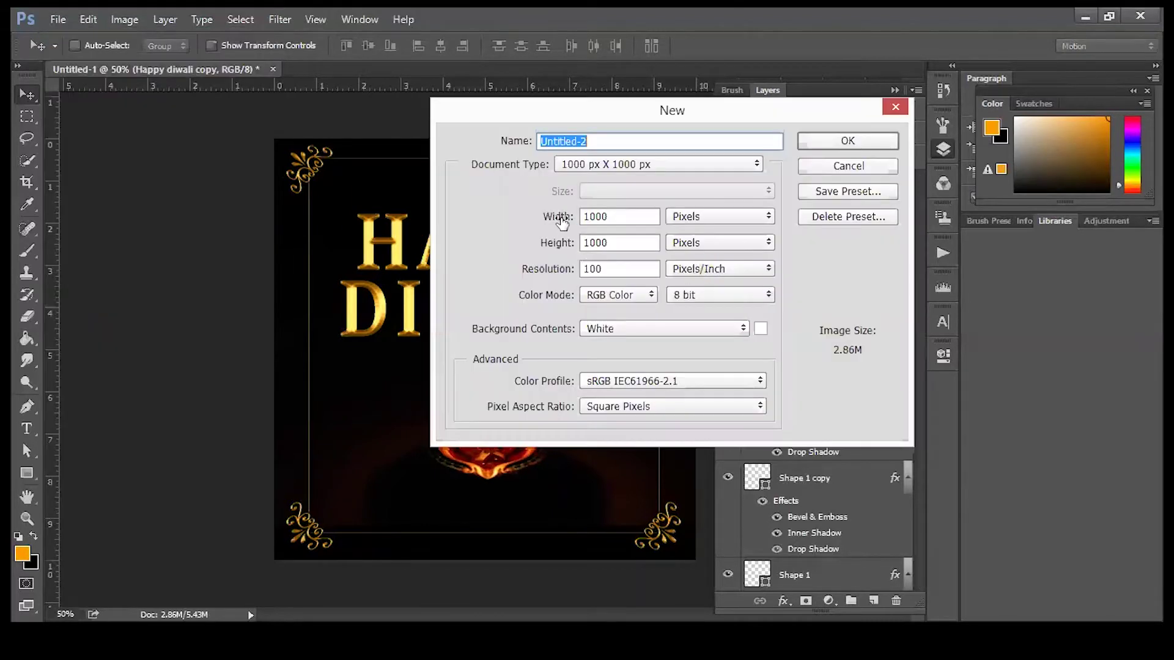
pyautogui.doubleClick(620, 244)
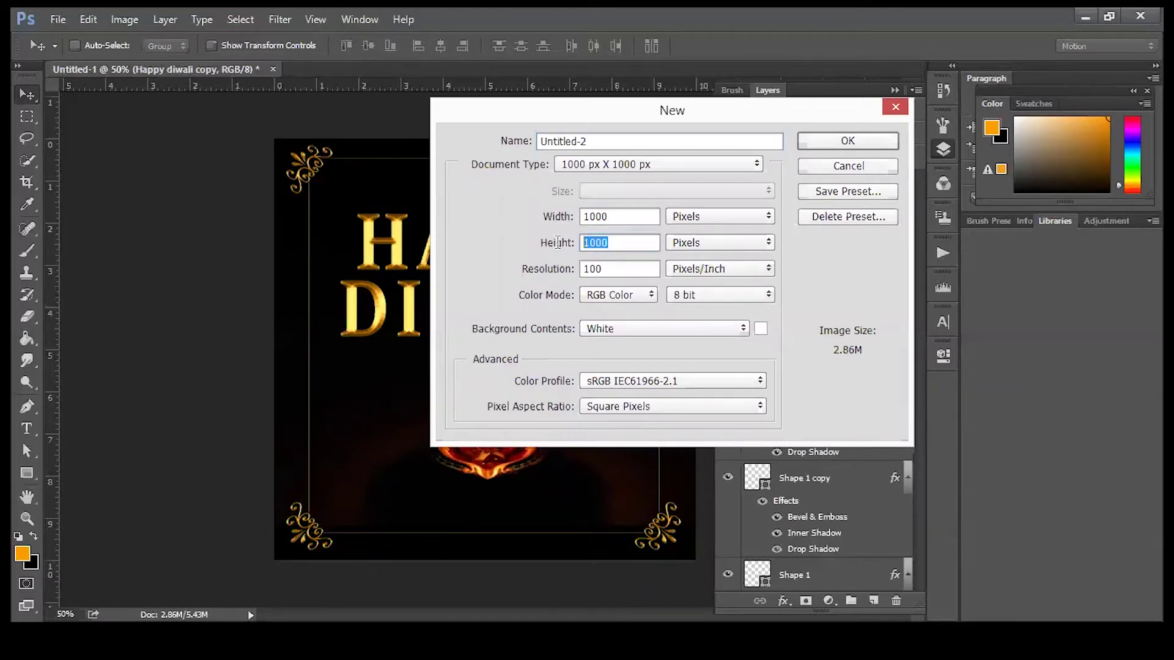
pyautogui.doubleClick(605, 268)
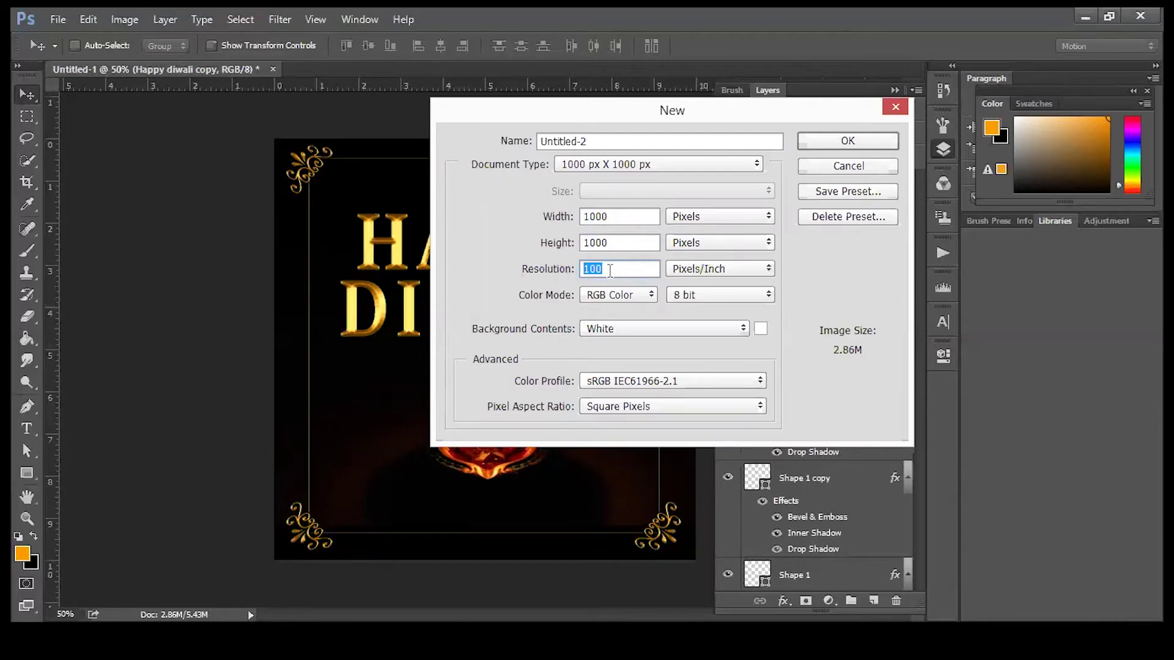
pyautogui.click(619, 295)
pyautogui.click(845, 144)
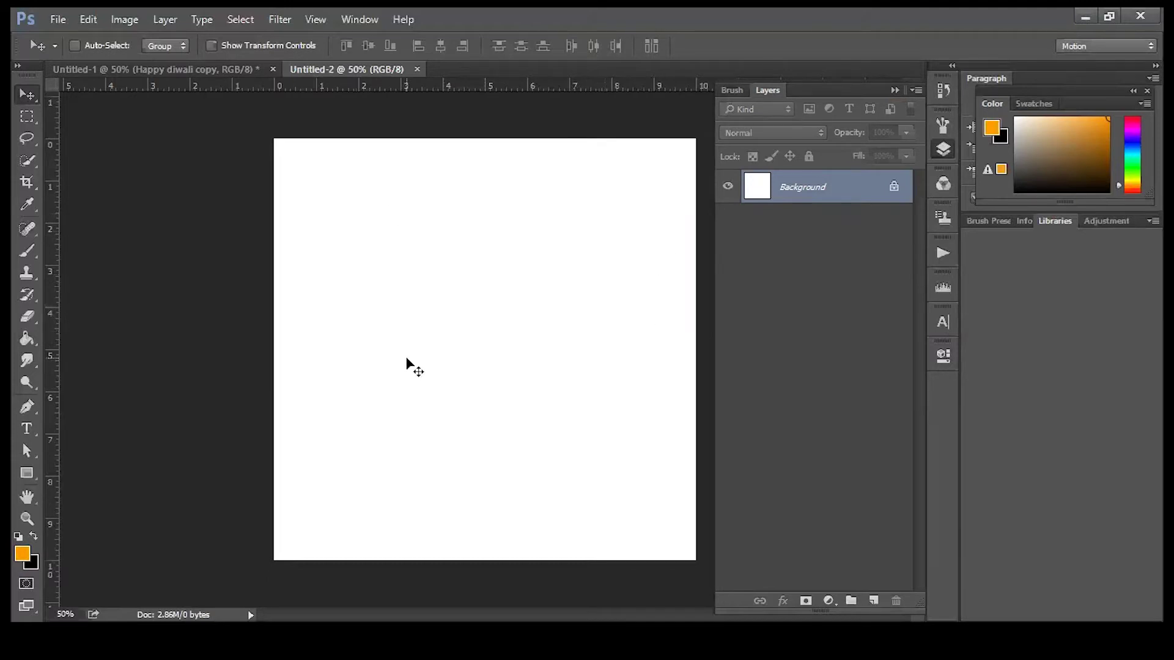
# Fill the background with the orange foreground colour, then refill it with solid black.
pyautogui.hotkey('alt', 'BackSpace')
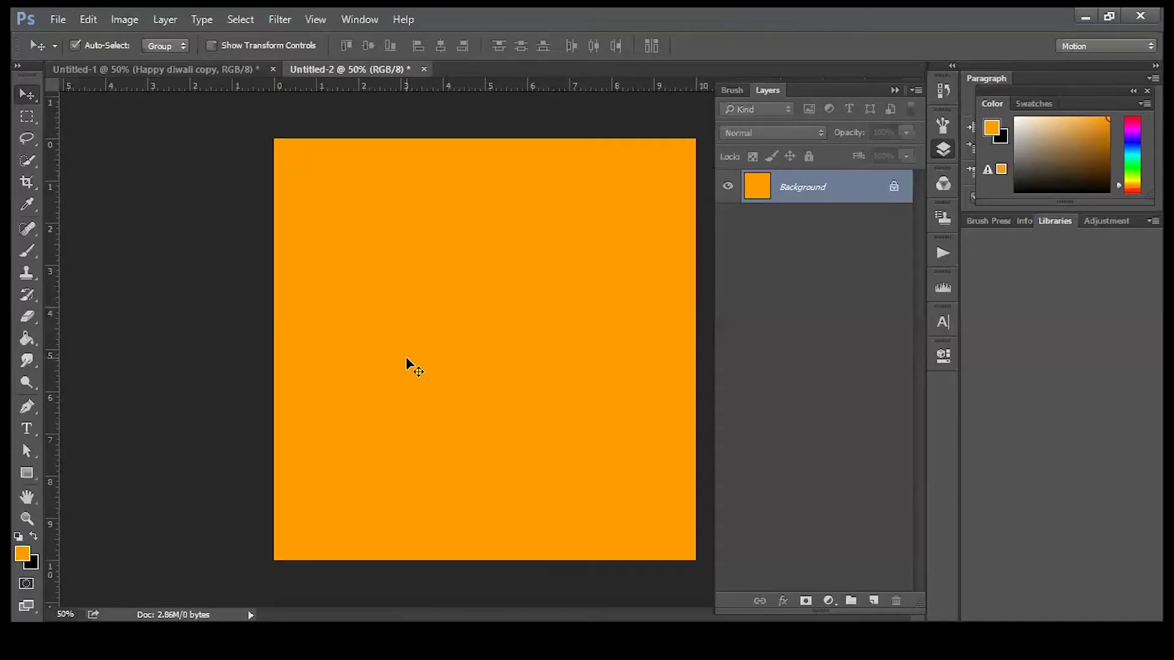
pyautogui.hotkey('ctrl', 'BackSpace')
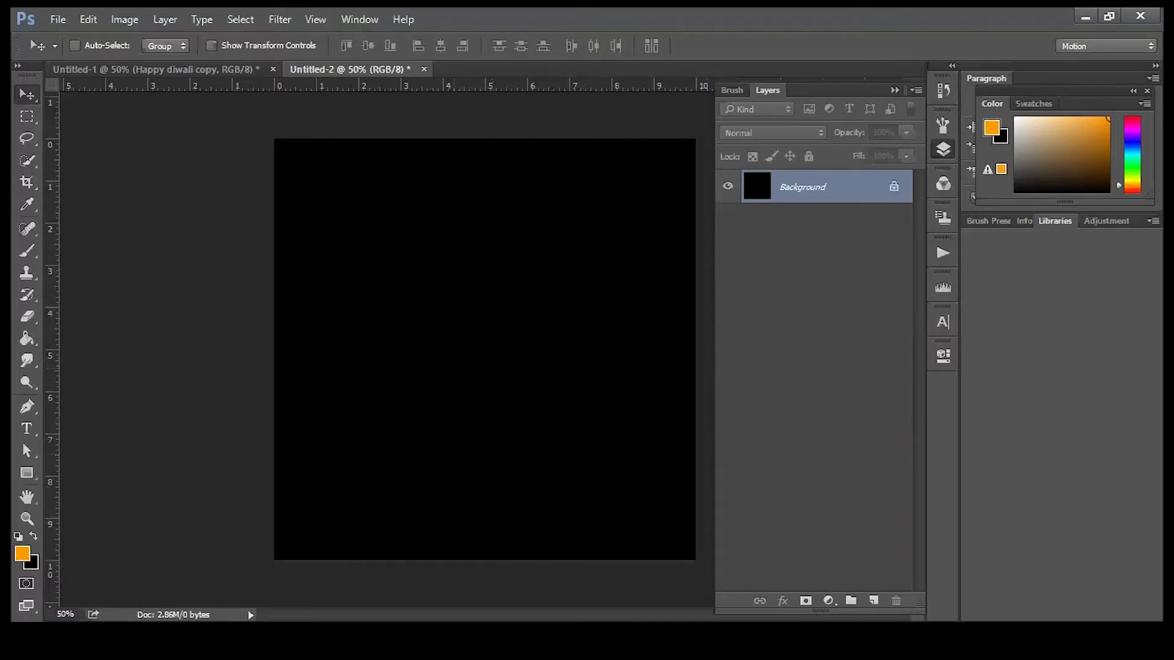
pyautogui.press('t')
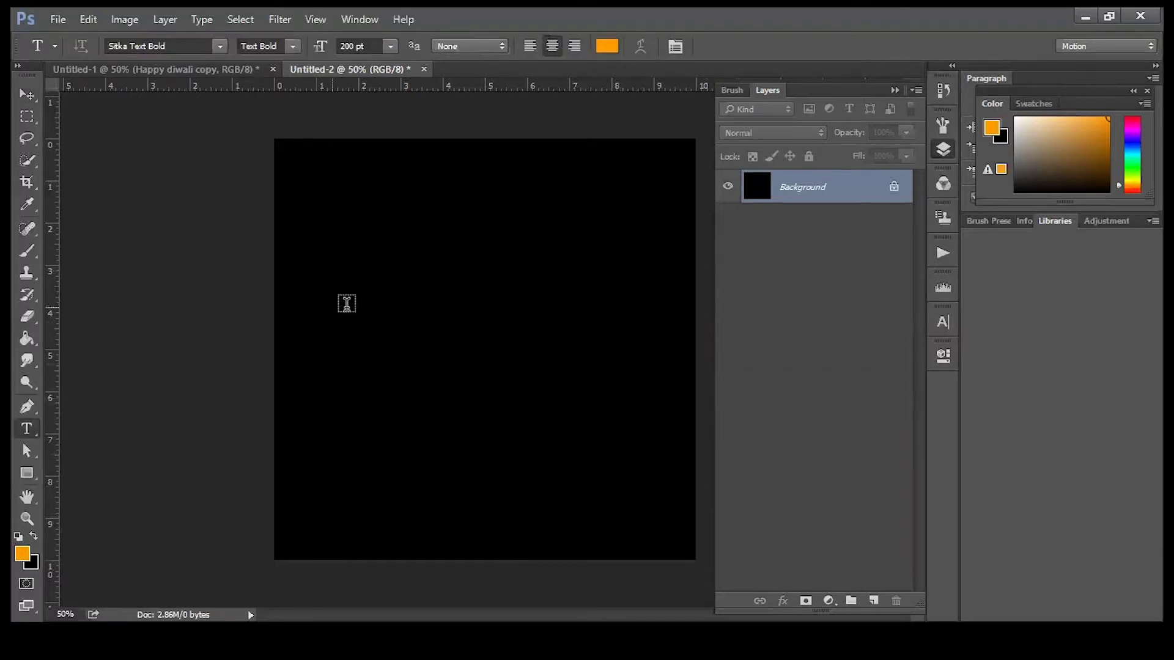
# Type 'HAPPY' and 'DIWALI' on two lines and centre the text near the canvas top.
pyautogui.click(372, 299)
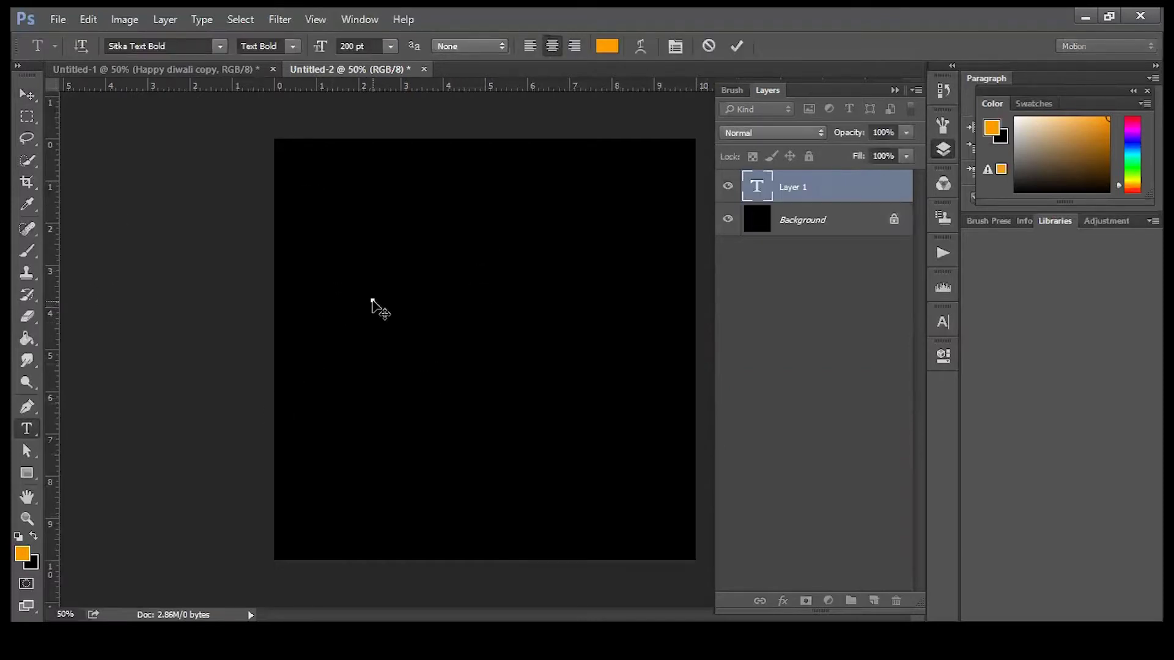
pyautogui.write('HAPPY')
pyautogui.press('Return')
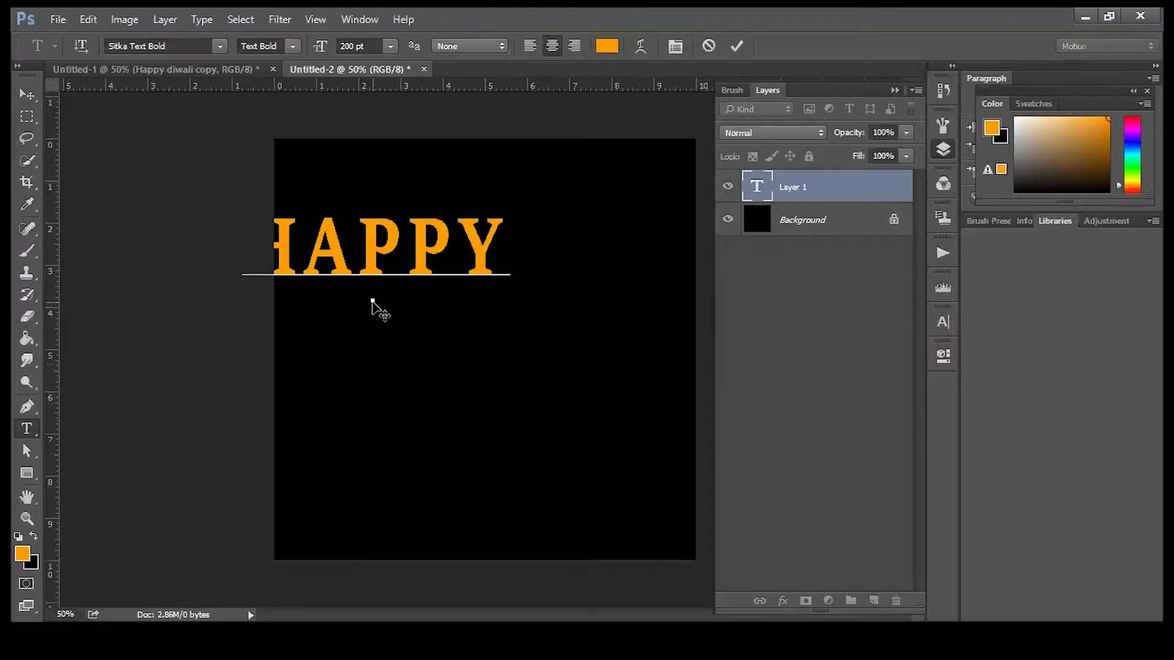
pyautogui.write('DIWALI')
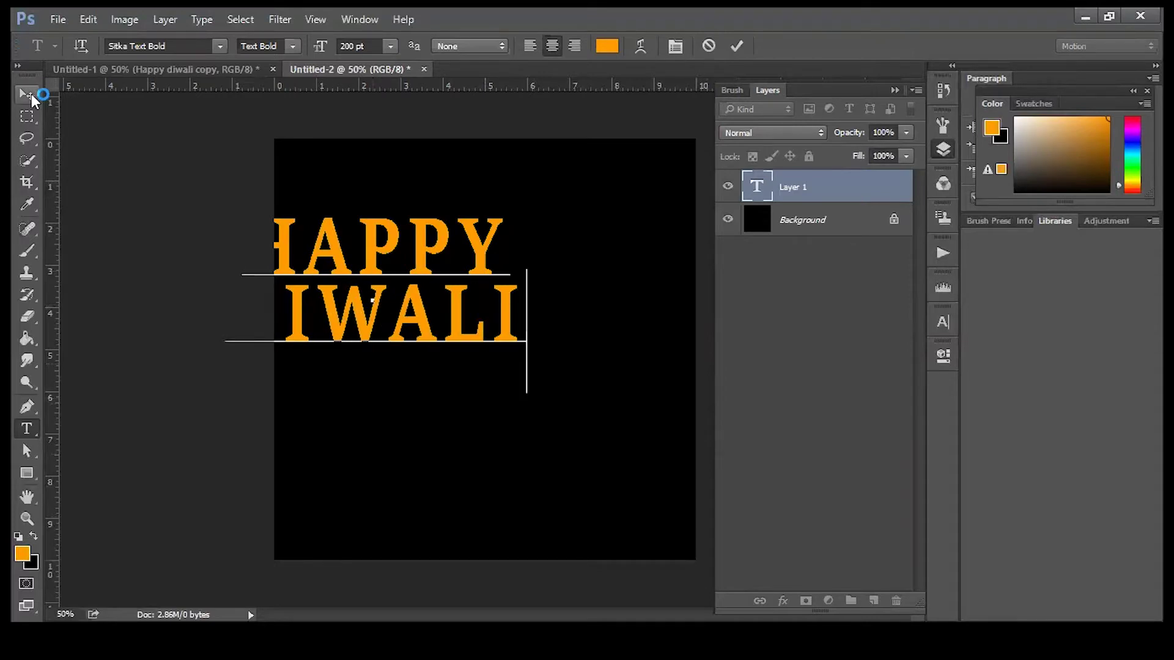
pyautogui.click(26, 93)
pyautogui.moveTo(341, 332)
pyautogui.mouseDown()
pyautogui.moveTo(421, 314)
pyautogui.moveTo(438, 292)
pyautogui.mouseUp()
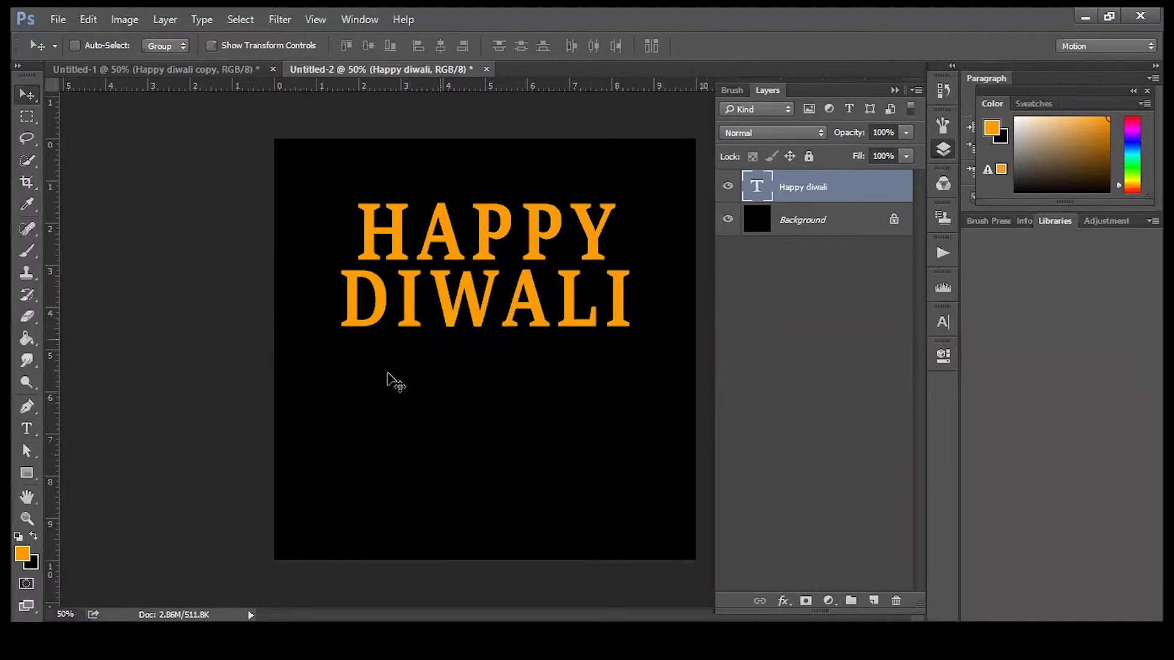
# Set the foreground colour to orange ff9c00.
pyautogui.click(22, 555)
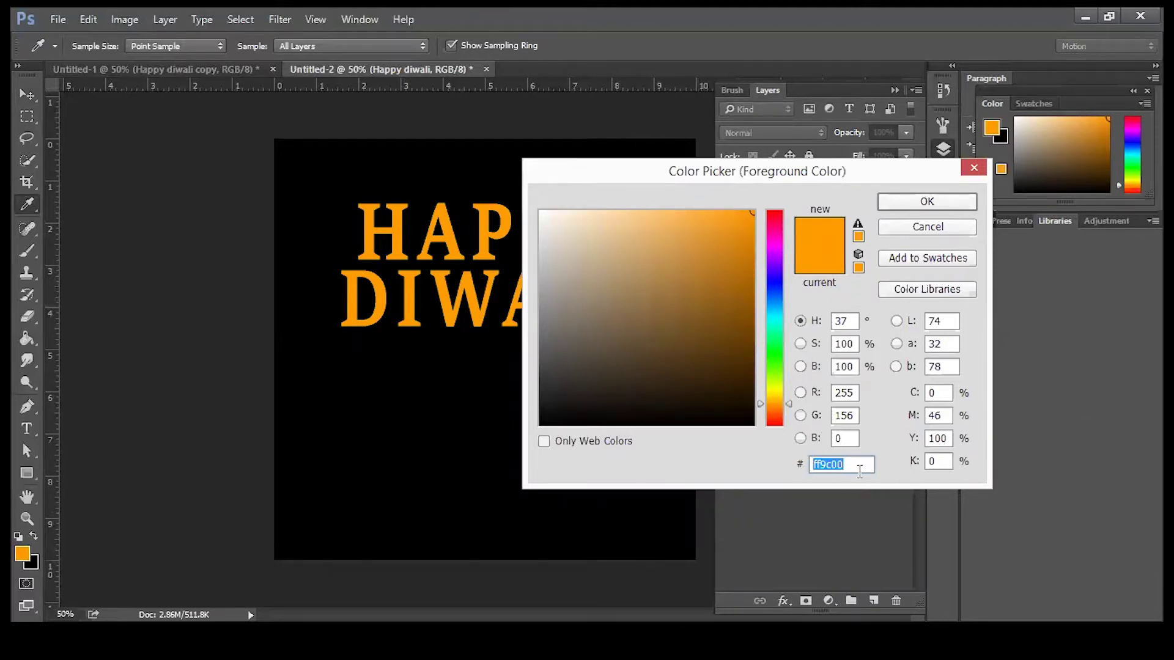
pyautogui.click(934, 202)
pyautogui.press('v')
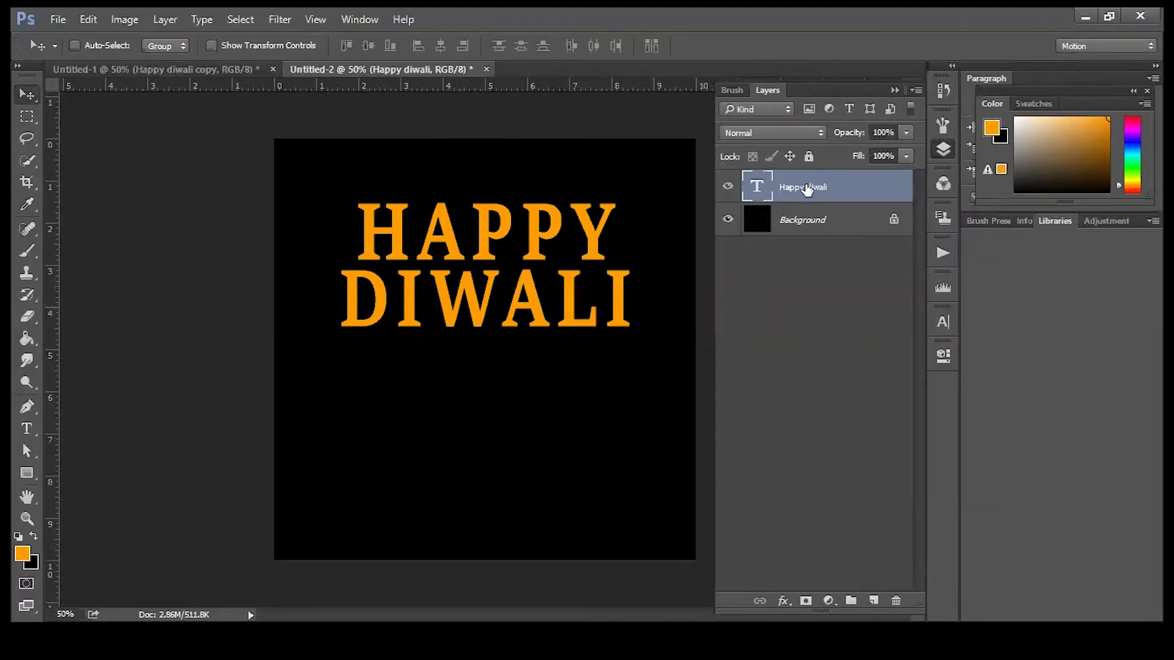
# Embed the diya photo near the canvas bottom and put its layer below the text layer.
pyautogui.click(56, 20)
pyautogui.click(103, 332)
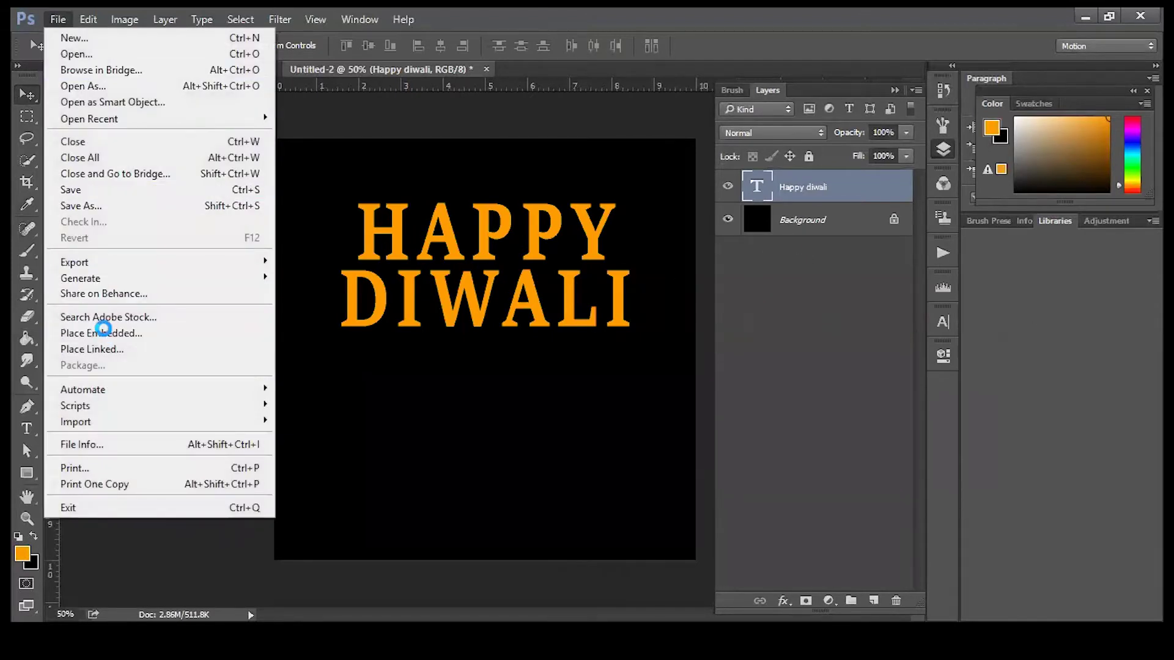
pyautogui.click(310, 153)
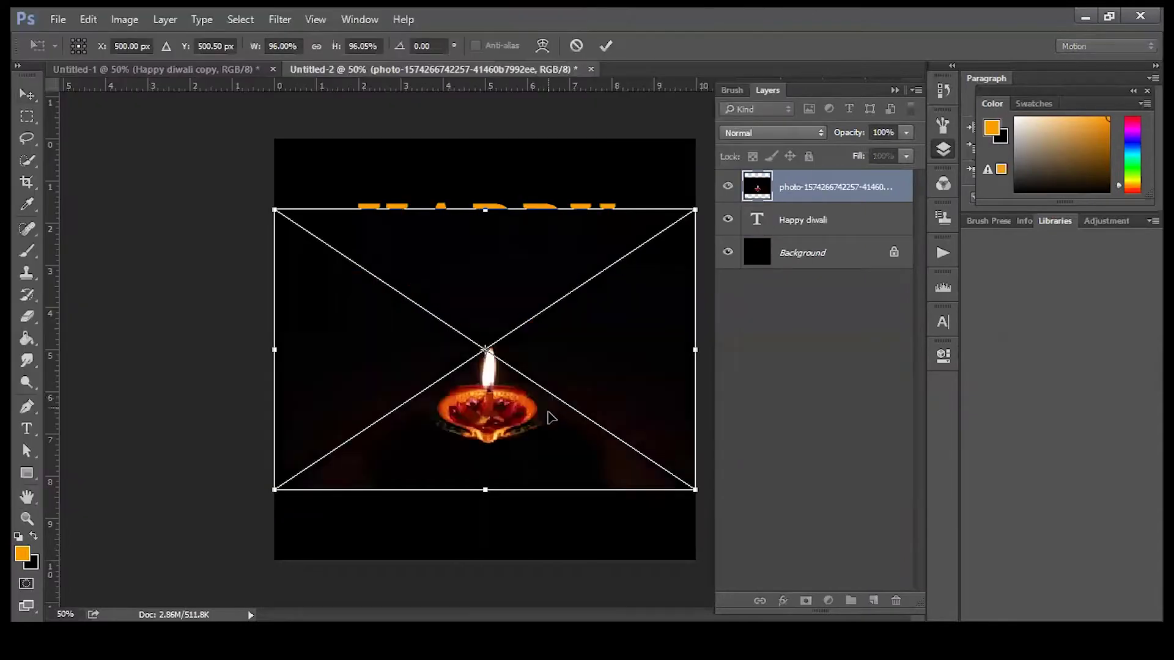
pyautogui.moveTo(546, 407); pyautogui.dragTo(550, 480)
pyautogui.press('Return')
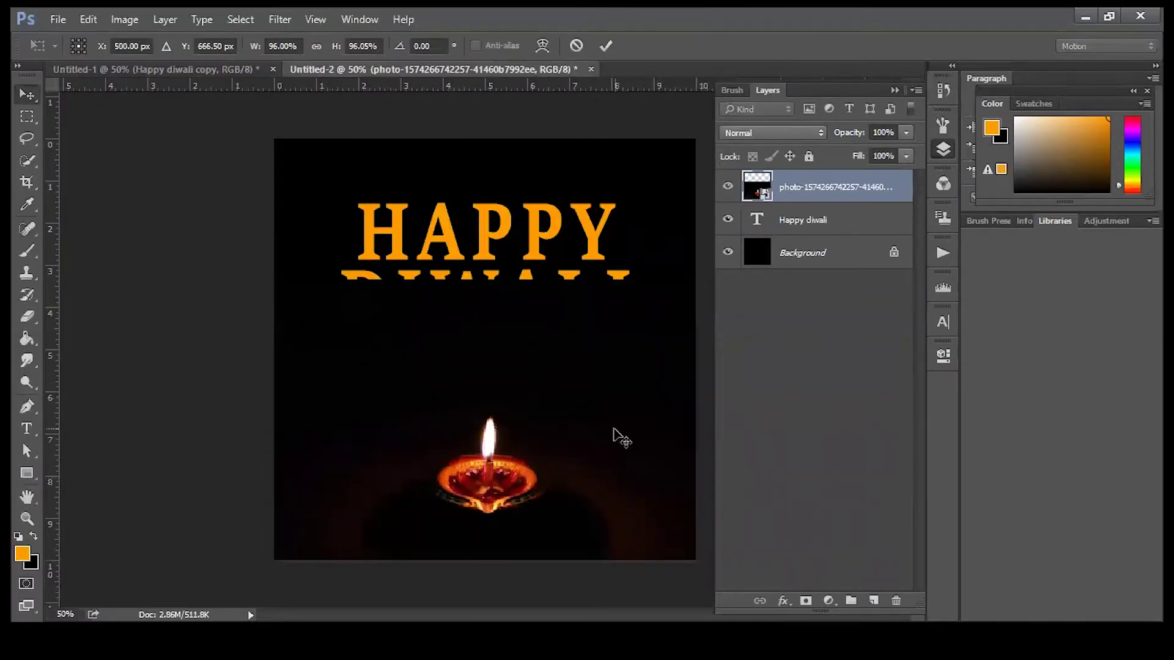
pyautogui.moveTo(840, 188); pyautogui.dragTo(834, 230)
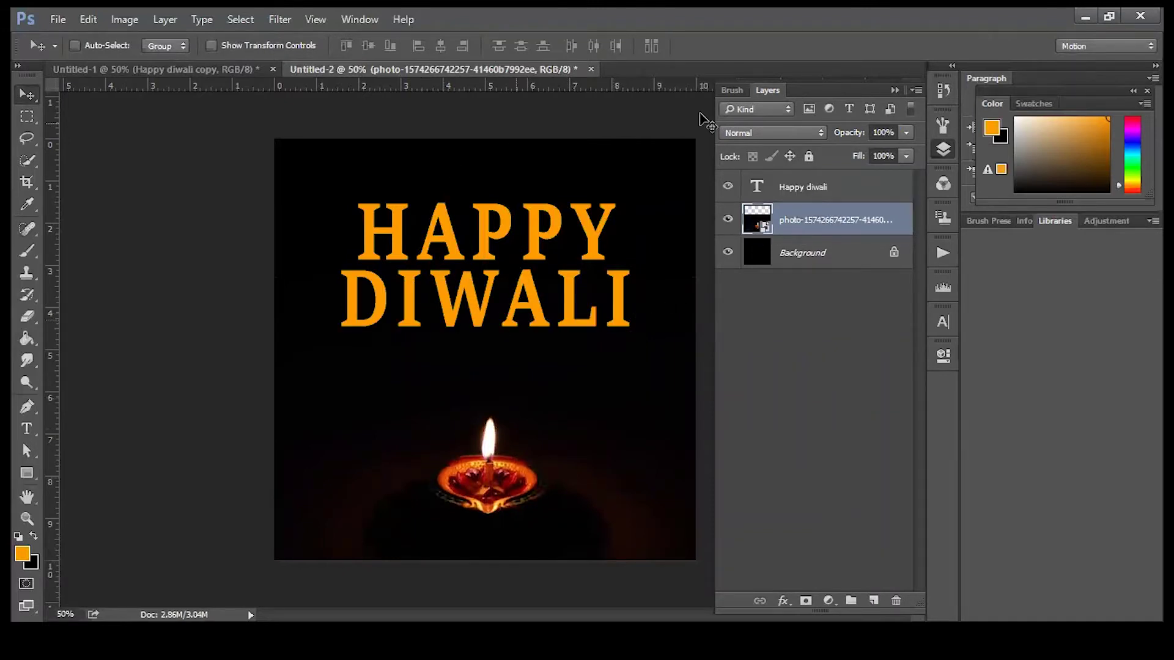
pyautogui.doubleClick(755, 188)
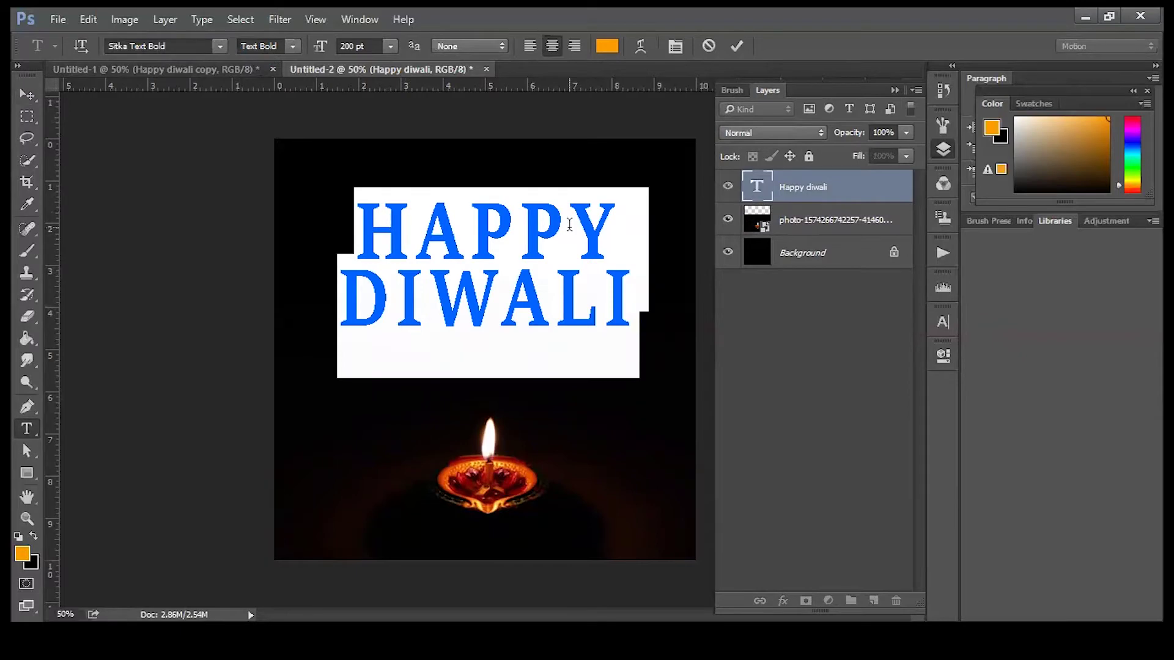
# Select all the HAPPY DIWALI text, then commit the edit and select its layer.
pyautogui.click(367, 227)
pyautogui.moveTo(367, 227)
pyautogui.mouseDown()
pyautogui.moveTo(604, 276)
pyautogui.moveTo(678, 316)
pyautogui.mouseUp()
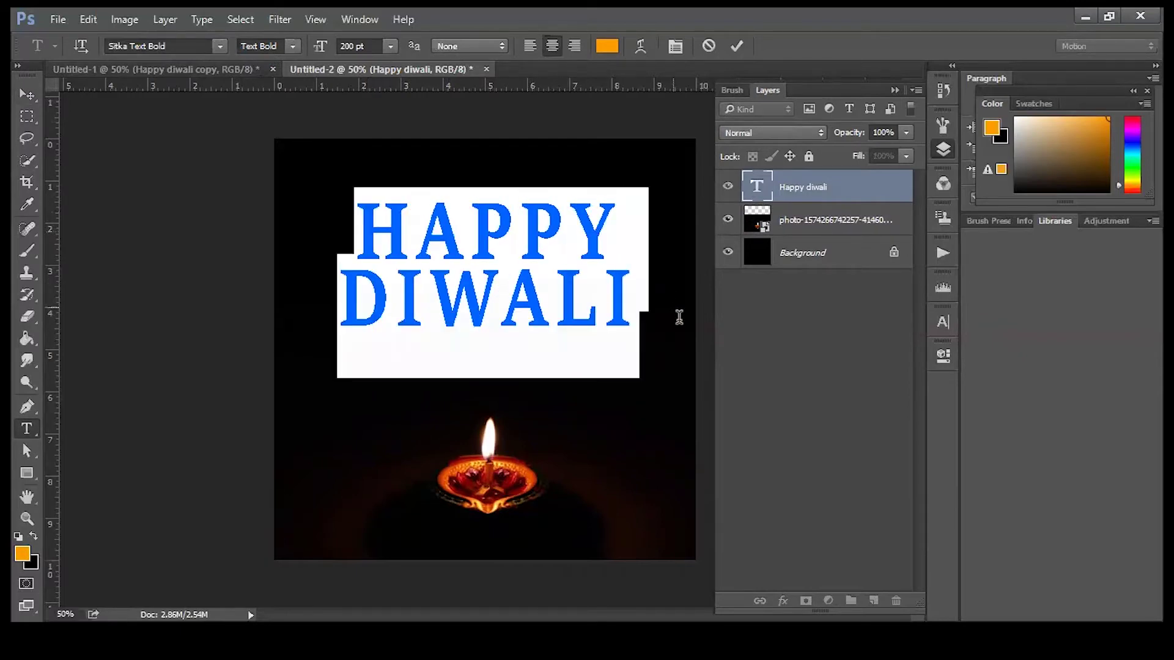
pyautogui.click(794, 223)
pyautogui.press('v')
pyautogui.click(815, 184)
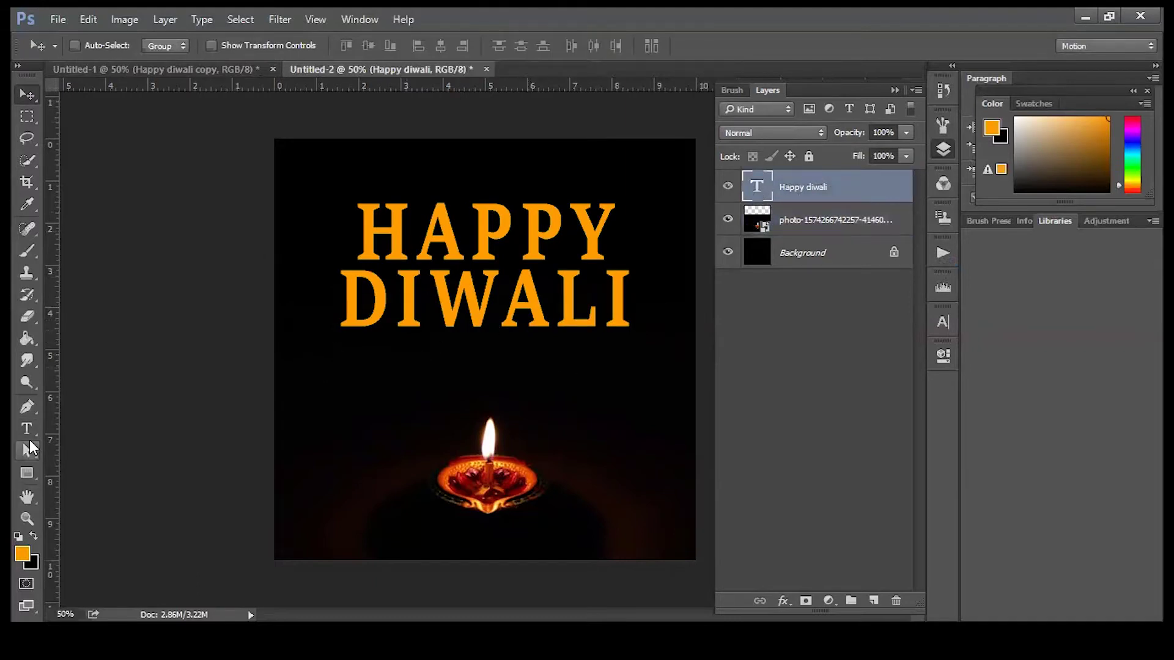
pyautogui.click(27, 428)
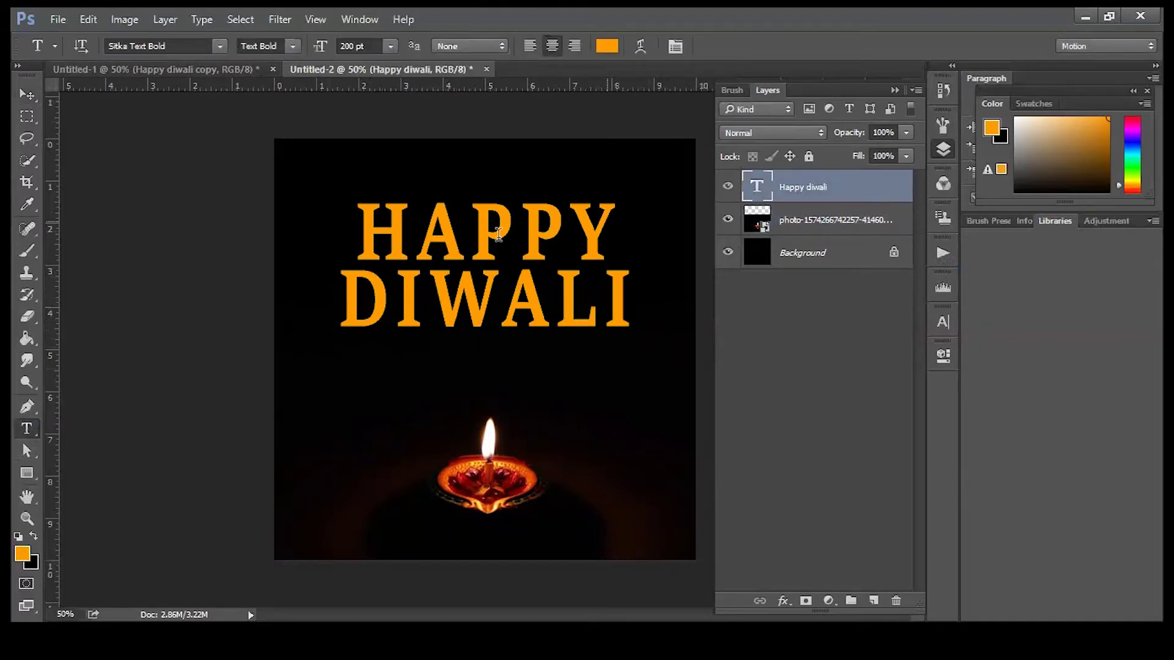
# Reselect the HAPPY DIWALI text layer and show its context menu.
pyautogui.click(812, 221)
pyautogui.click(804, 188)
pyautogui.doubleClick(757, 187)
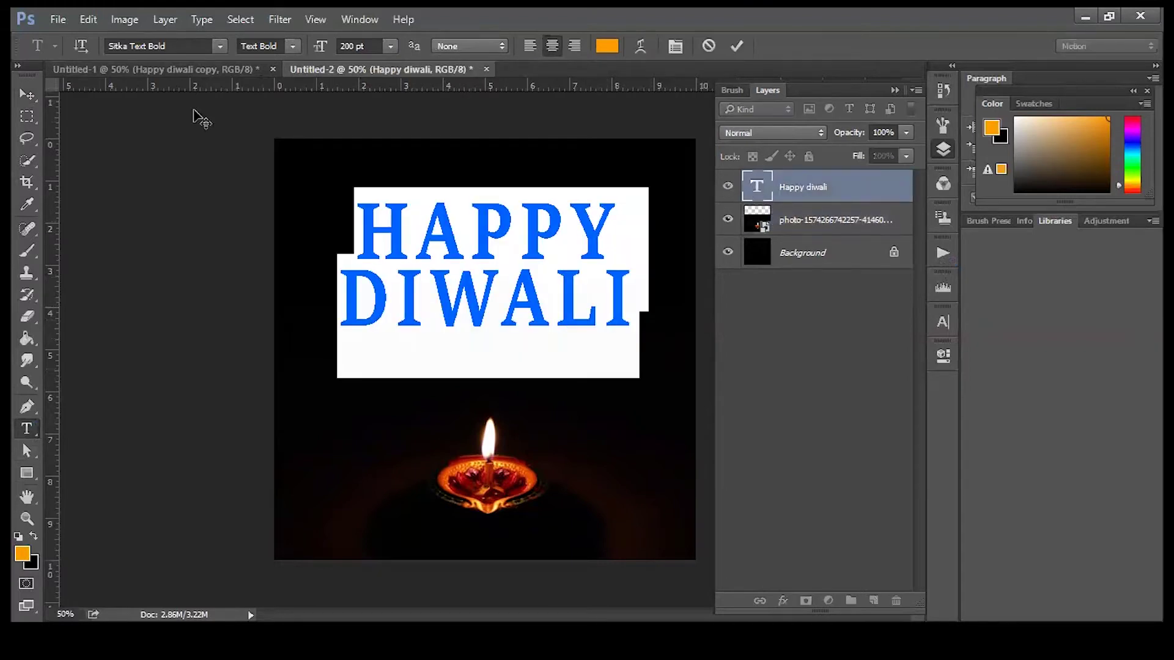
pyautogui.click(798, 223)
pyautogui.click(818, 189)
pyautogui.rightClick(821, 184)
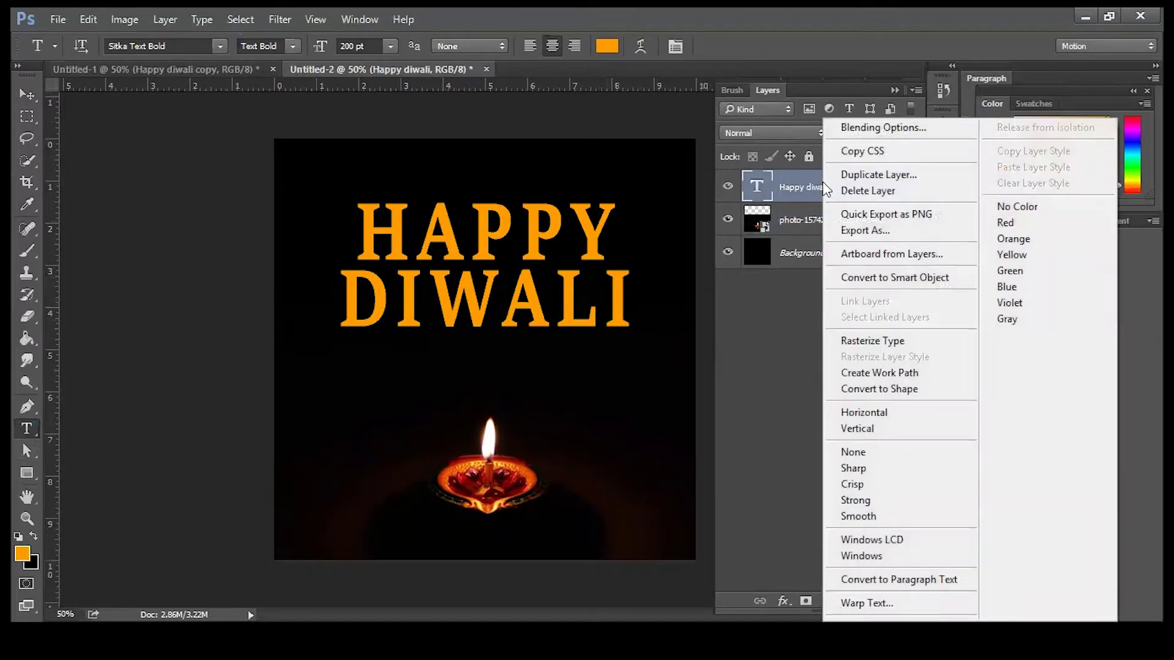
# Enable Bevel & Emboss with Inner Bevel, Chisel Hard, 215% depth, 54 px size, 4 px soften.
pyautogui.click(862, 127)
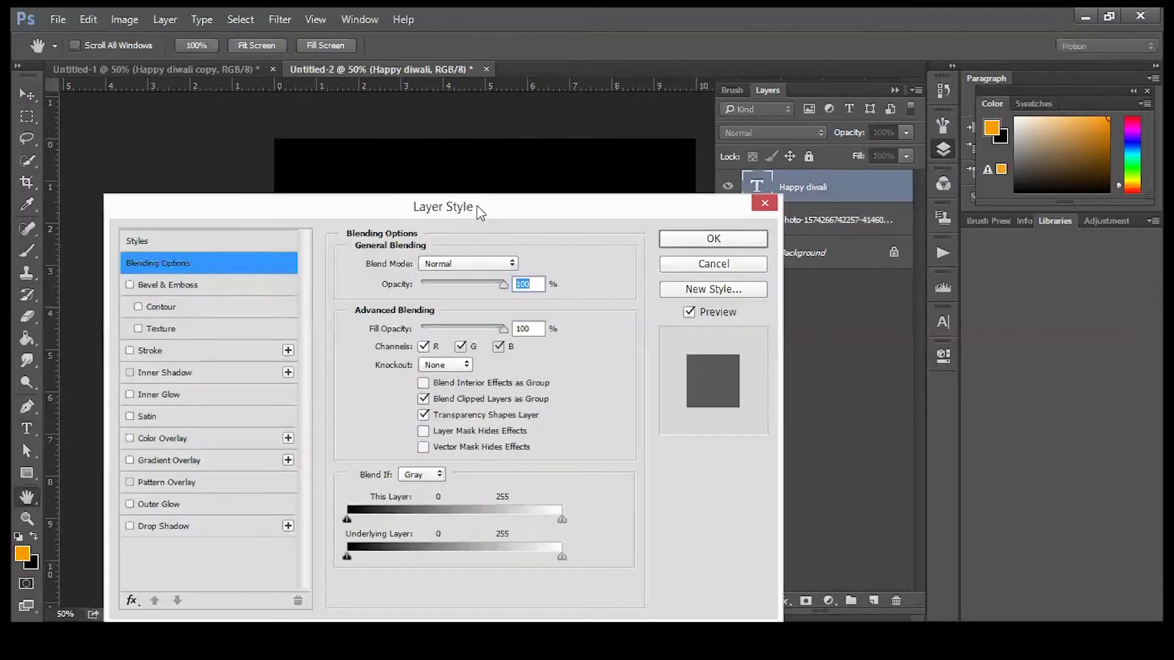
pyautogui.moveTo(482, 213); pyautogui.dragTo(838, 77)
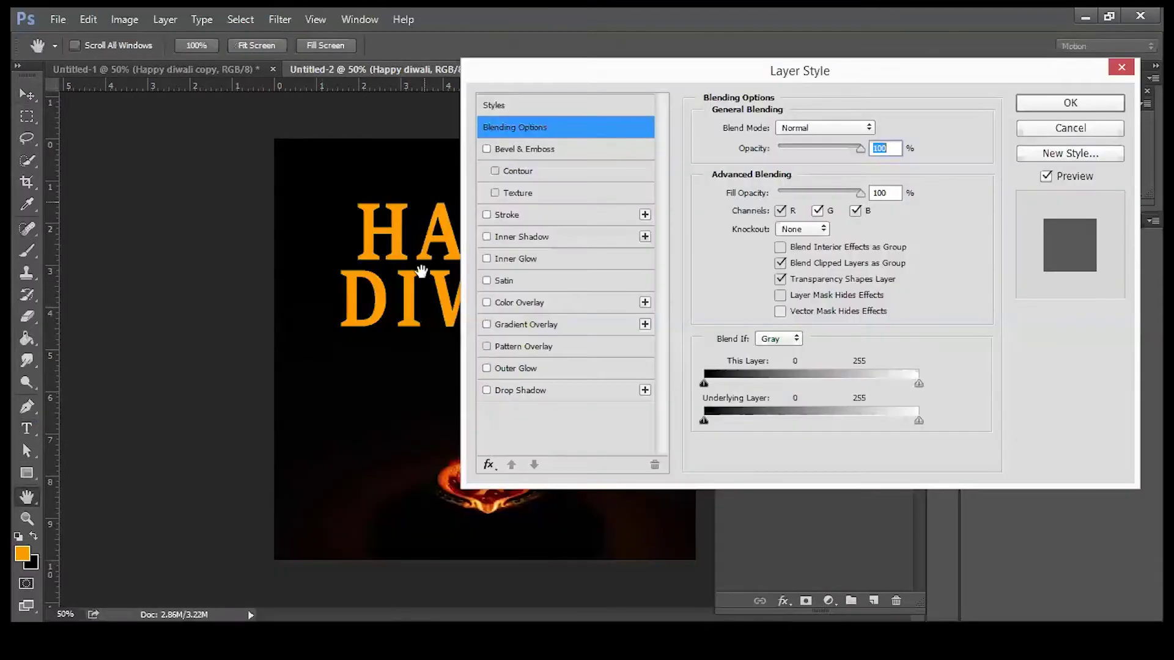
pyautogui.click(531, 148)
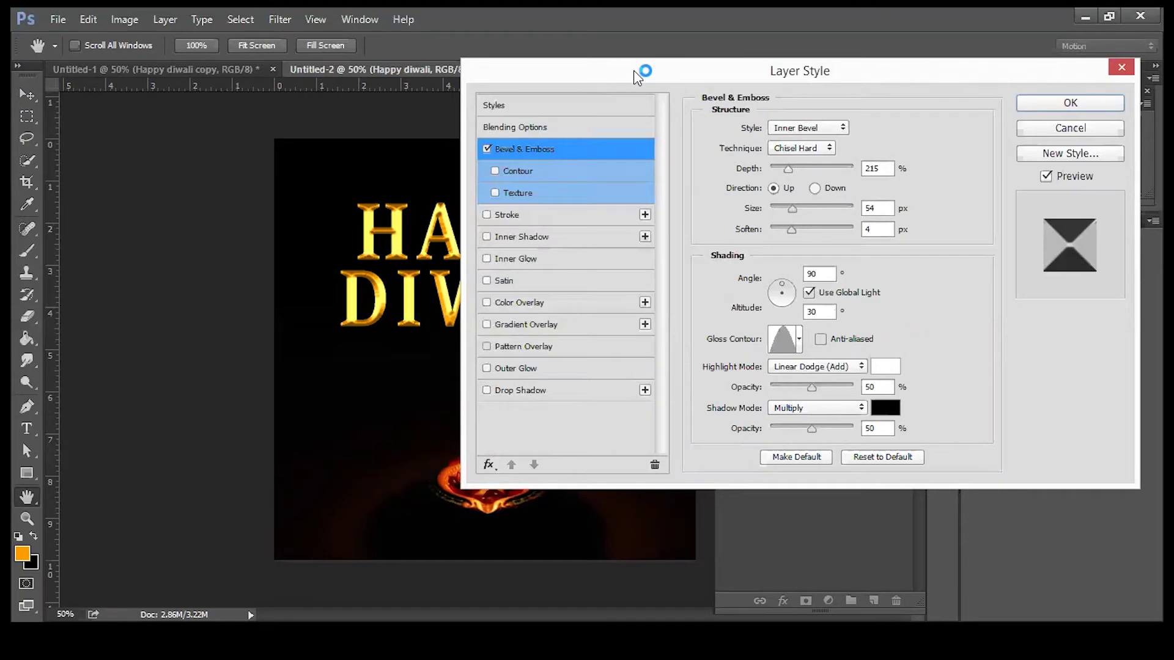
pyautogui.moveTo(636, 75); pyautogui.dragTo(830, 68)
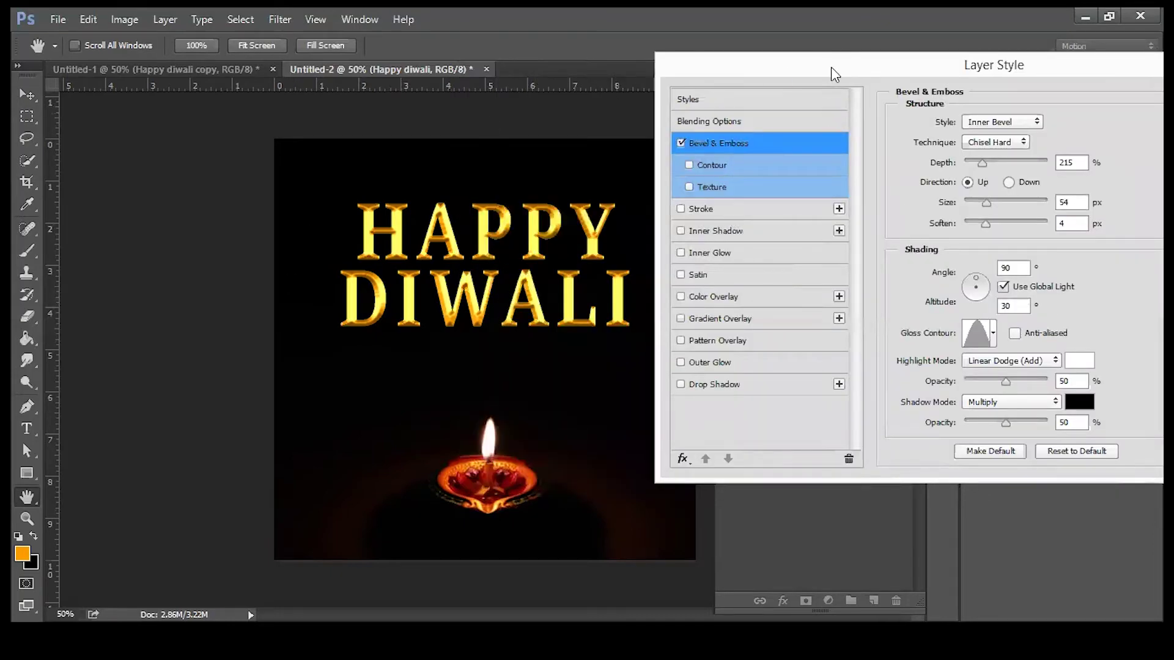
pyautogui.moveTo(831, 67); pyautogui.dragTo(466, 145)
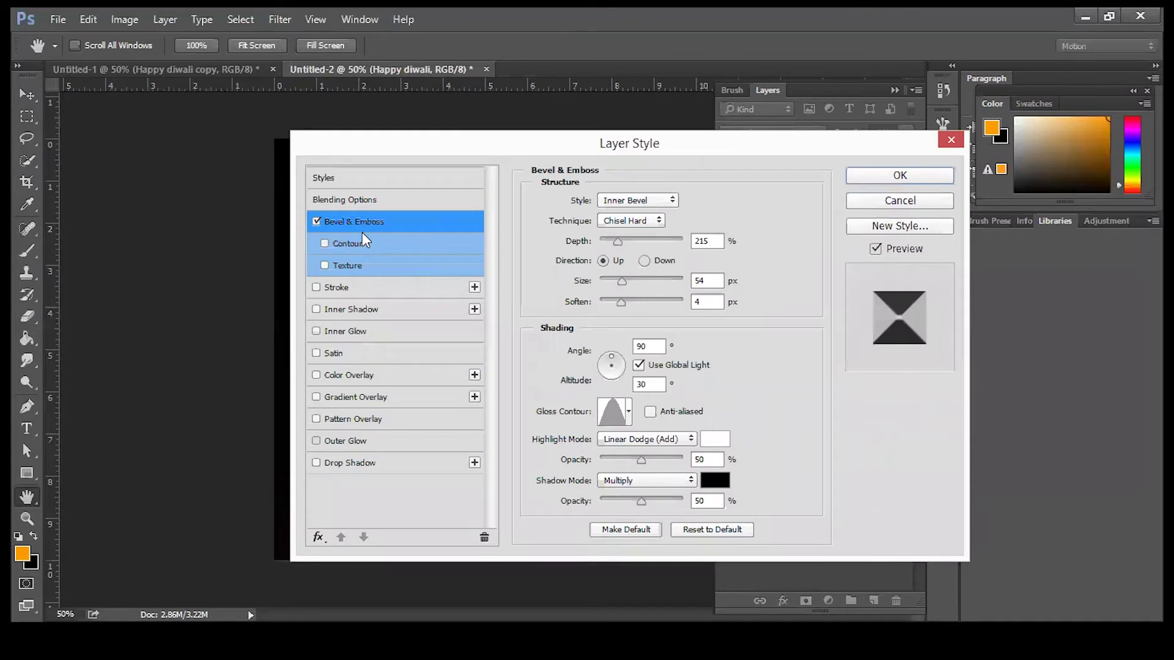
pyautogui.click(651, 204)
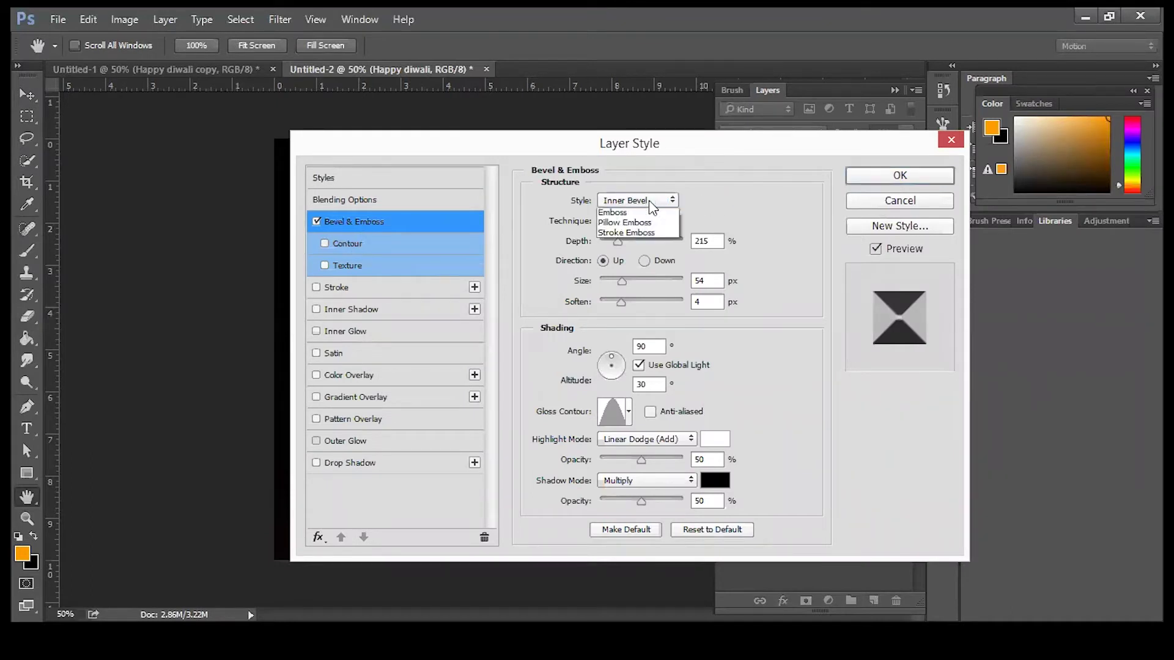
pyautogui.click(636, 224)
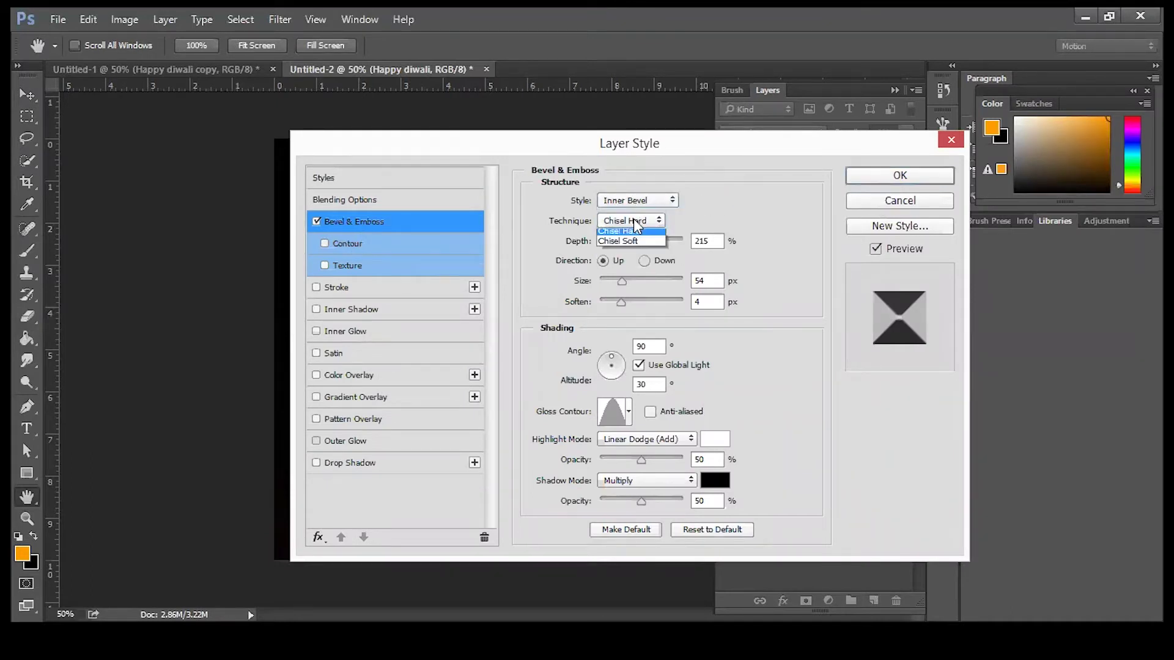
pyautogui.doubleClick(712, 241)
pyautogui.moveTo(675, 155); pyautogui.dragTo(890, 97)
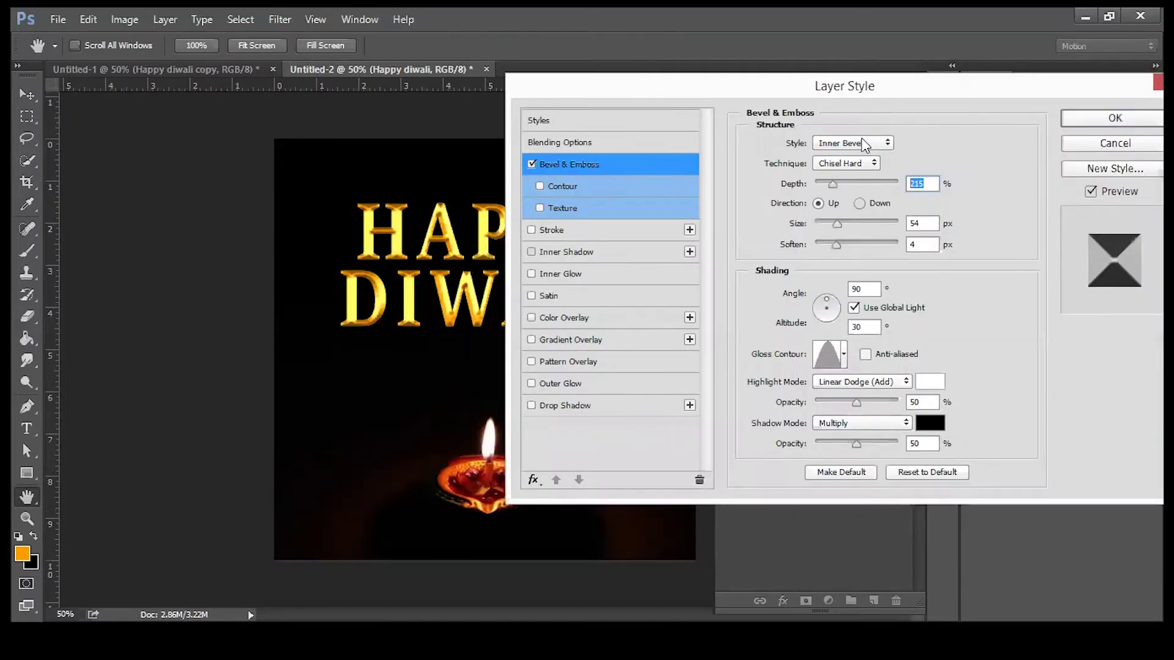
# Adjust the bevel to 297% depth, 51 px size and a soften of 1 px.
pyautogui.moveTo(832, 185)
pyautogui.mouseDown()
pyautogui.moveTo(855, 186)
pyautogui.moveTo(839, 186)
pyautogui.mouseUp()
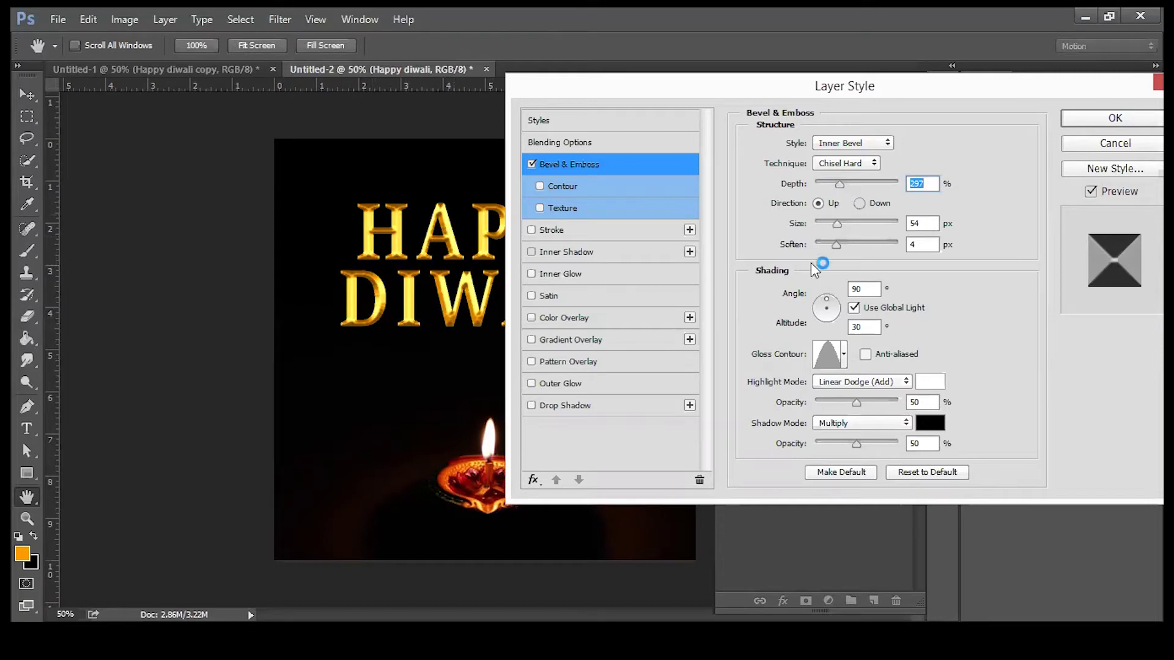
pyautogui.moveTo(838, 223)
pyautogui.mouseDown()
pyautogui.moveTo(821, 234)
pyautogui.moveTo(839, 243)
pyautogui.mouseUp()
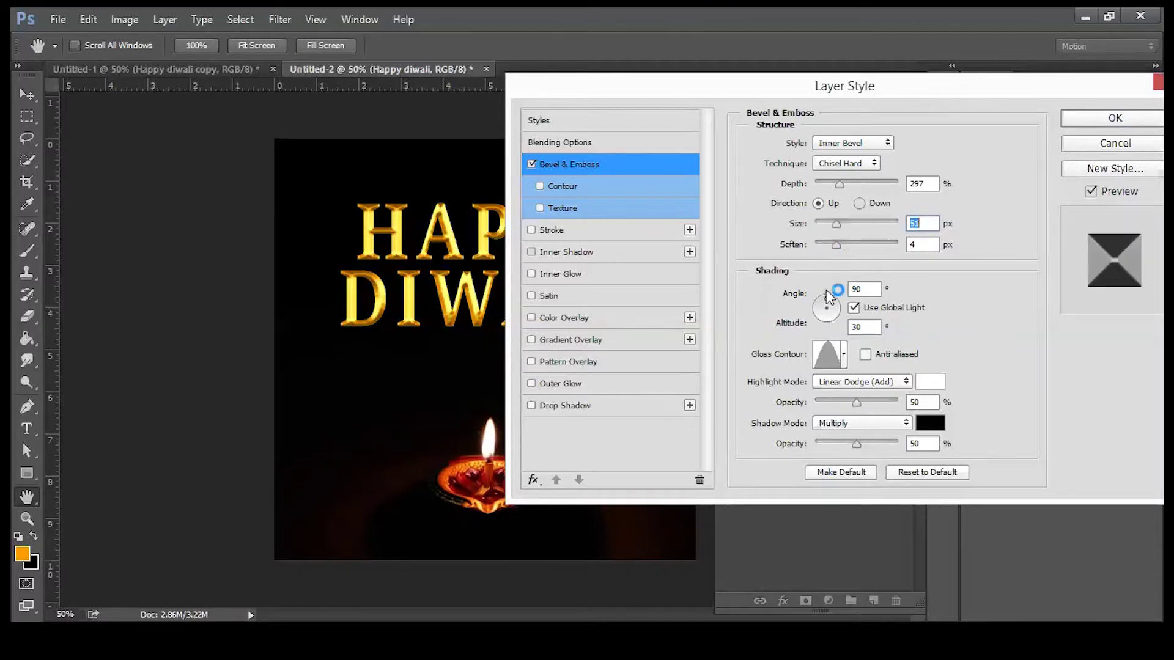
pyautogui.moveTo(837, 243); pyautogui.dragTo(762, 258)
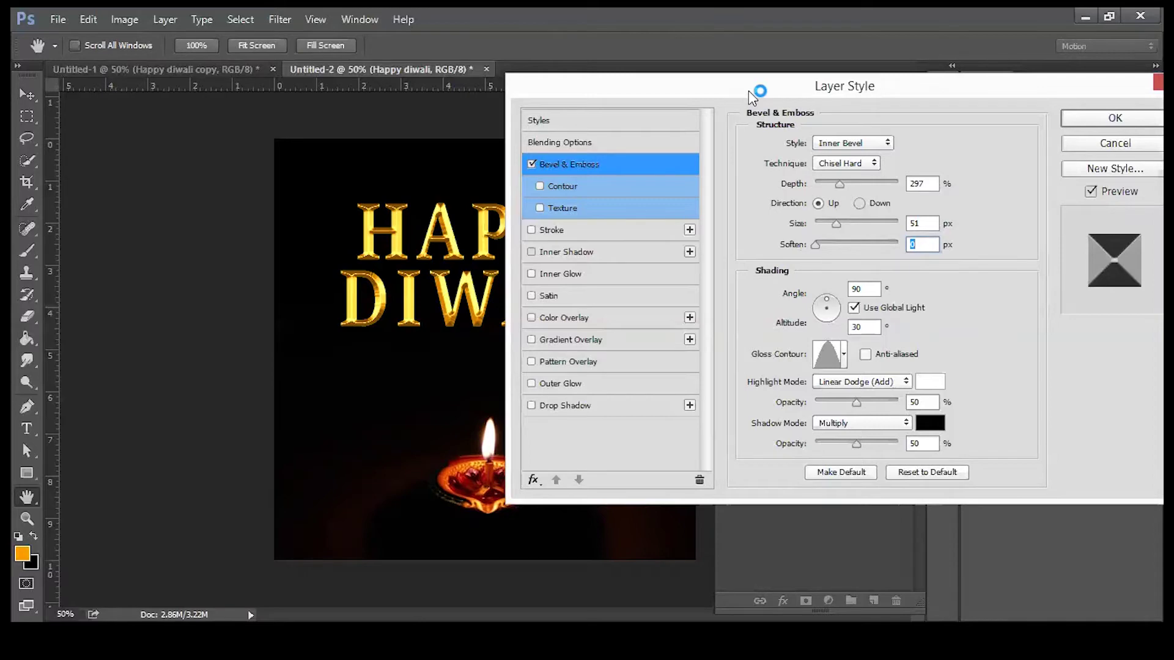
pyautogui.moveTo(748, 90); pyautogui.dragTo(840, 108)
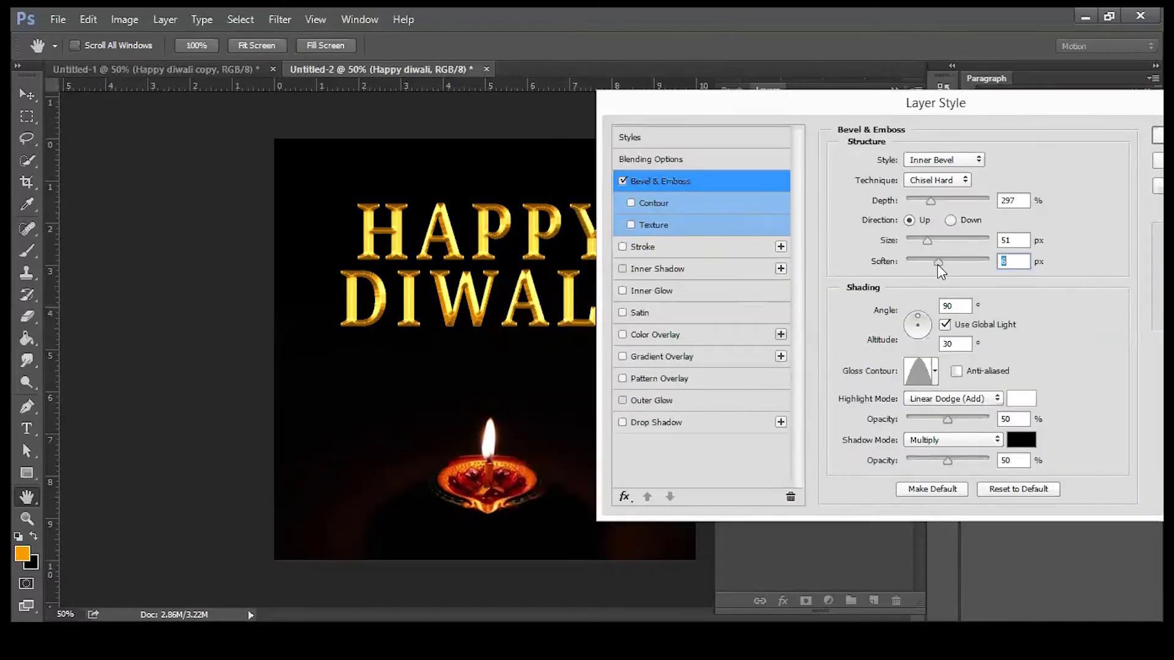
pyautogui.moveTo(915, 264); pyautogui.dragTo(894, 264)
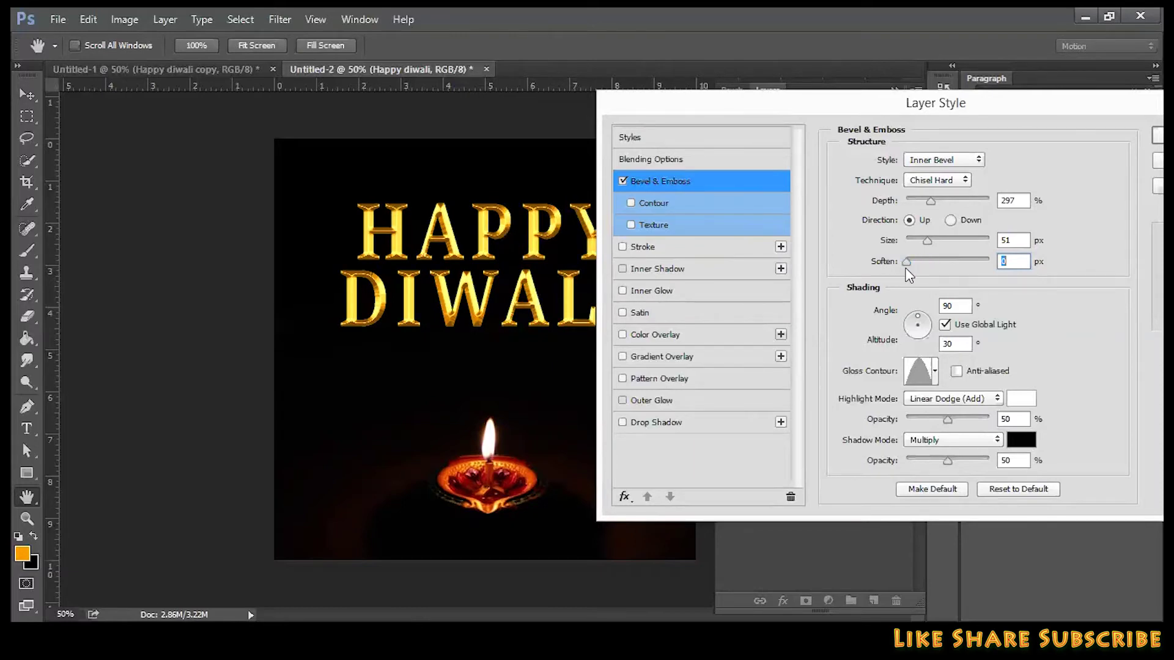
pyautogui.moveTo(908, 262); pyautogui.dragTo(914, 263)
# Set the bevel lighting altitude to 35°.
pyautogui.click(952, 343)
pyautogui.click(918, 361)
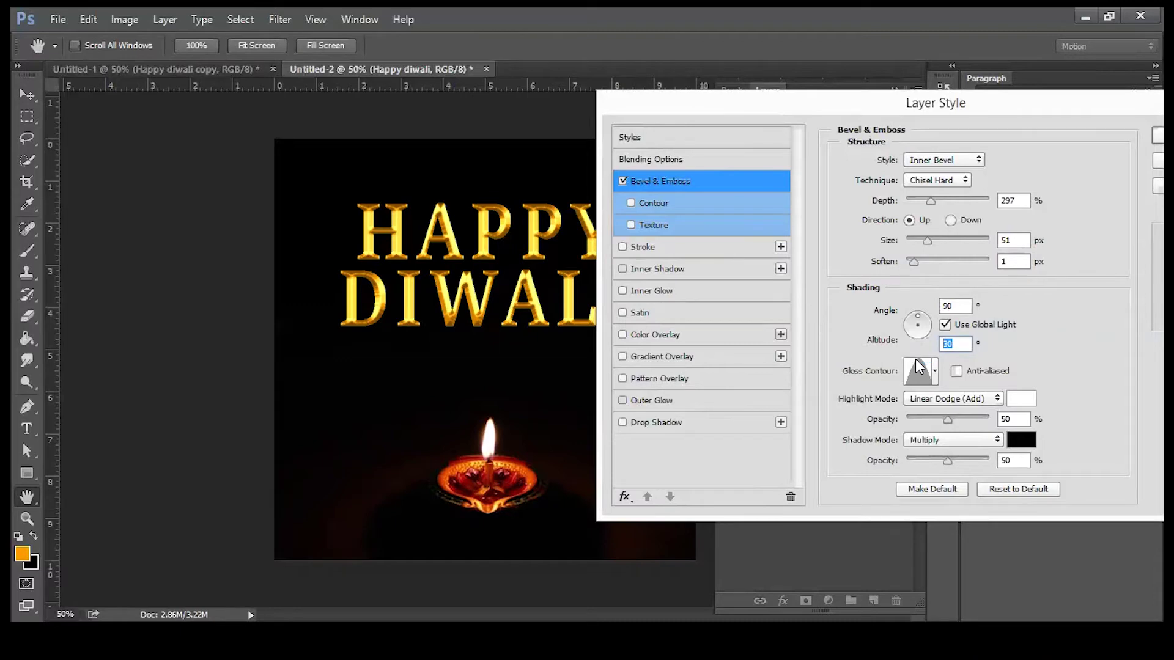
pyautogui.write('35')
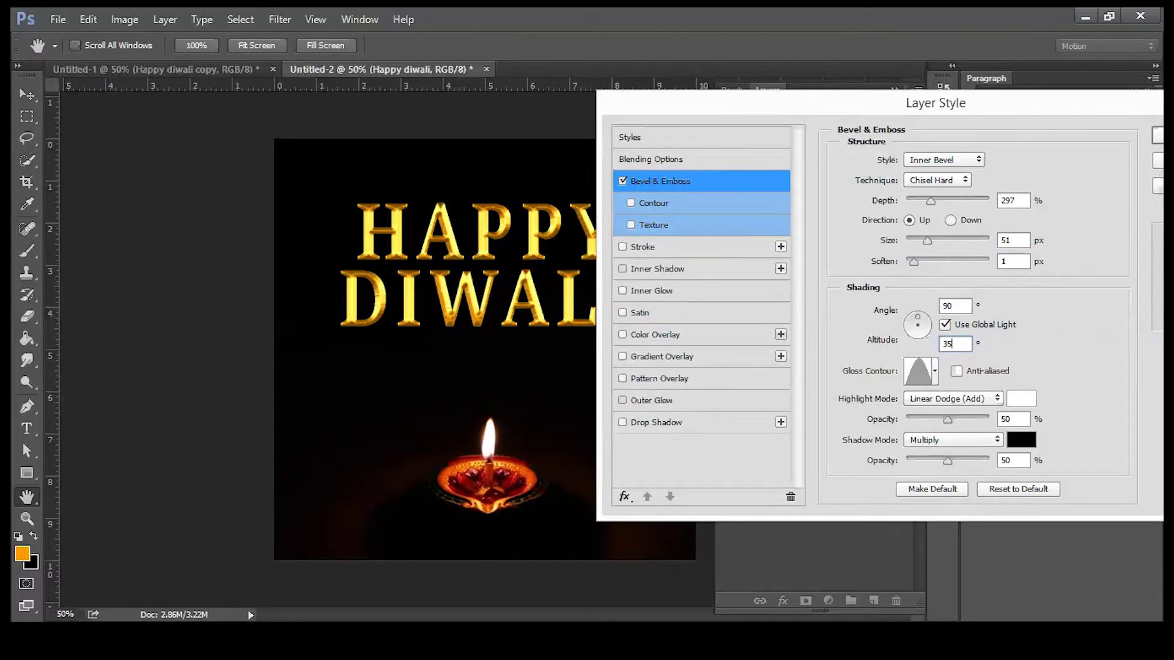
pyautogui.click(936, 372)
pyautogui.click(934, 372)
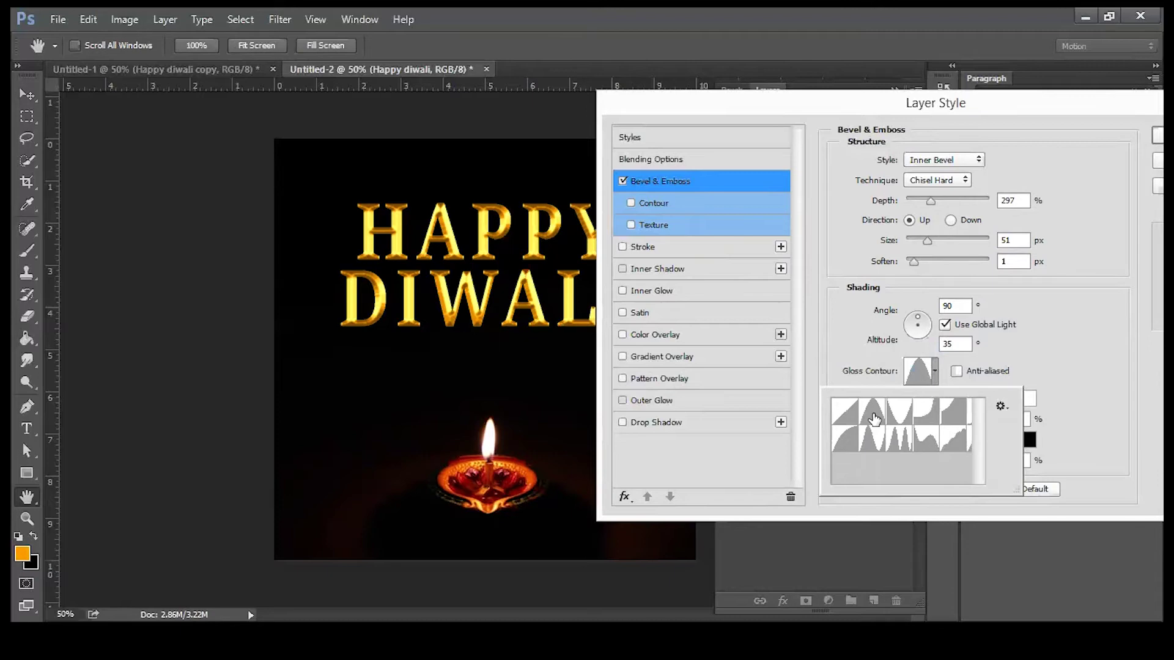
# Apply the cone gloss contour and keep Linear Dodge (Add) highlights, brightening them slightly.
pyautogui.click(874, 419)
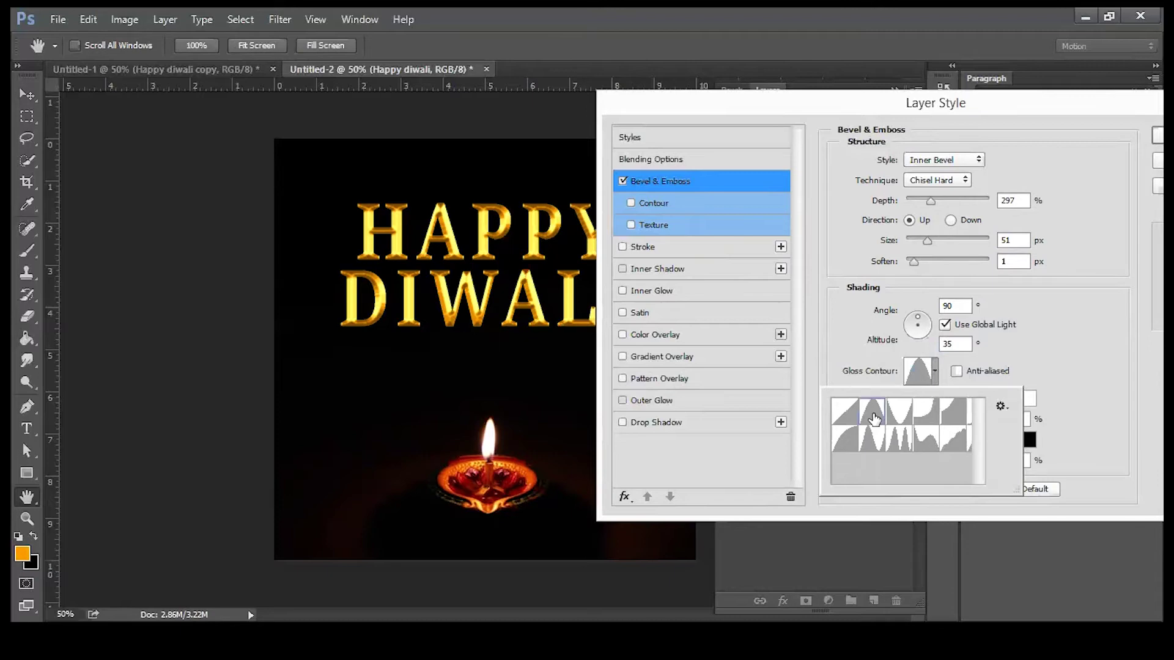
pyautogui.click(1059, 323)
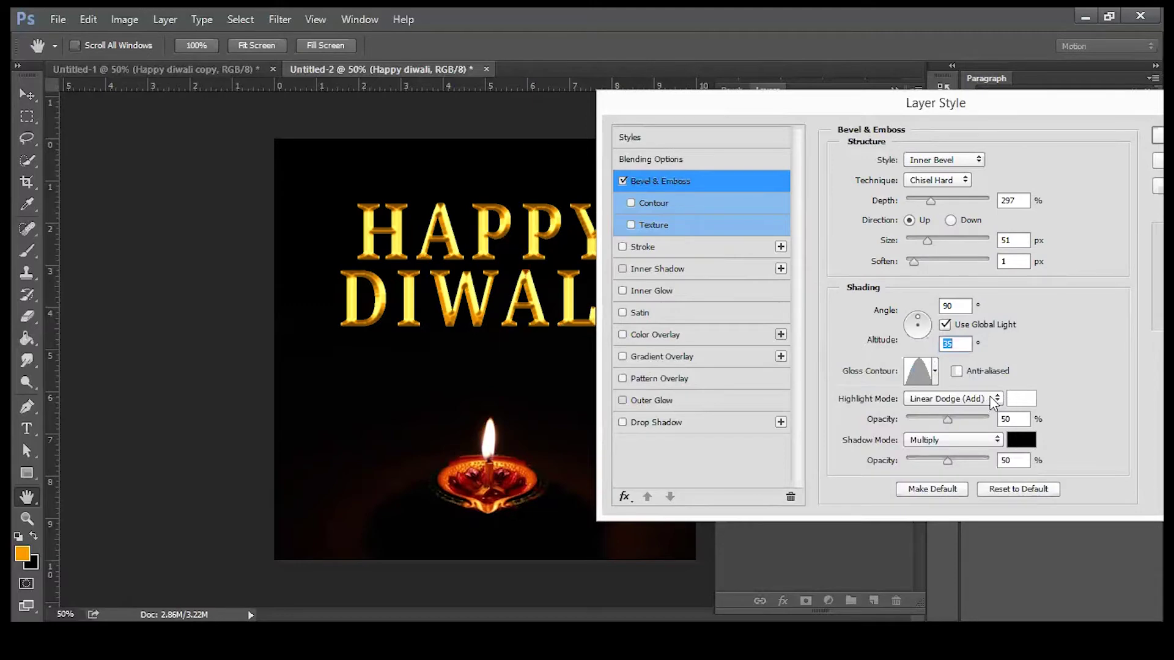
pyautogui.click(971, 399)
pyautogui.click(971, 396)
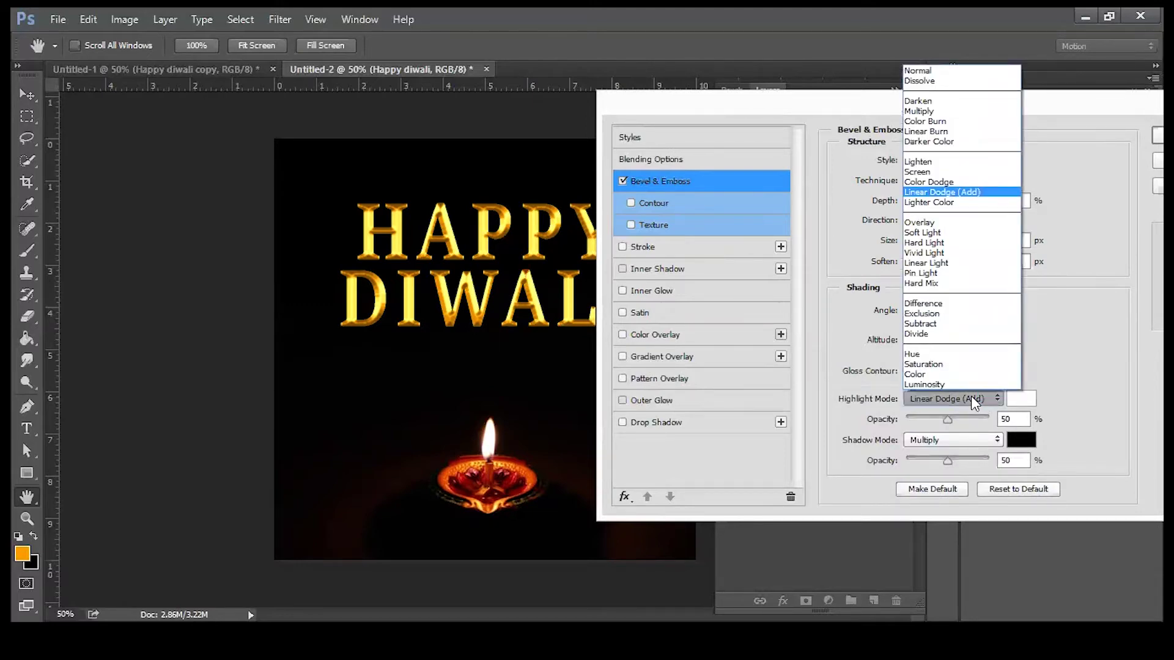
pyautogui.click(961, 192)
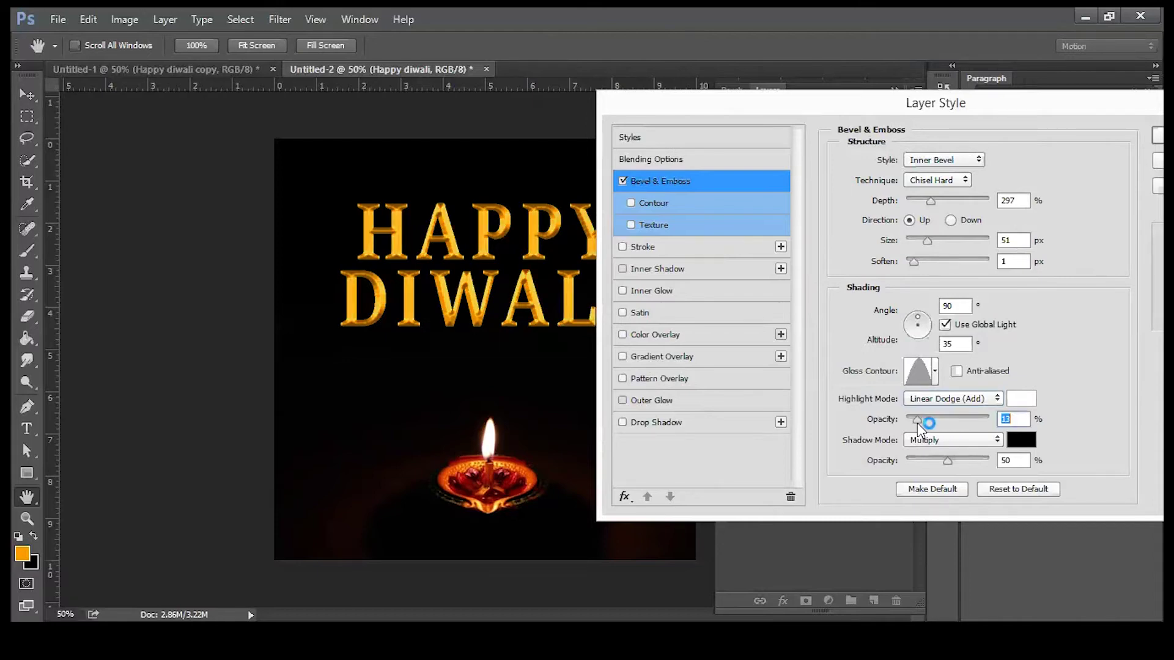
pyautogui.moveTo(947, 420)
pyautogui.mouseDown()
pyautogui.moveTo(975, 420)
pyautogui.moveTo(952, 428)
pyautogui.mouseUp()
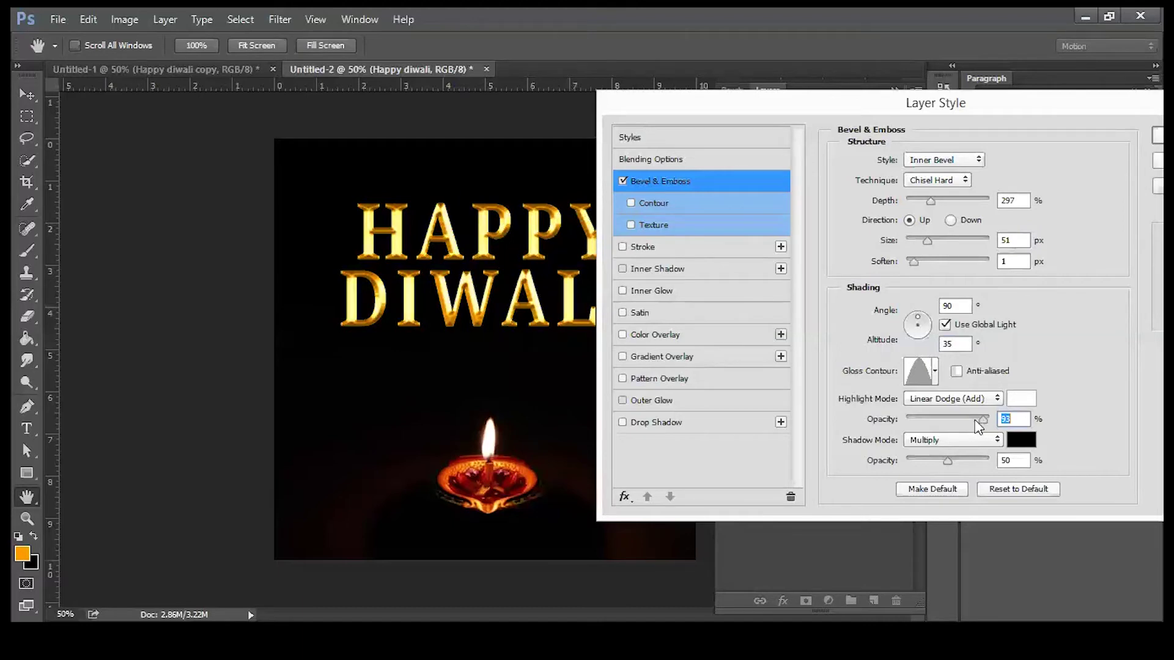
# Keep the shadow mode on Multiply and raise highlight opacity to 63%.
pyautogui.click(926, 464)
pyautogui.click(951, 445)
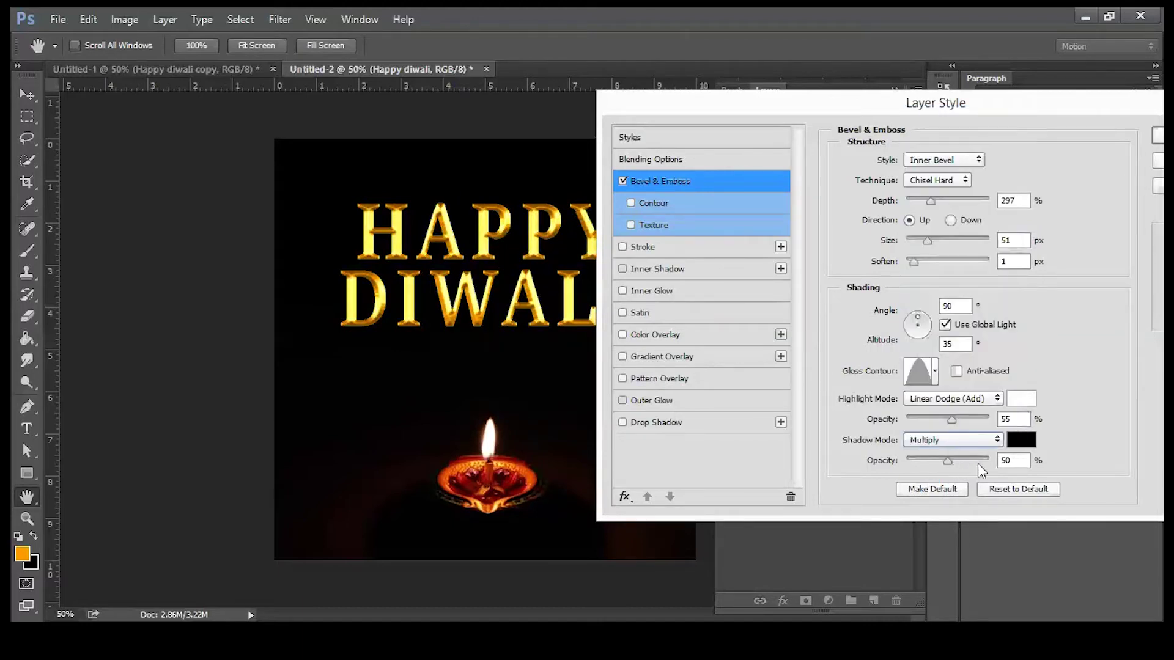
pyautogui.click(999, 441)
pyautogui.moveTo(948, 417); pyautogui.dragTo(957, 419)
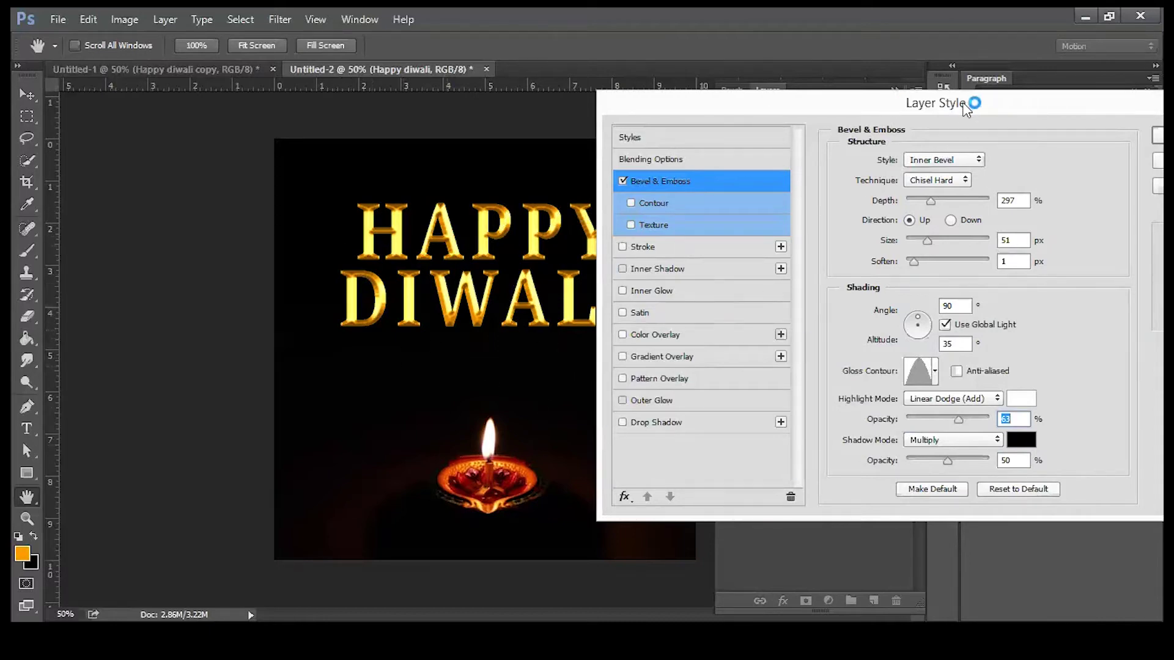
pyautogui.moveTo(962, 108); pyautogui.dragTo(854, 121)
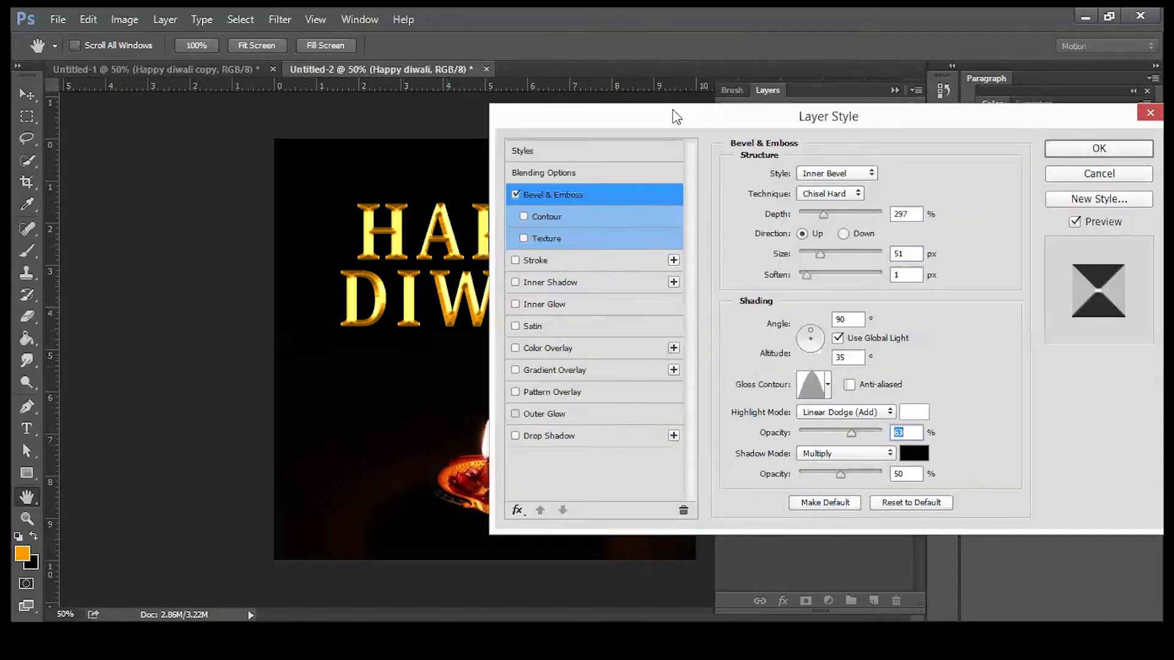
pyautogui.moveTo(674, 121); pyautogui.dragTo(670, 79)
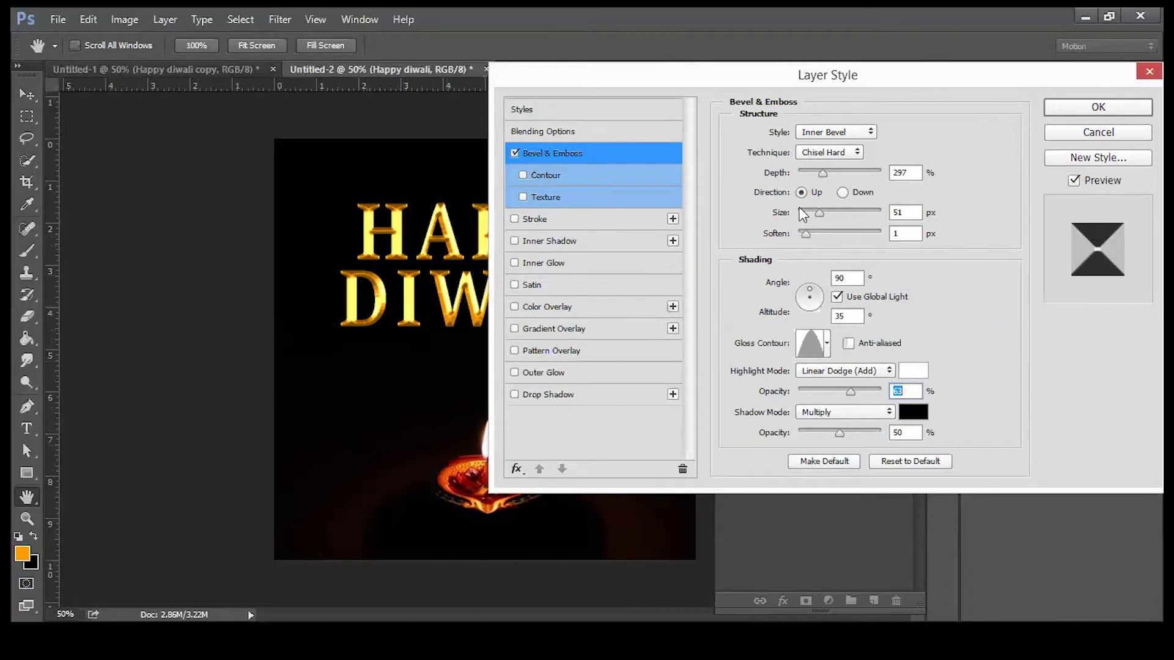
# Confirm Chisel Hard and Linear Dodge (Add) highlights, then add an Inner Shadow effect.
pyautogui.click(831, 155)
pyautogui.click(831, 154)
pyautogui.click(855, 370)
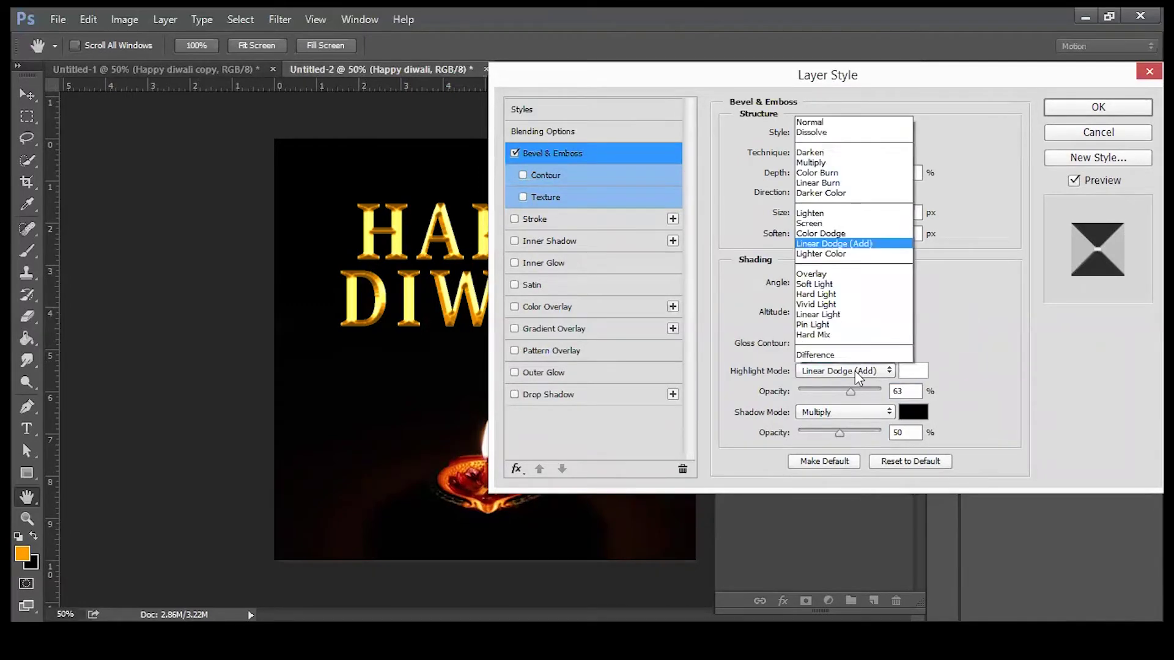
pyautogui.click(854, 371)
pyautogui.click(854, 369)
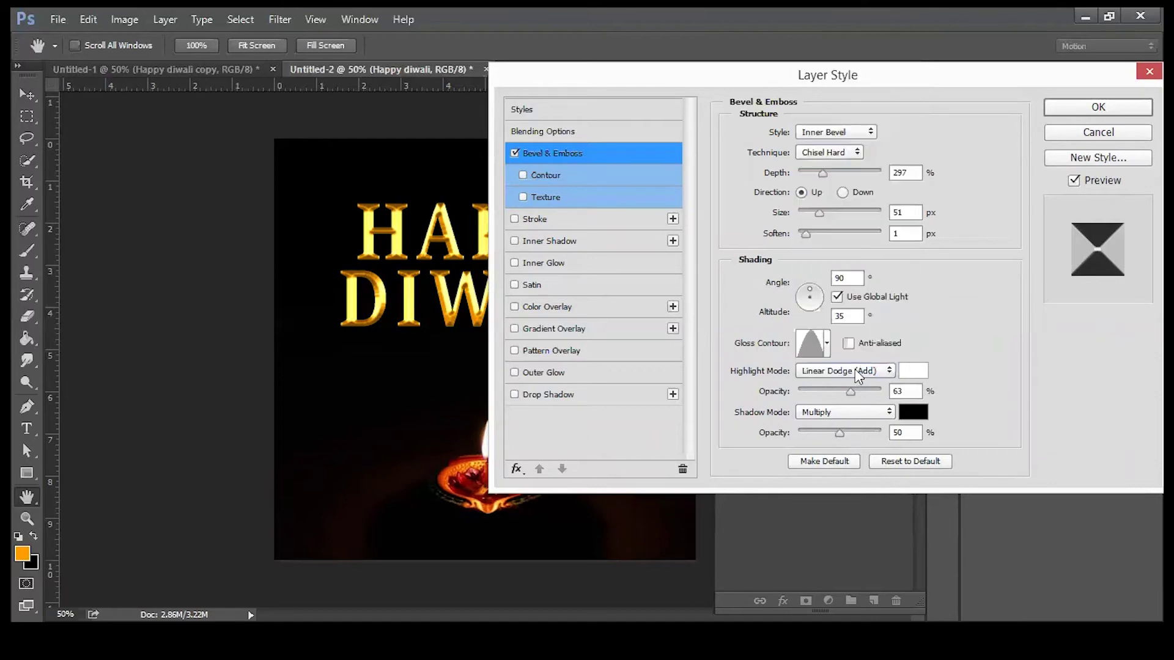
pyautogui.click(855, 368)
pyautogui.moveTo(608, 79); pyautogui.dragTo(688, 114)
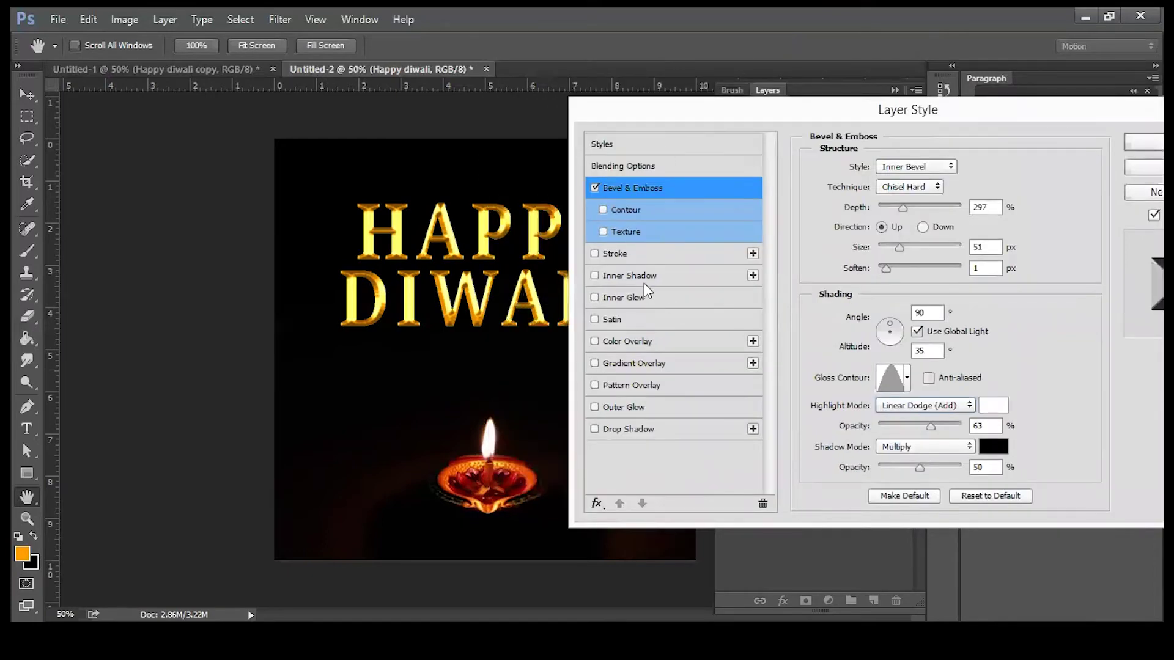
pyautogui.click(642, 278)
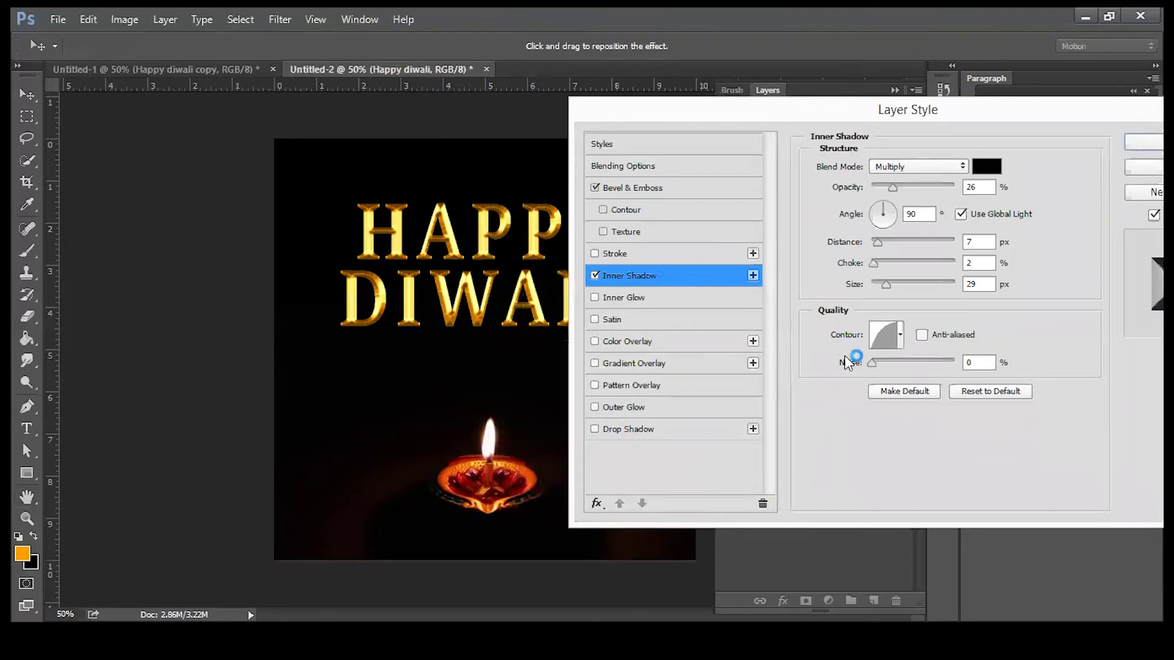
# Keep the Inner Shadow default contour and Multiply mode, then apply the layer style.
pyautogui.click(900, 336)
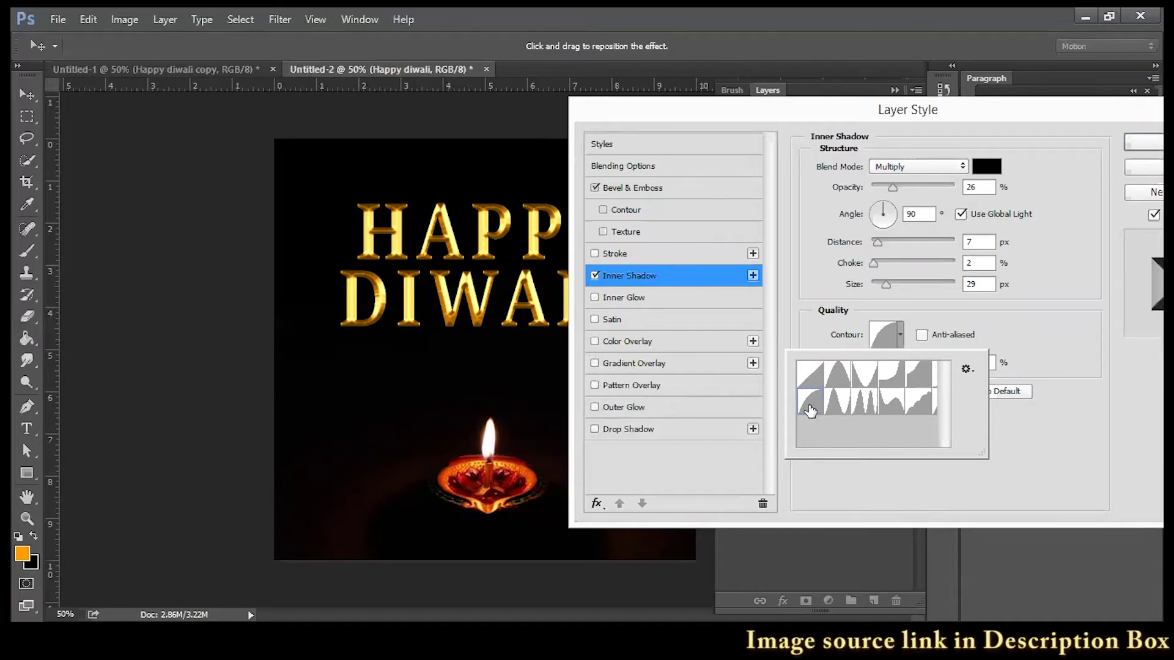
pyautogui.click(1040, 288)
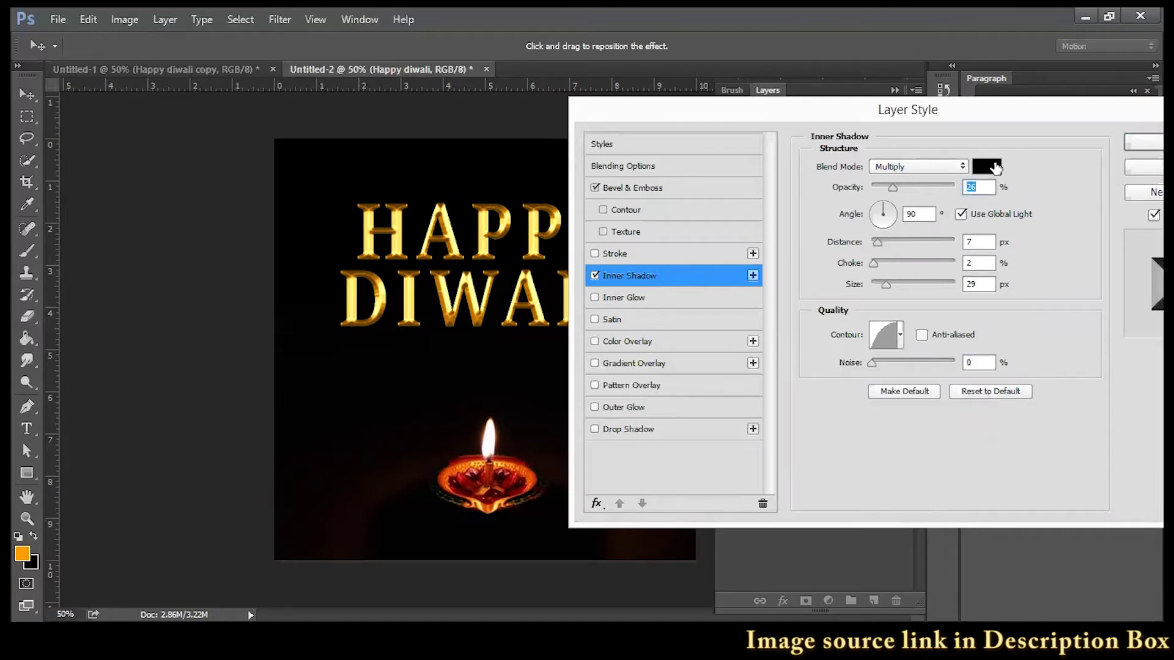
pyautogui.click(958, 165)
pyautogui.click(914, 166)
pyautogui.click(989, 115)
pyautogui.moveTo(985, 119); pyautogui.dragTo(969, 239)
pyautogui.click(945, 243)
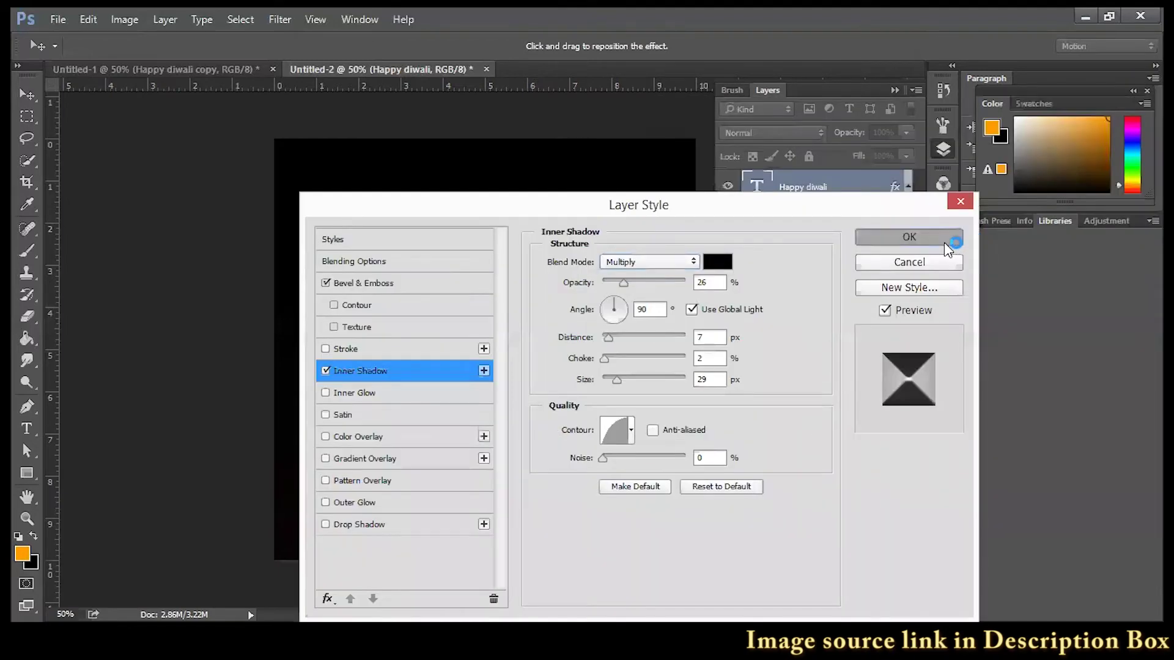
# Nudge the gold HAPPY DIWALI text a few pixels to the right.
pyautogui.click(27, 93)
pyautogui.moveTo(503, 247); pyautogui.dragTo(504, 249)
pyautogui.press('Right')
pyautogui.press('Right')
pyautogui.press('Right')
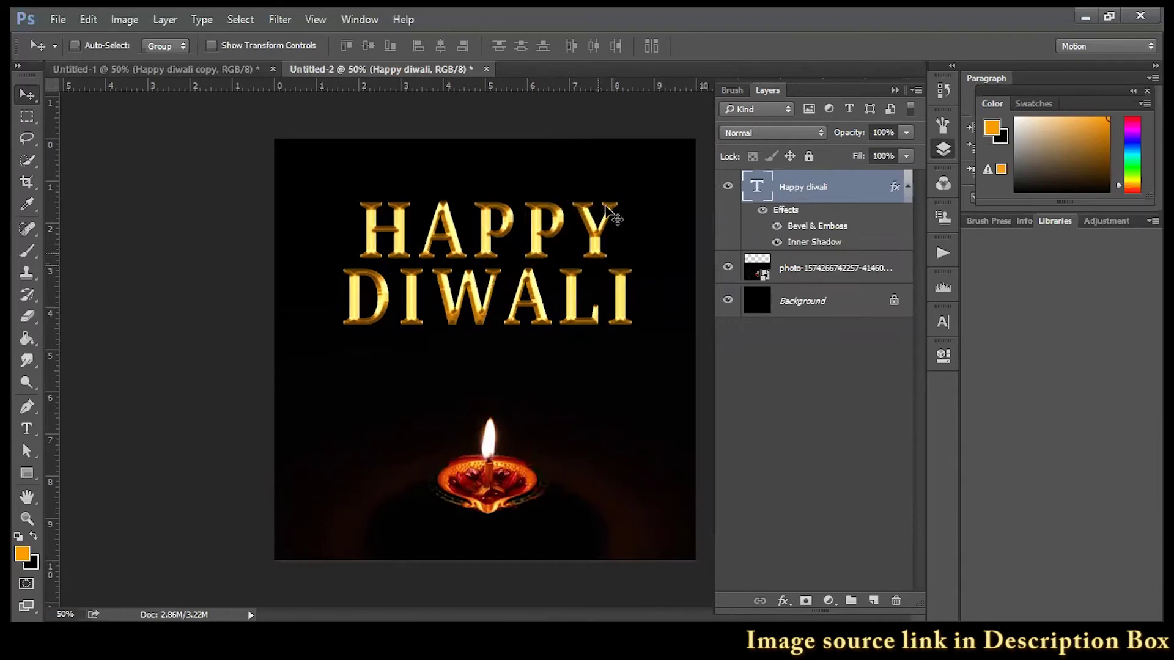
pyautogui.click(820, 274)
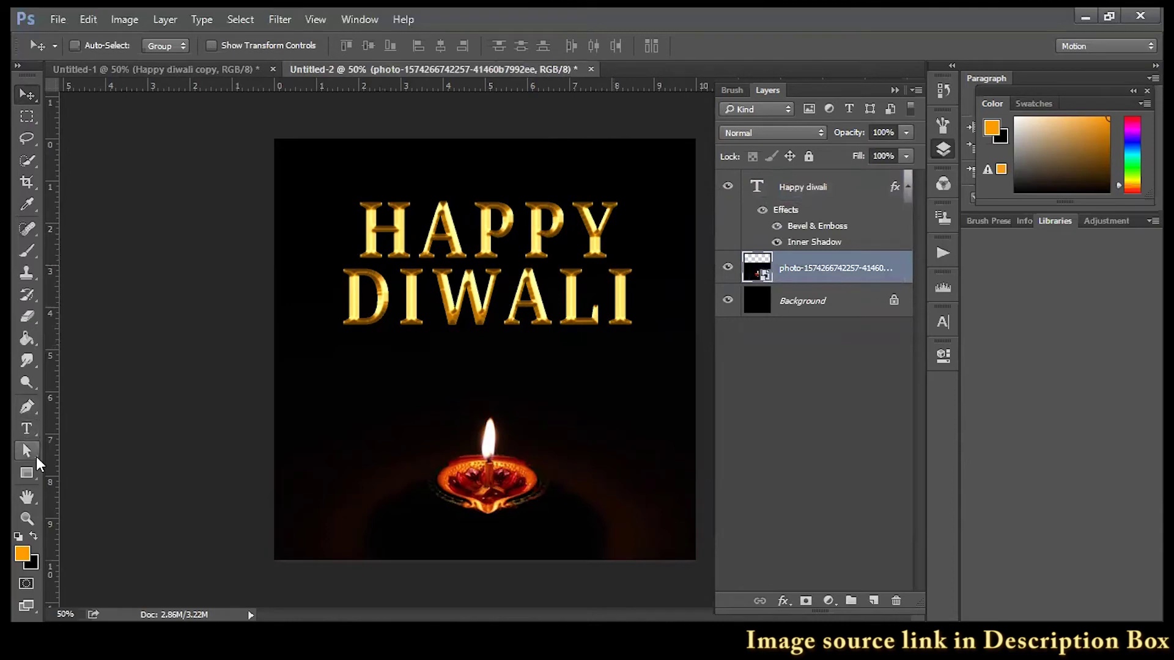
# Draw an 864 × 896 px rectangle and centre it on the canvas with the align buttons.
pyautogui.click(28, 473)
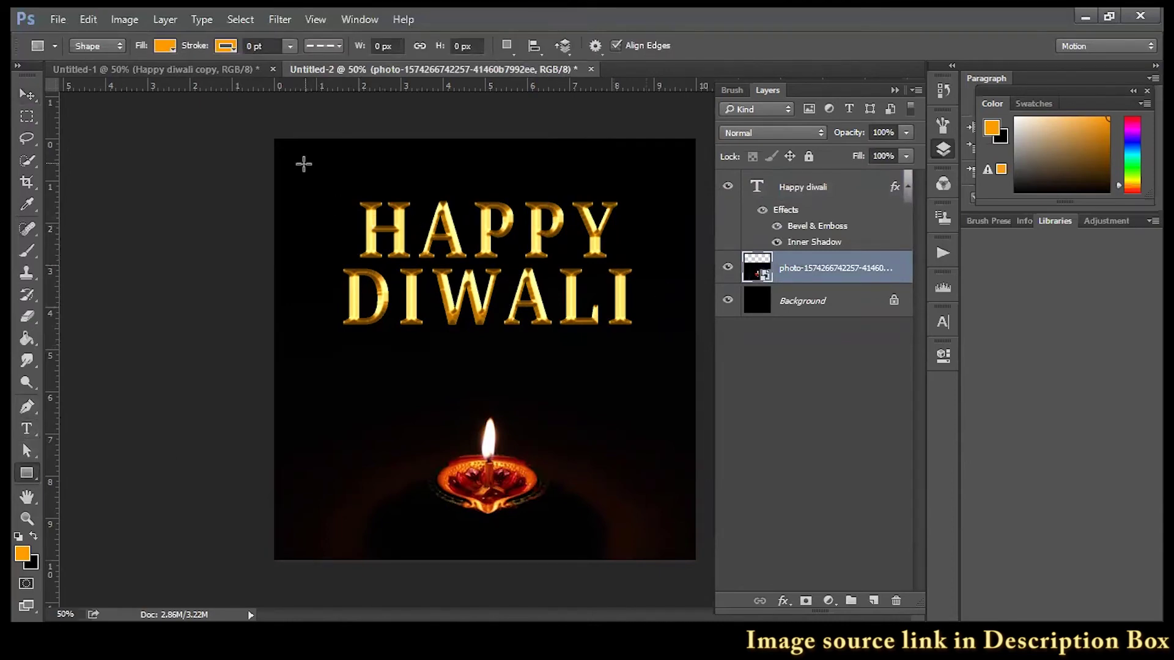
pyautogui.moveTo(304, 164)
pyautogui.mouseDown()
pyautogui.moveTo(678, 541)
pyautogui.moveTo(668, 541)
pyautogui.mouseUp()
pyautogui.click(668, 540)
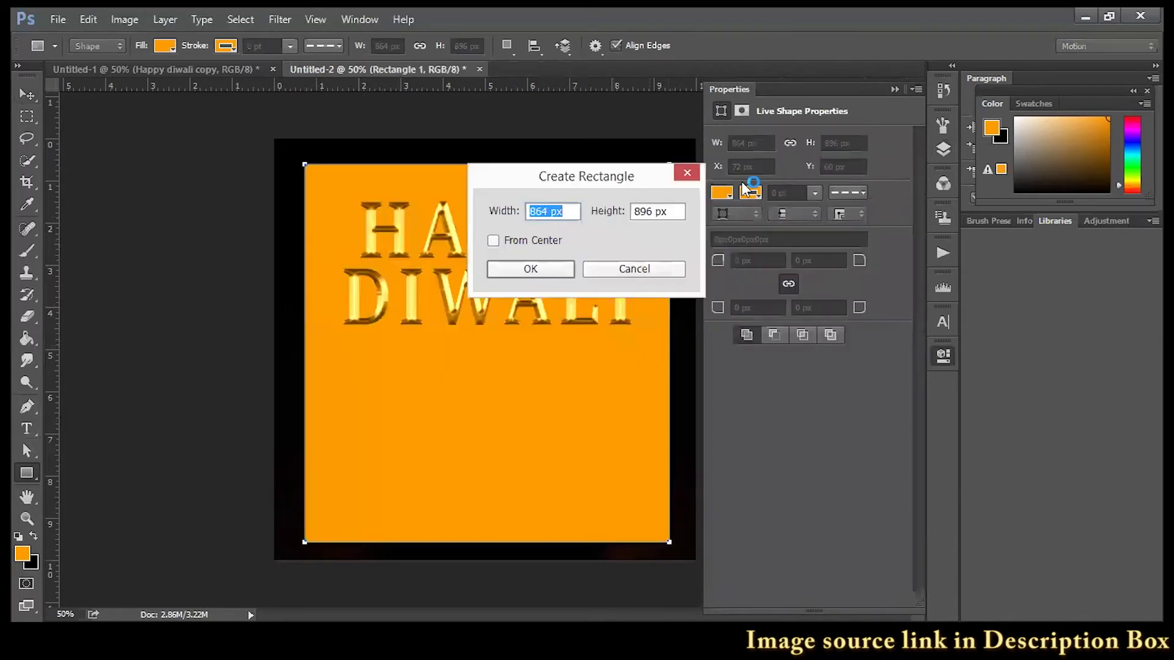
pyautogui.click(539, 268)
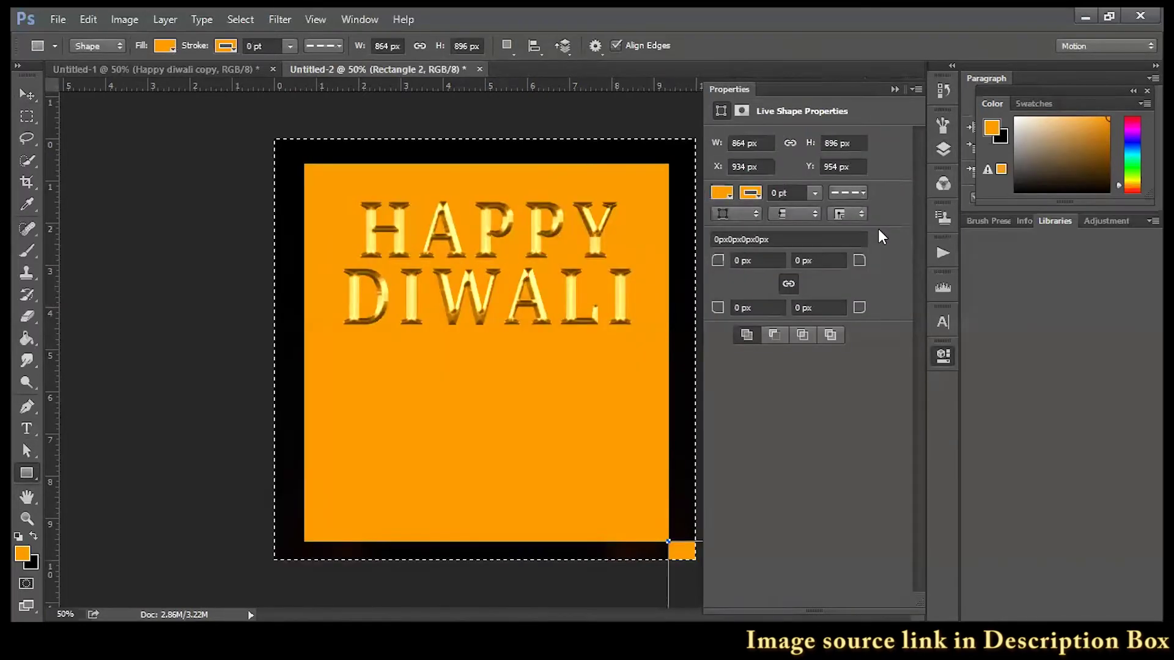
pyautogui.click(28, 92)
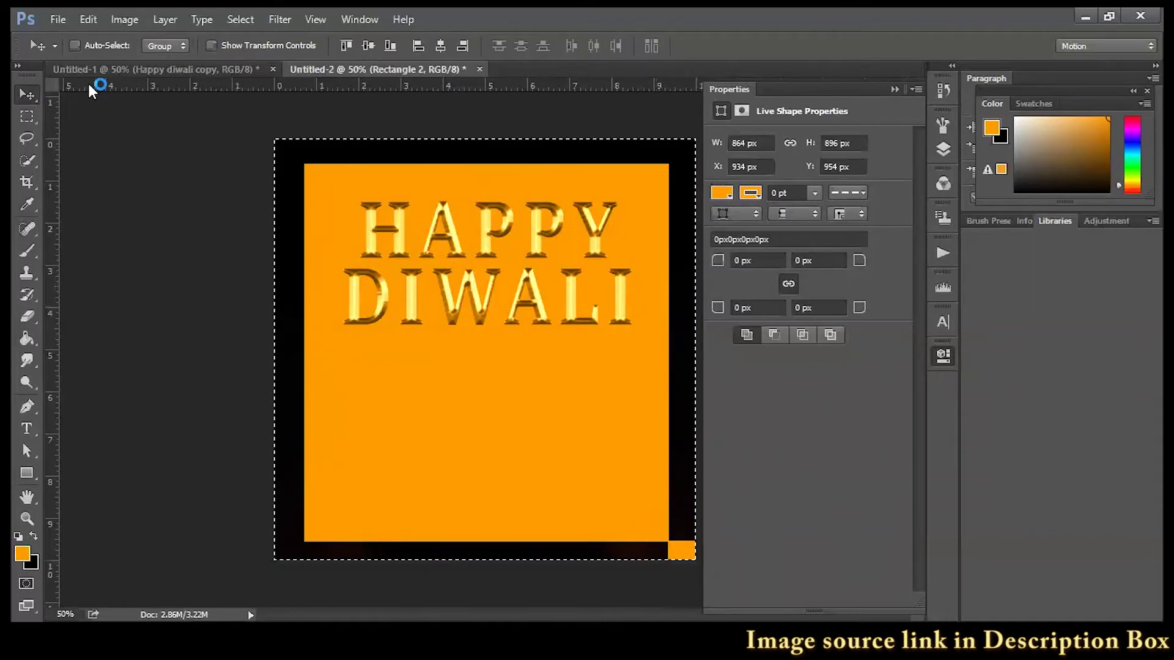
pyautogui.click(435, 45)
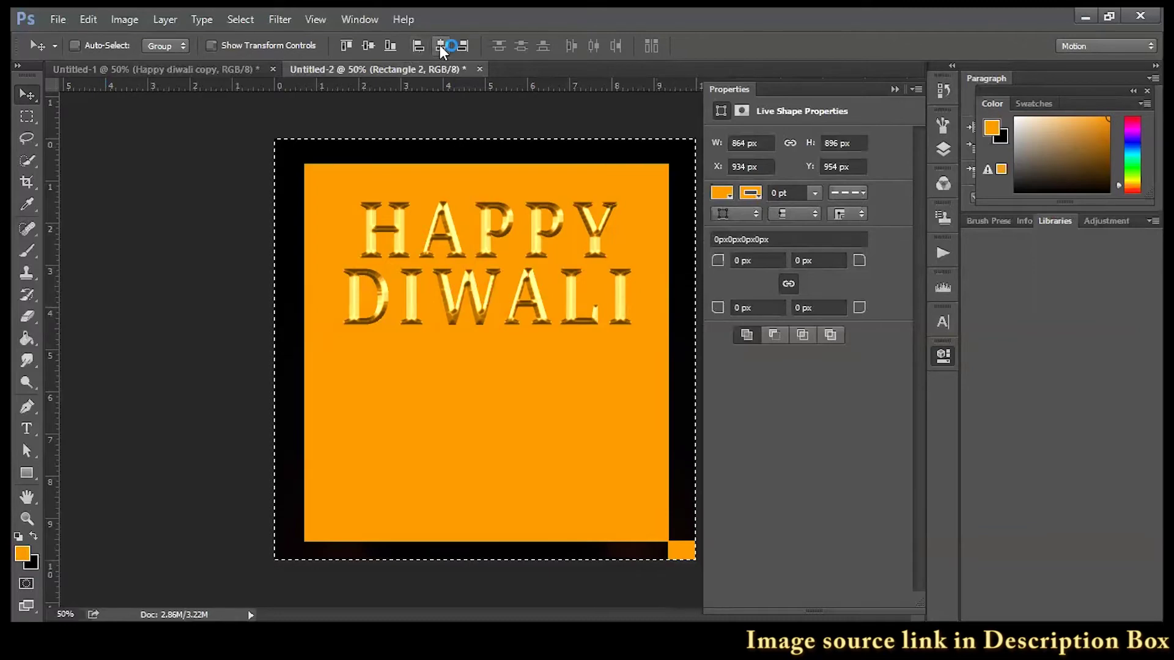
pyautogui.click(390, 45)
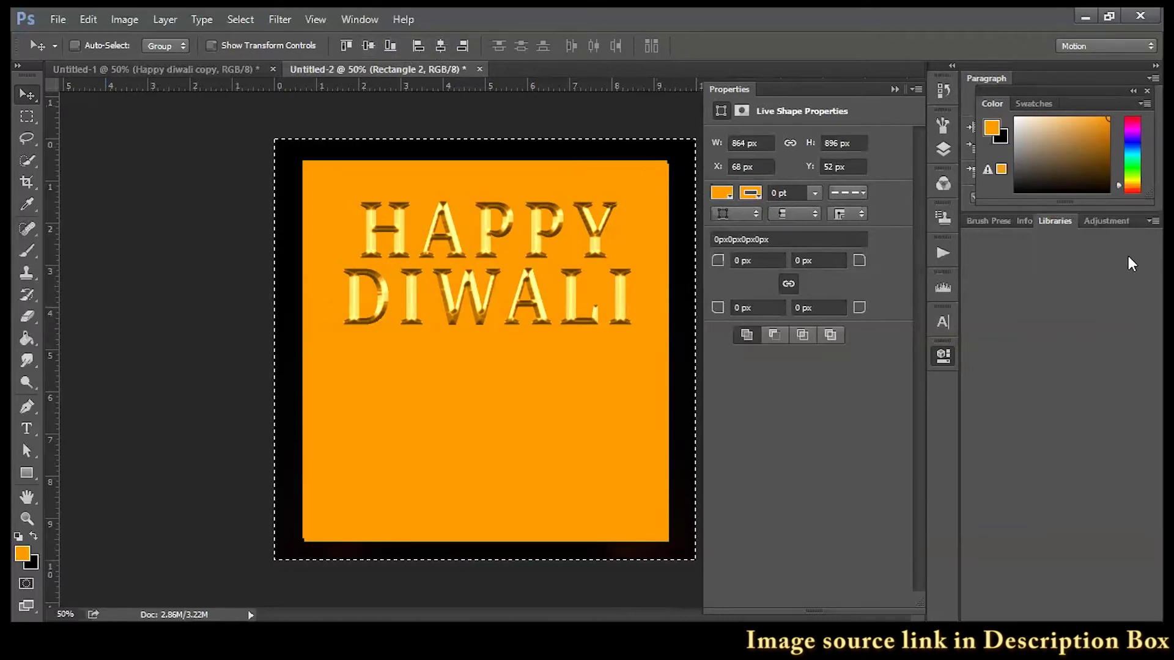
pyautogui.hotkey('ctrl', 'd')
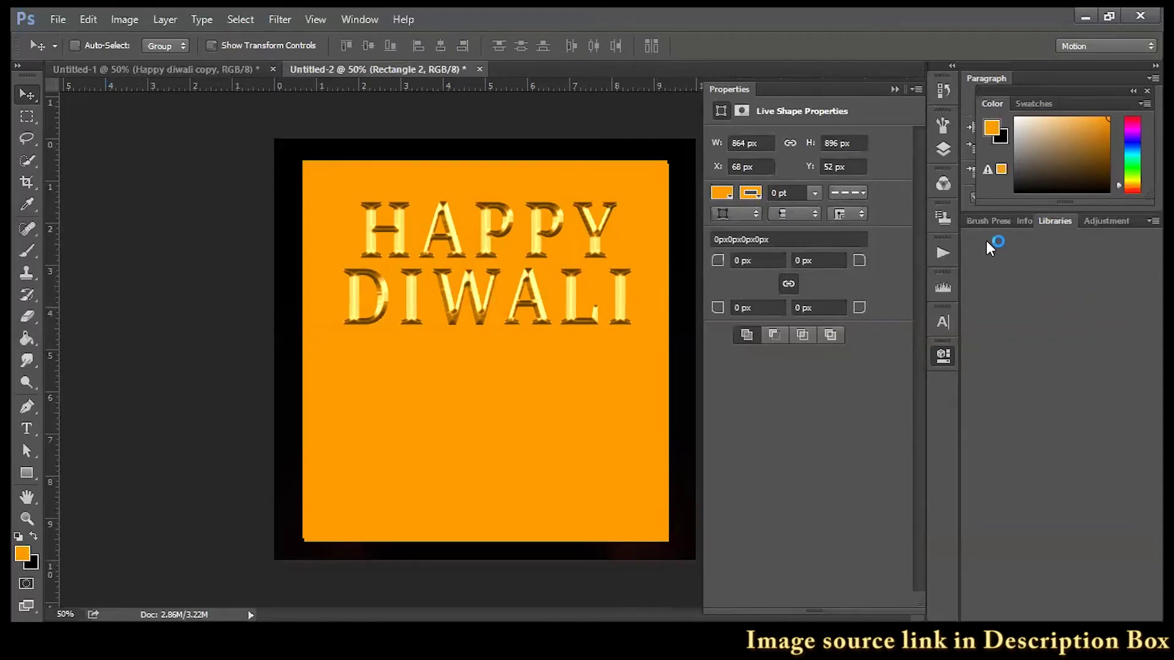
# Hide and delete the extra Rectangle 1 layer.
pyautogui.click(947, 181)
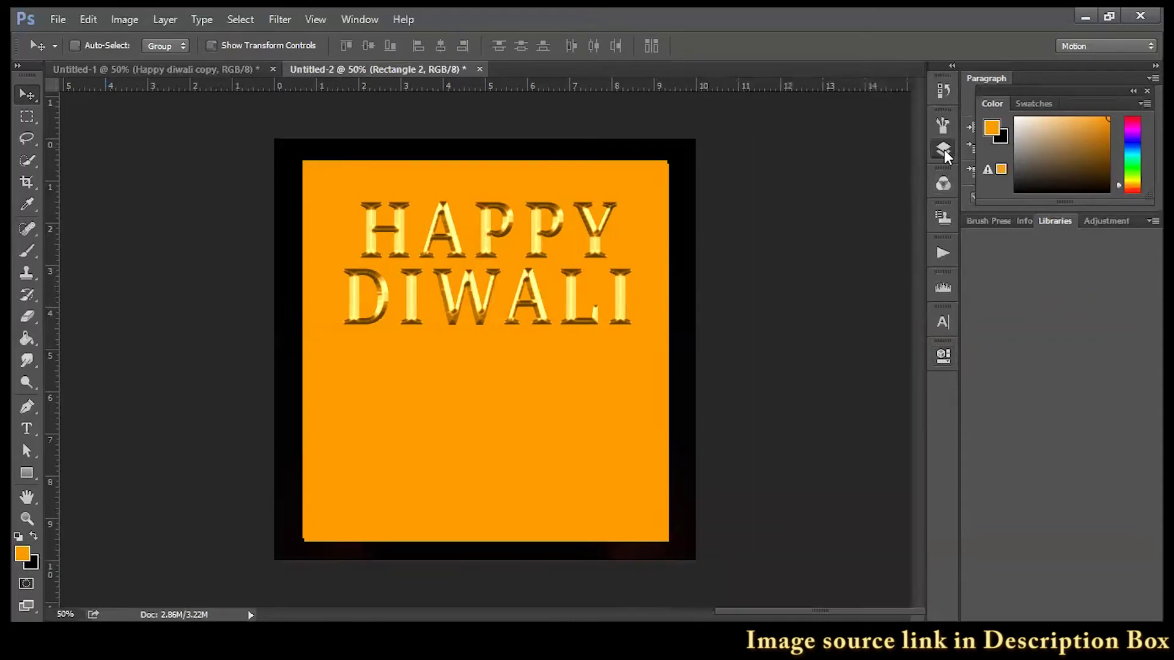
pyautogui.click(943, 149)
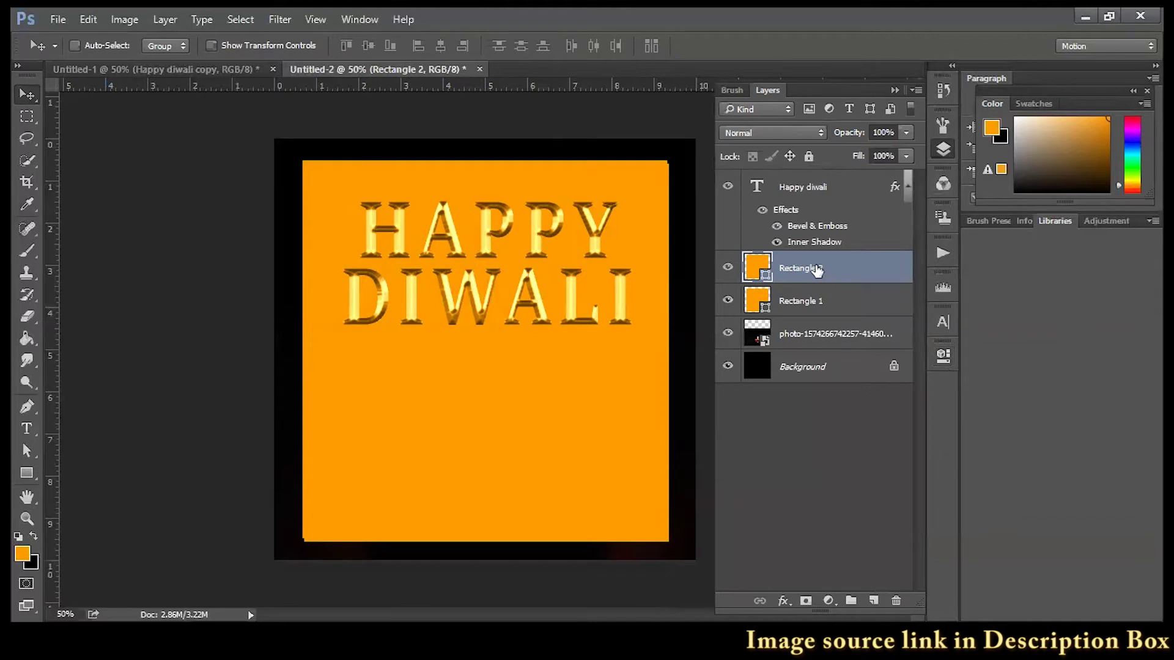
pyautogui.click(727, 300)
pyautogui.click(862, 306)
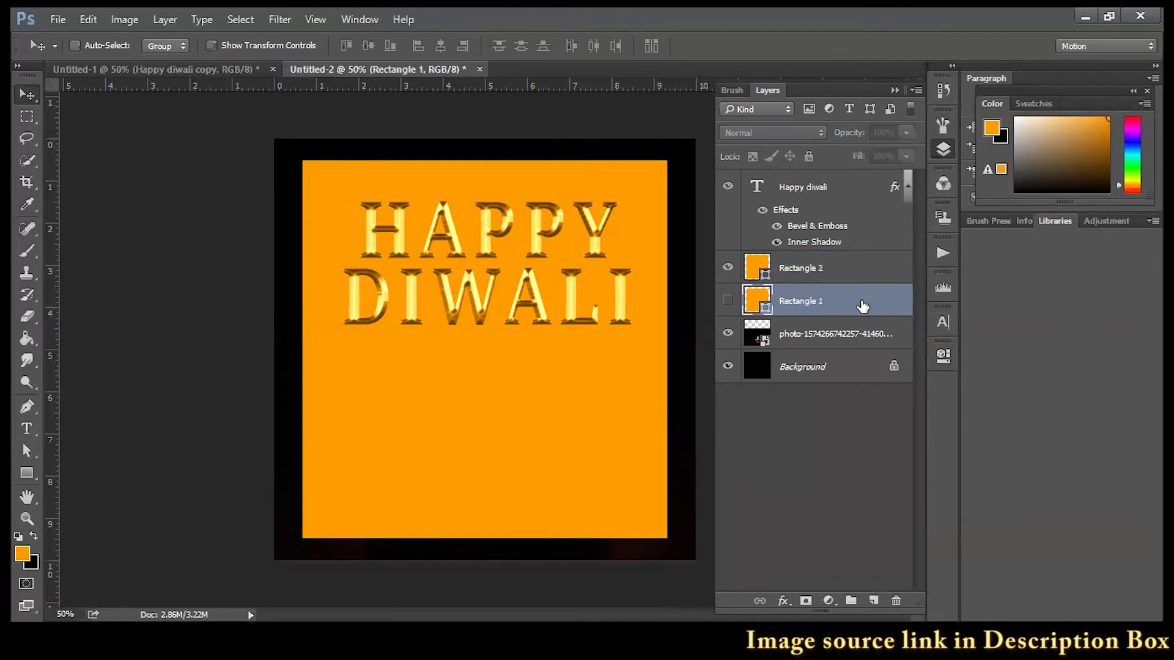
pyautogui.press('Delete')
pyautogui.click(822, 267)
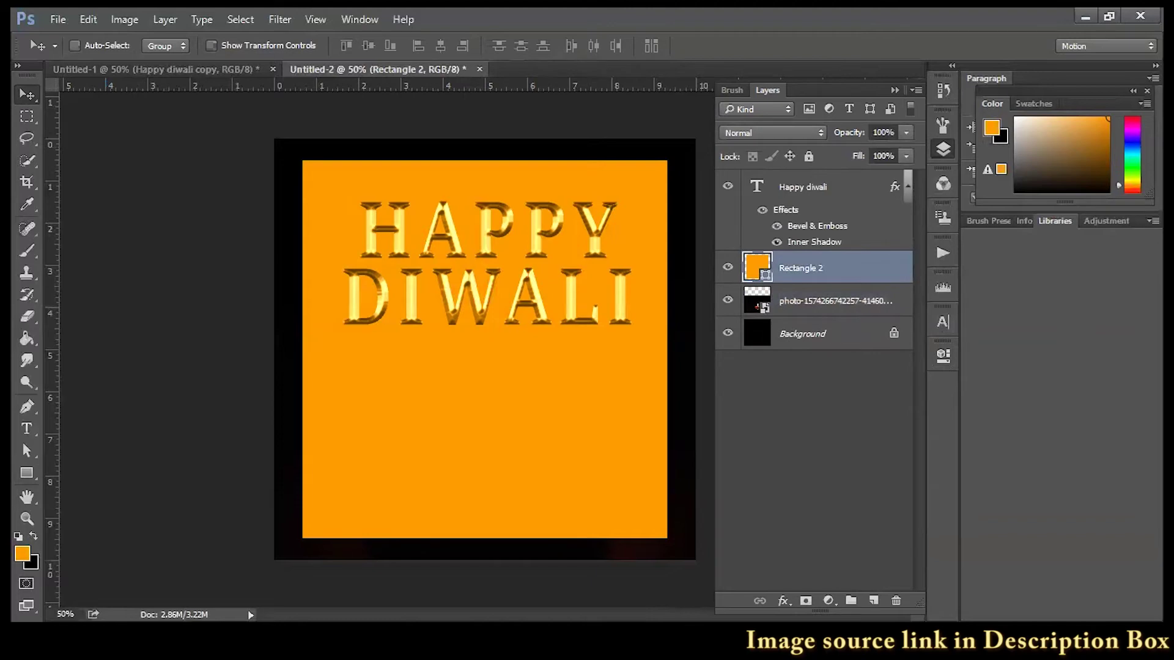
# Give Rectangle 2 no fill and a thin 0.62 pt outline stroke.
pyautogui.press('u')
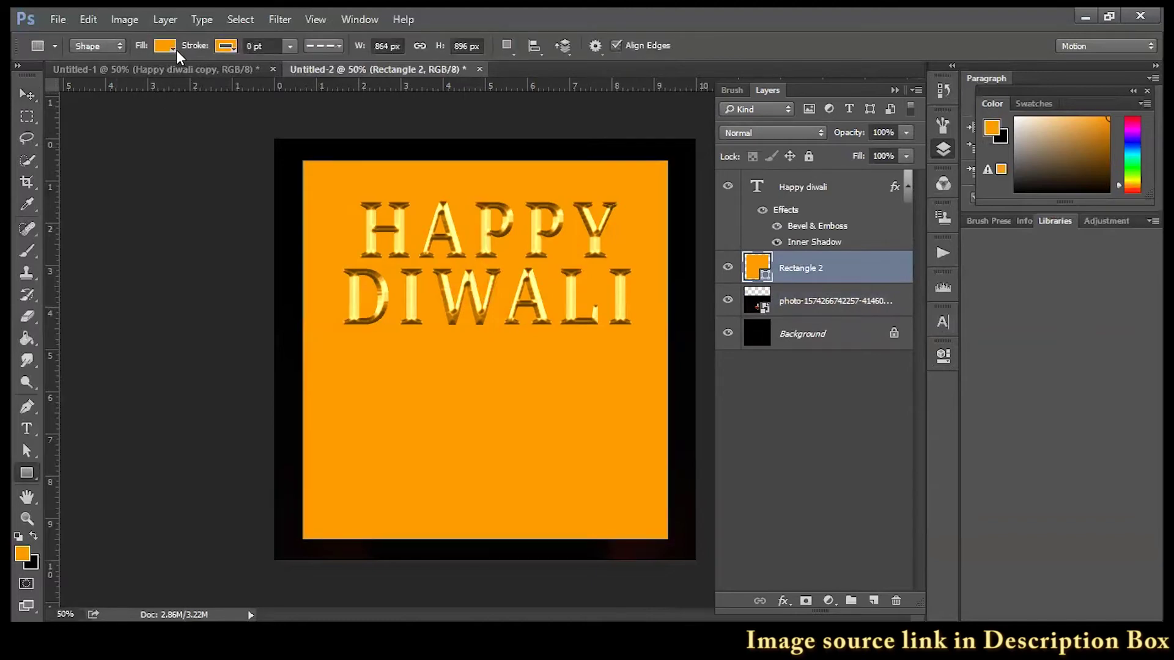
pyautogui.click(175, 47)
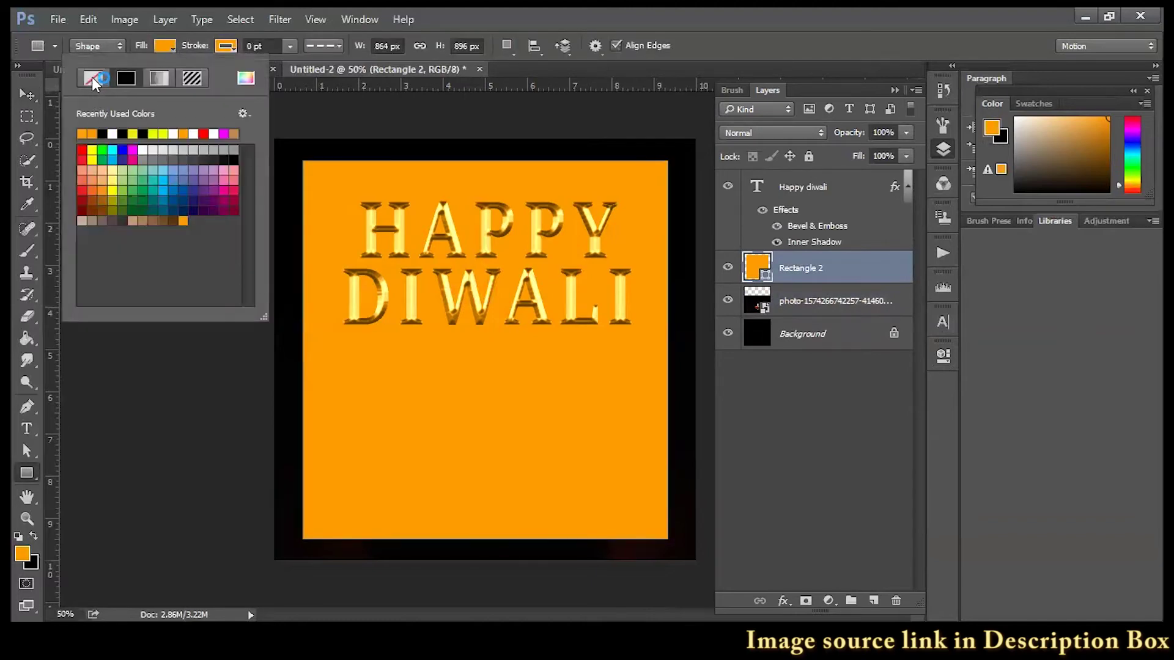
pyautogui.click(93, 78)
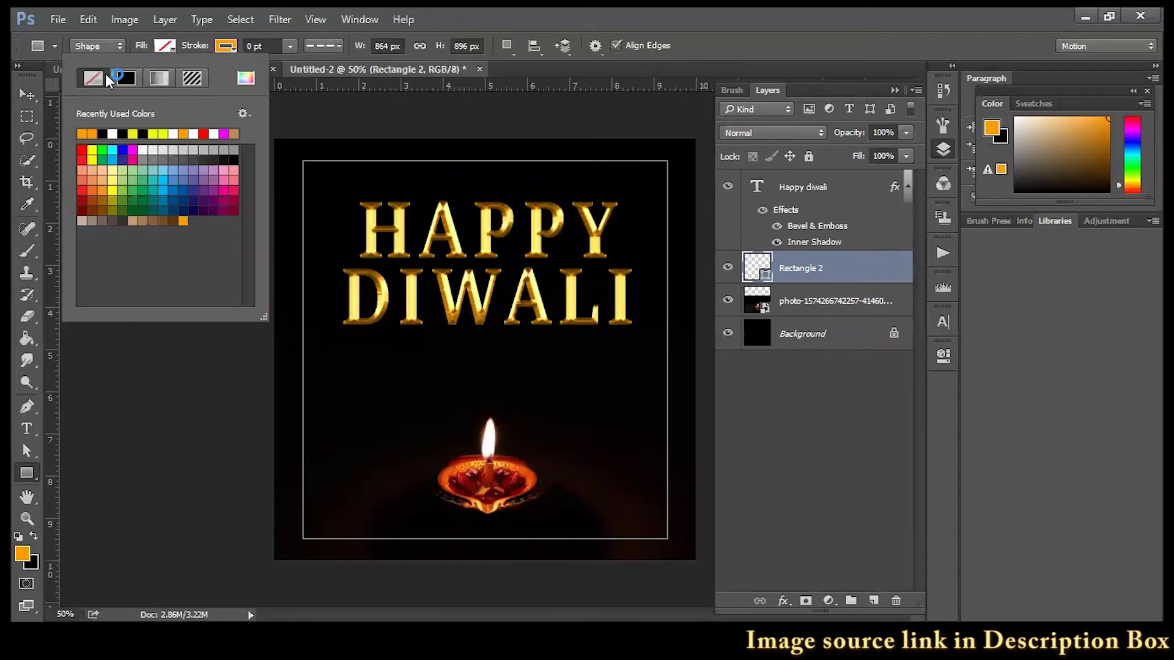
pyautogui.moveTo(288, 47); pyautogui.dragTo(299, 65)
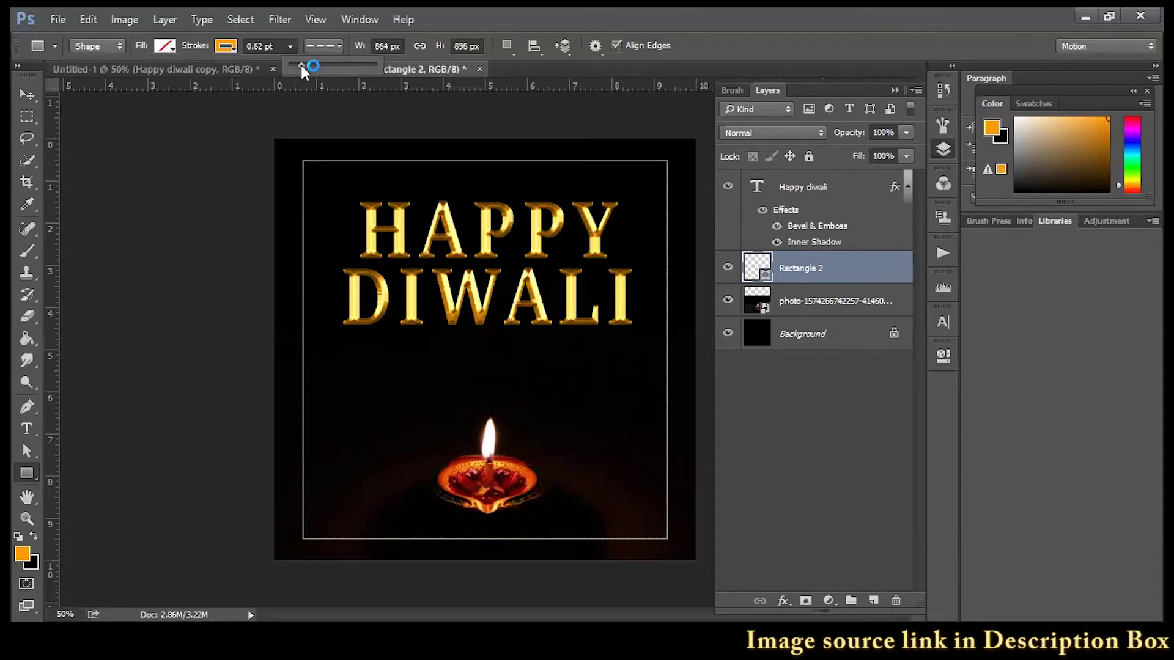
pyautogui.click(327, 45)
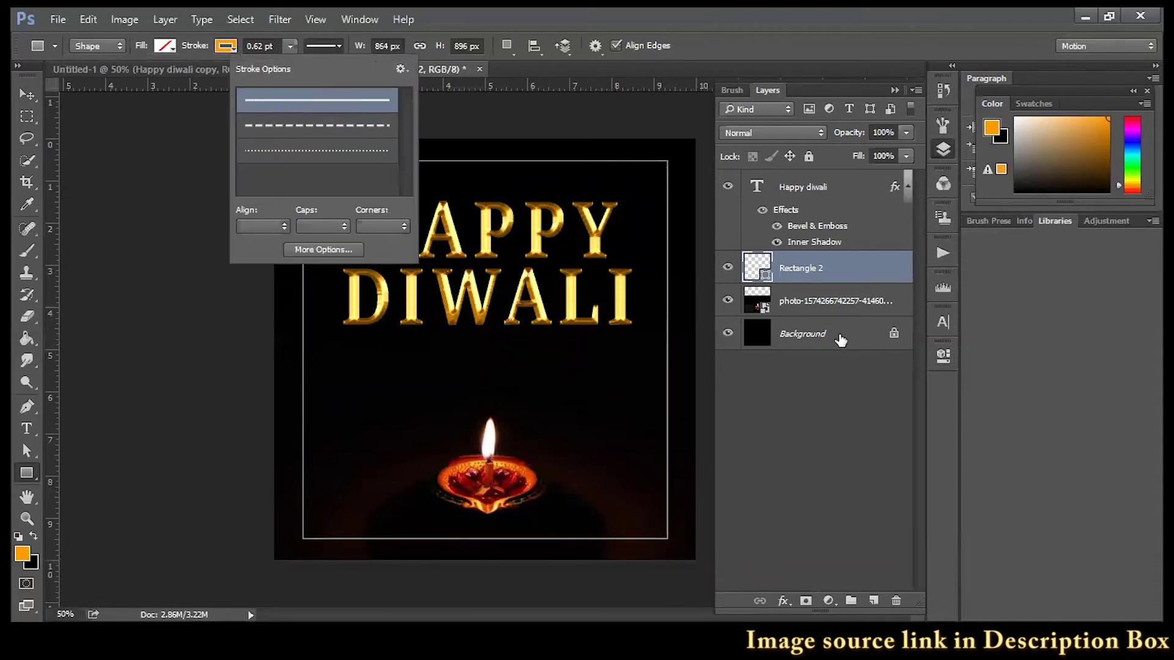
pyautogui.click(811, 335)
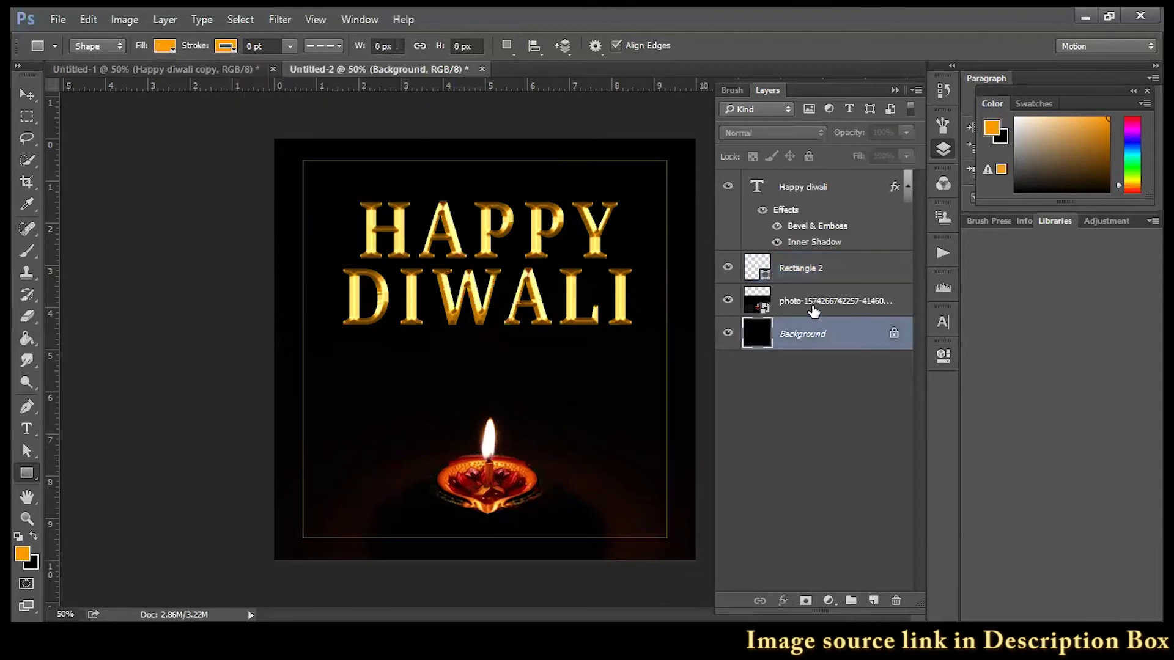
# Copy the title's Bevel & Emboss and Inner Shadow effects onto the Rectangle 2 frame.
pyautogui.click(813, 269)
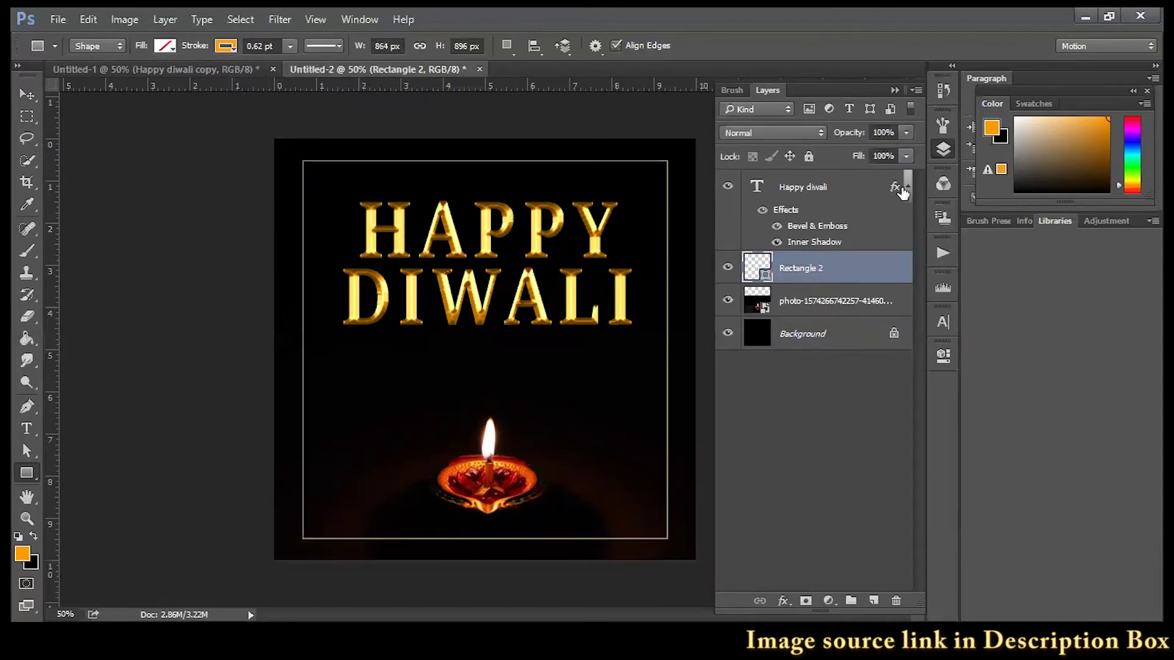
pyautogui.moveTo(895, 192); pyautogui.dragTo(891, 276)
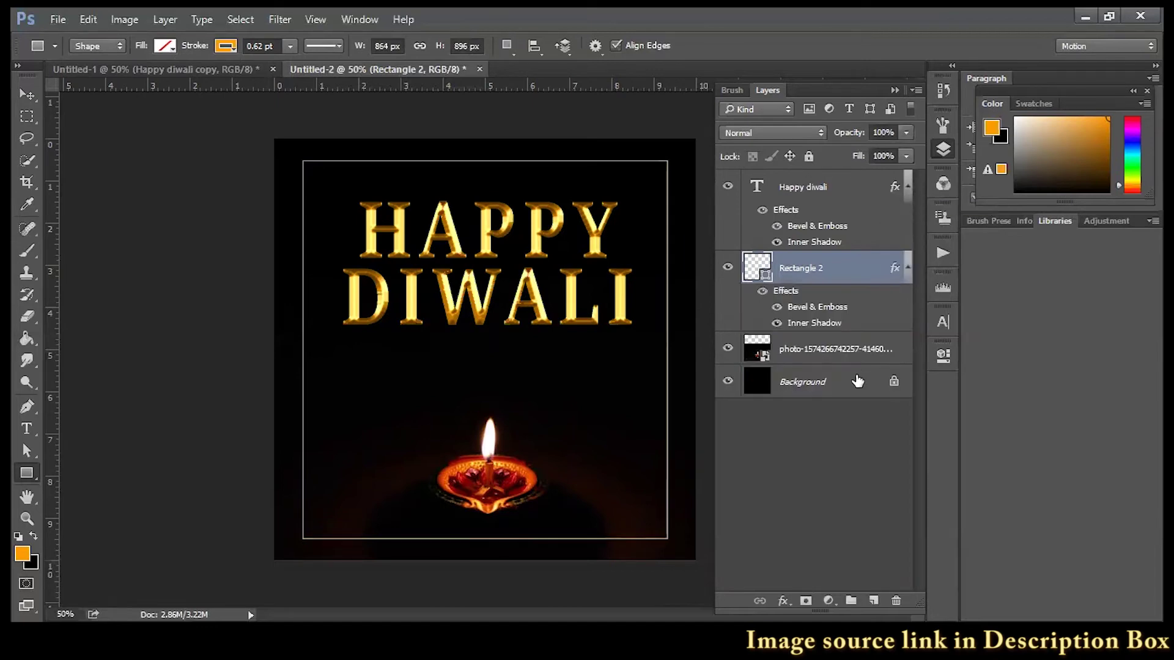
pyautogui.click(853, 380)
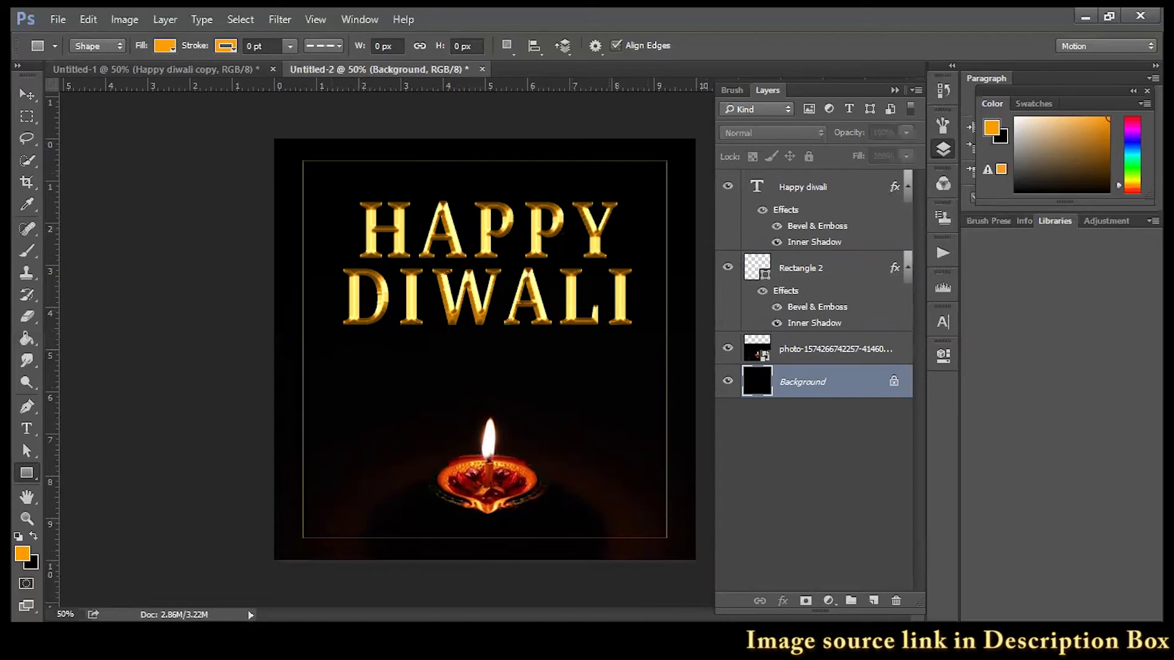
pyautogui.moveTo(33, 472); pyautogui.dragTo(83, 560)
# Switch to the Custom Shape tool and browse the shape library down to the ornaments.
pyautogui.click(88, 558)
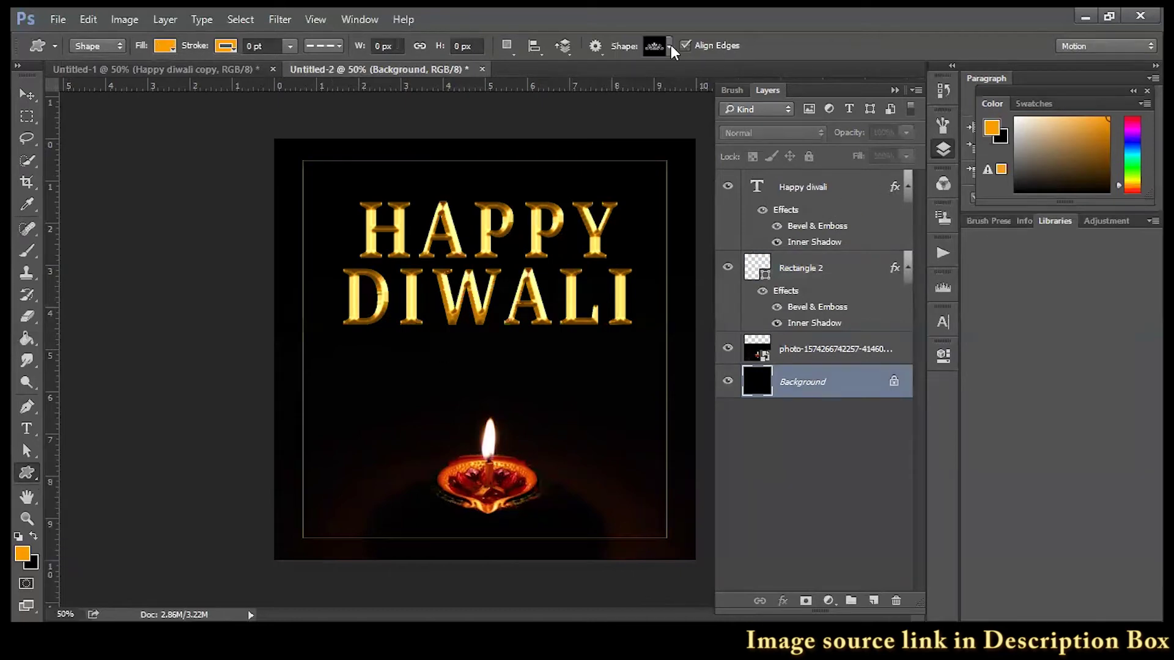
pyautogui.click(670, 47)
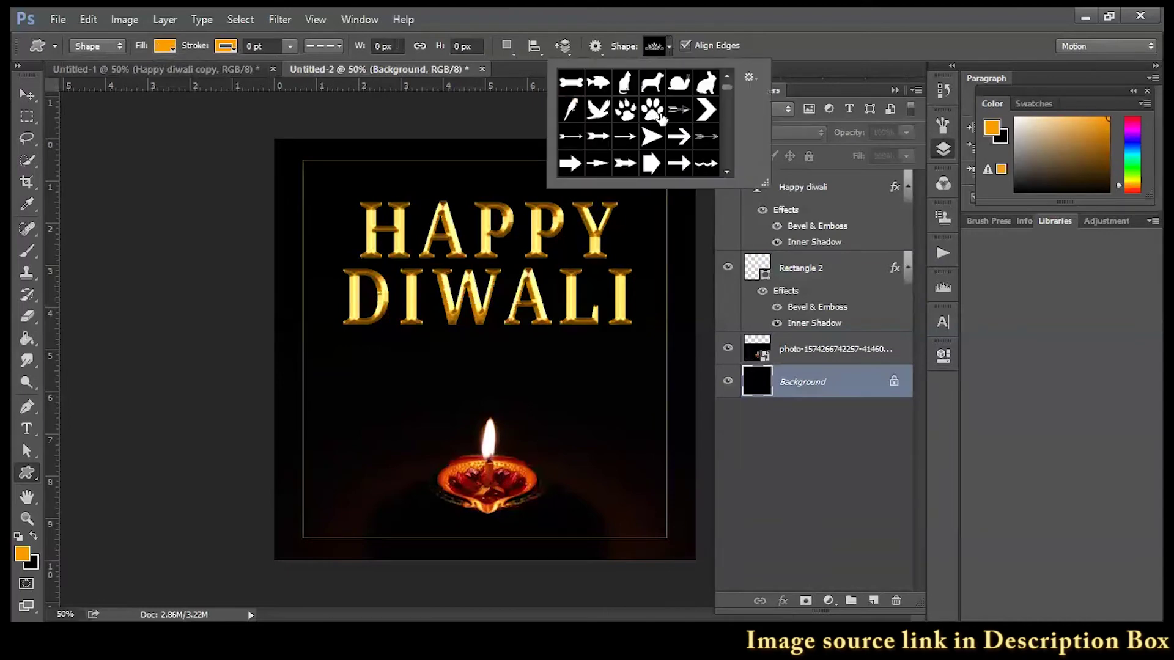
pyautogui.scroll(-3, 664, 127)
pyautogui.scroll(-3, 664, 126)
pyautogui.scroll(-3, 664, 121)
pyautogui.scroll(-2, 663, 121)
pyautogui.scroll(-2, 662, 120)
pyautogui.scroll(-2, 662, 119)
pyautogui.scroll(-2, 662, 119)
pyautogui.scroll(-2, 663, 119)
pyautogui.scroll(-2, 663, 119)
pyautogui.scroll(-2, 664, 119)
pyautogui.scroll(-2, 663, 119)
pyautogui.scroll(2, 664, 122)
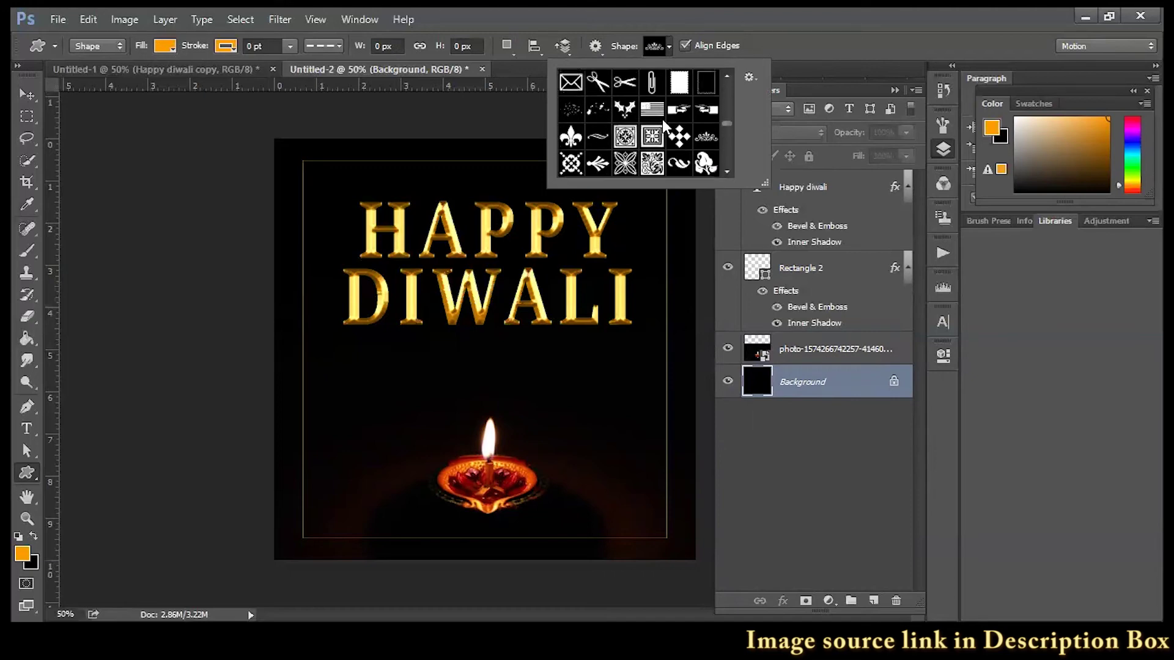
pyautogui.scroll(-1, 602, 160)
# Try a few ornament presets and settle on the final ornament shape.
pyautogui.click(597, 139)
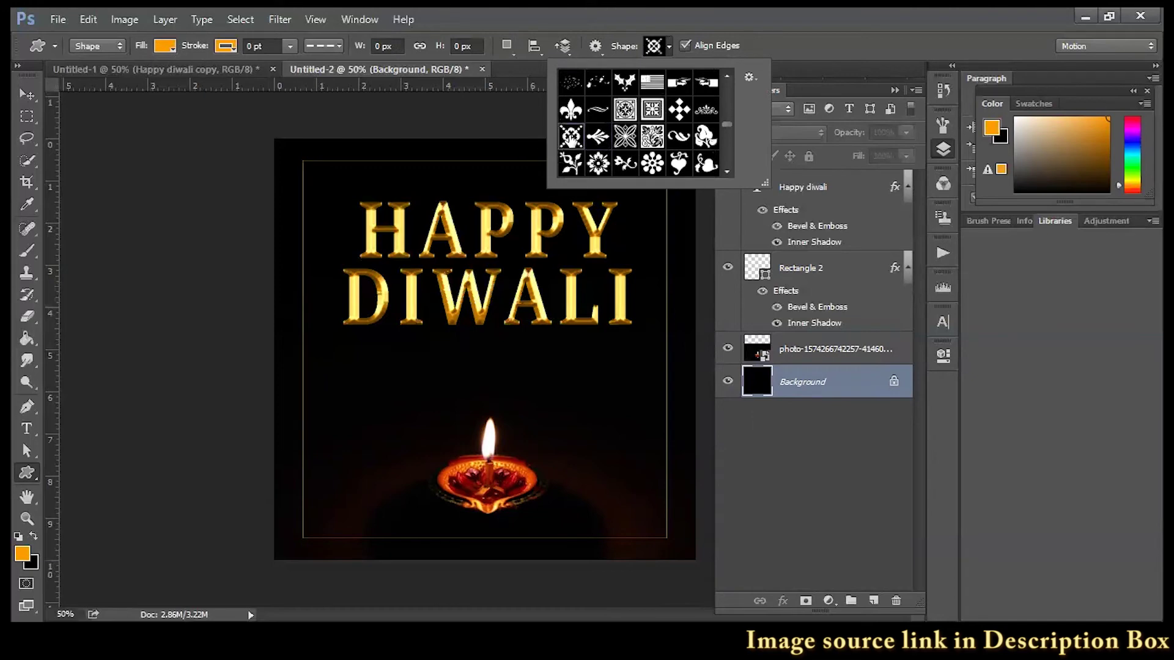
pyautogui.click(652, 137)
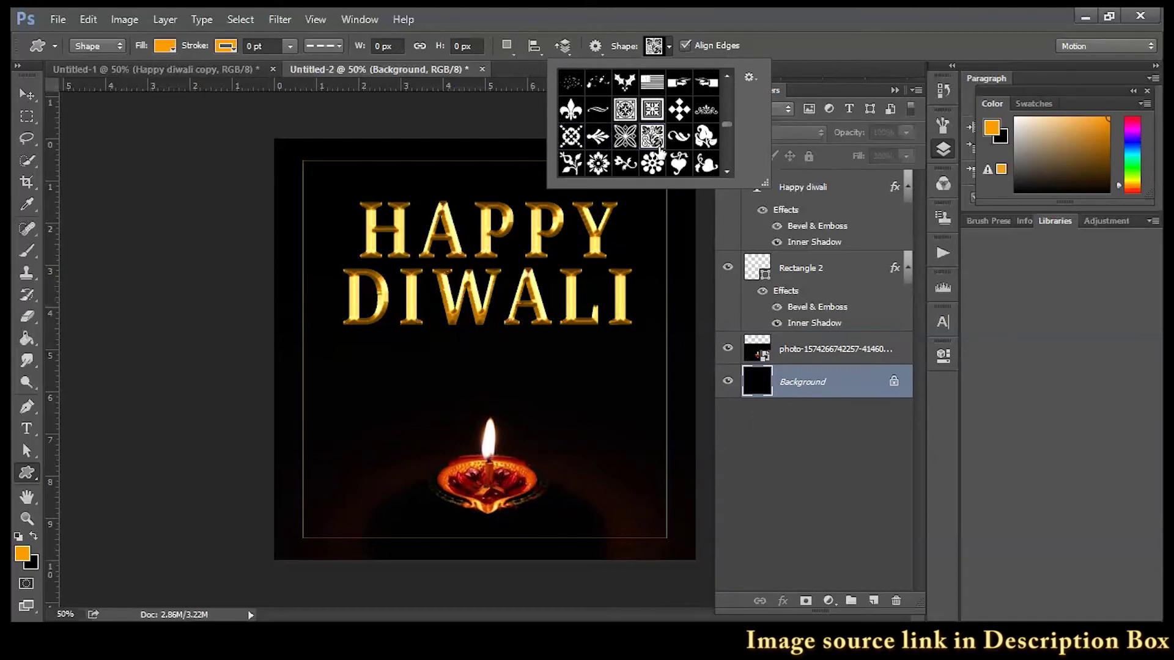
pyautogui.scroll(1, 660, 152)
pyautogui.click(704, 125)
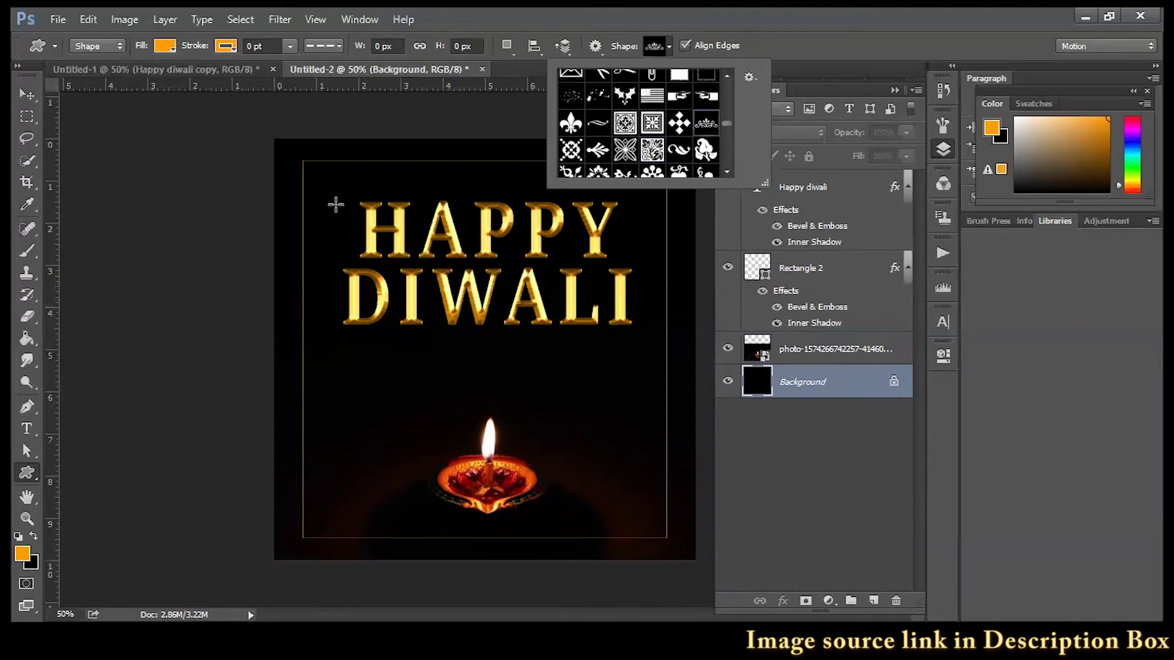
# Draw the ornament near the top-left and move Shape 1 above Rectangle 2.
pyautogui.moveTo(324, 170); pyautogui.dragTo(400, 211)
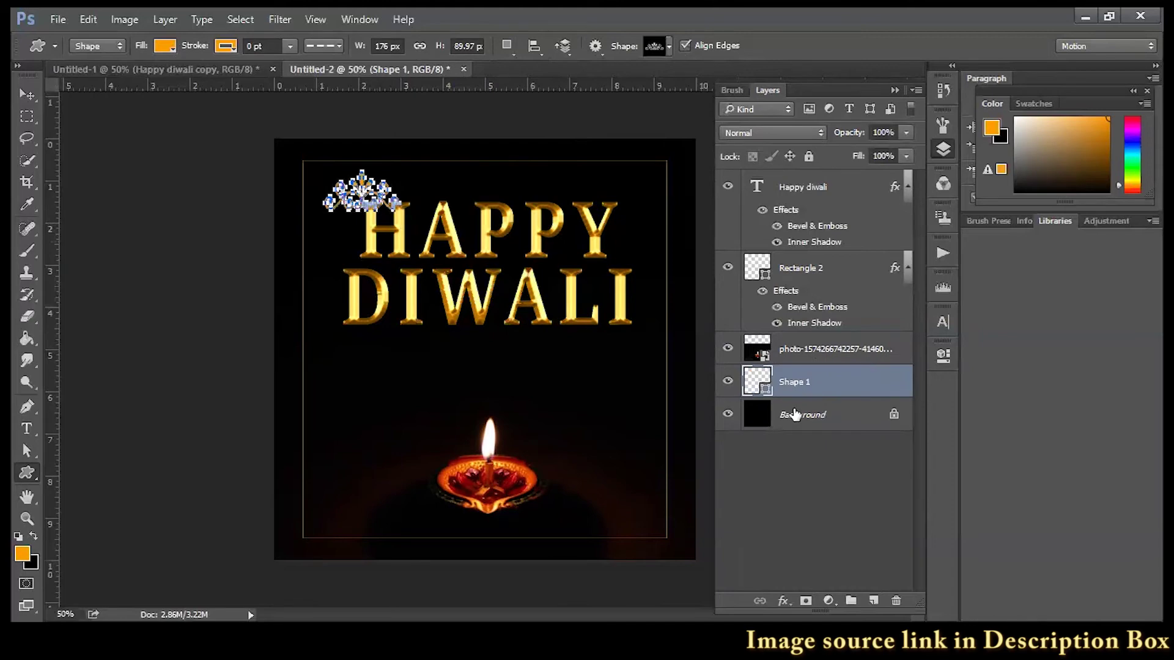
pyautogui.click(795, 415)
pyautogui.moveTo(804, 380); pyautogui.dragTo(811, 249)
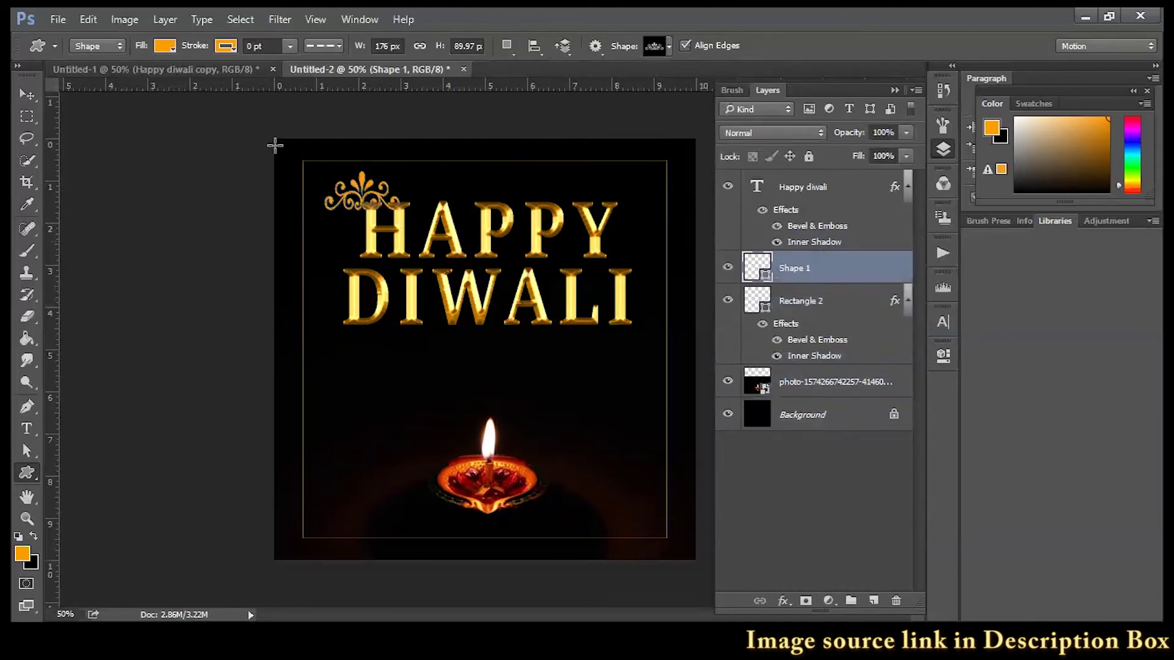
pyautogui.click(98, 46)
pyautogui.click(99, 45)
# Move the ornament toward the corner, rotate it, and copy the frame's bevel effects onto it.
pyautogui.click(26, 94)
pyautogui.moveTo(432, 215)
pyautogui.mouseDown()
pyautogui.moveTo(369, 199)
pyautogui.moveTo(357, 140)
pyautogui.mouseUp()
pyautogui.hotkey('ctrl', 't')
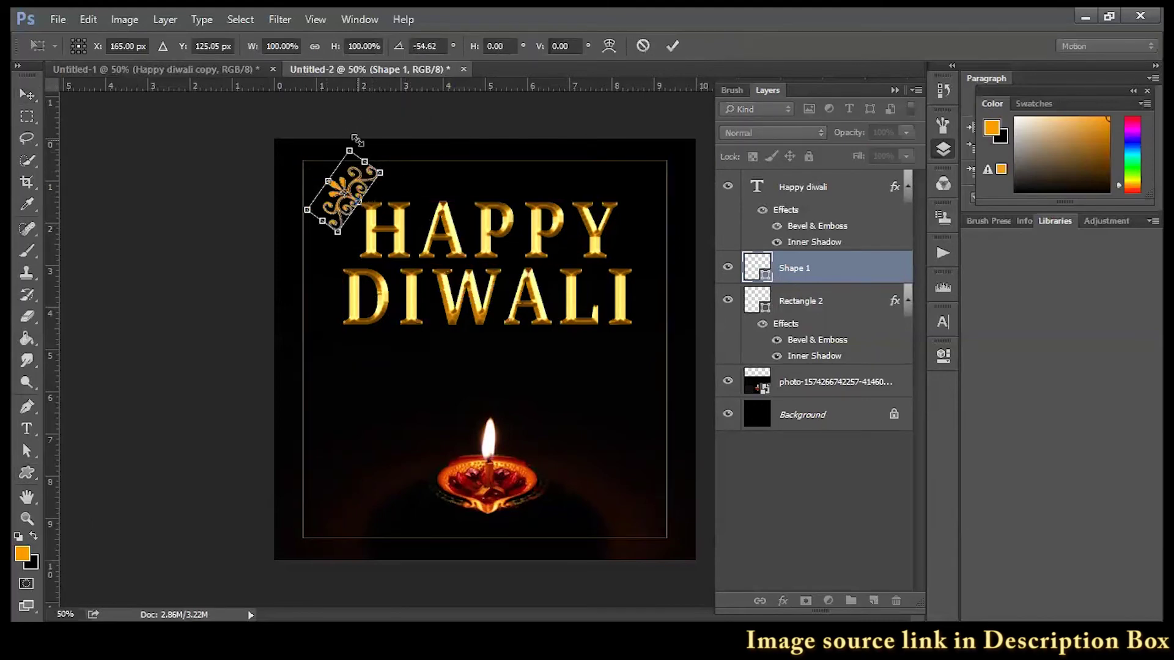
pyautogui.press('Return')
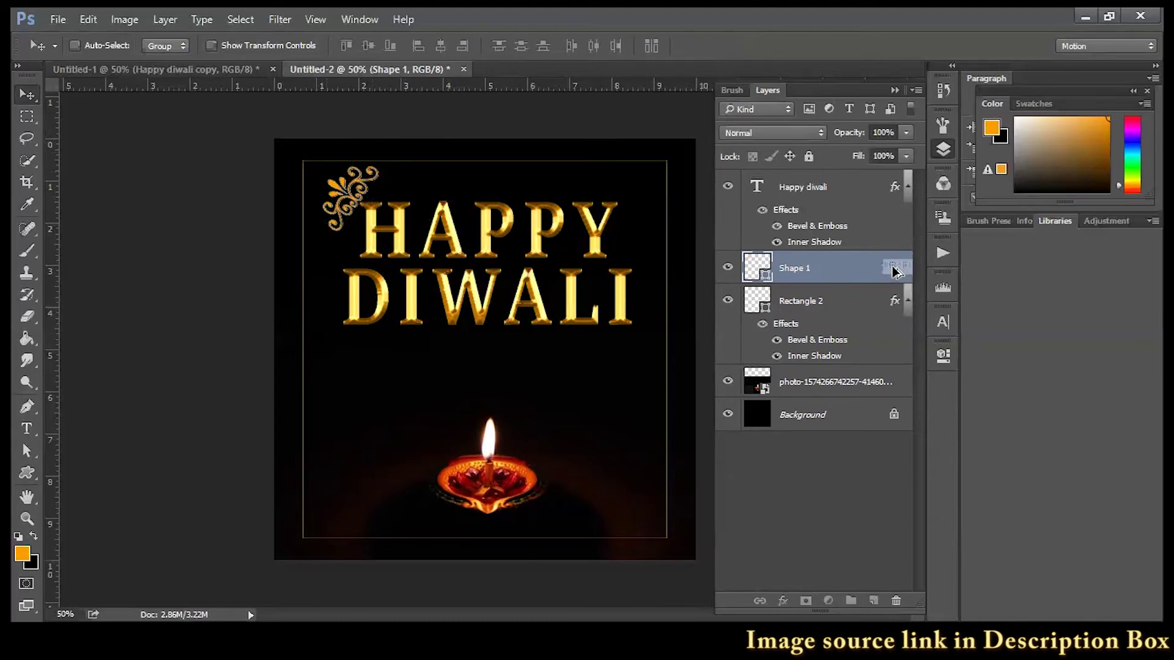
pyautogui.moveTo(894, 303); pyautogui.dragTo(895, 269)
pyautogui.moveTo(350, 188); pyautogui.dragTo(331, 191)
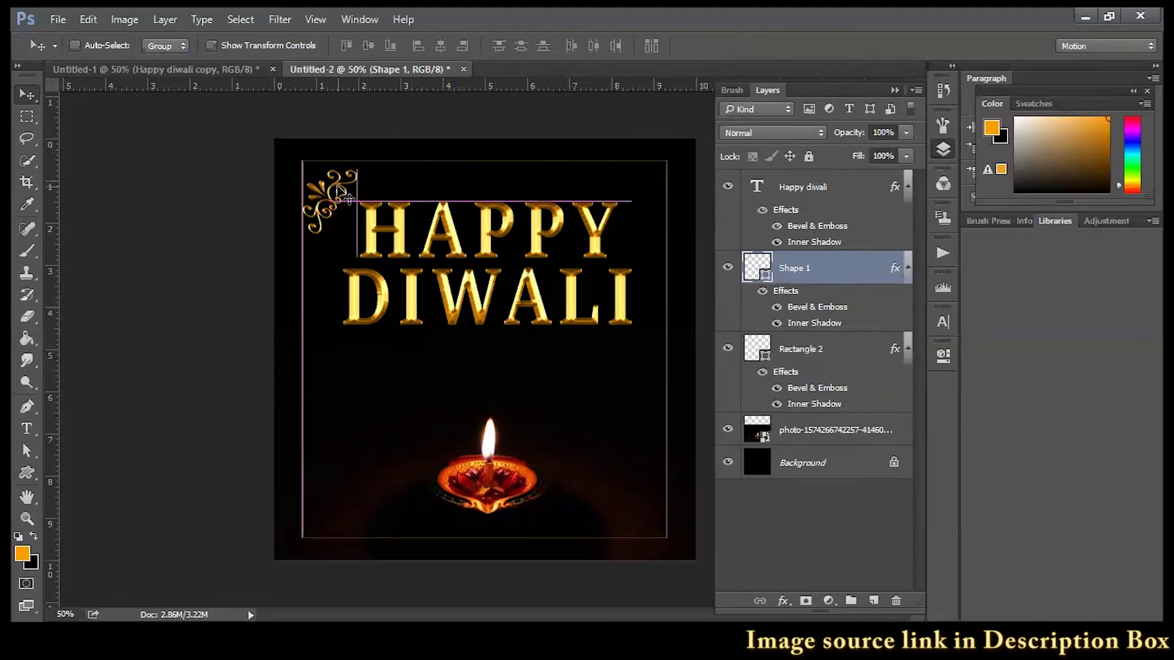
# Rotate the ornament slightly more and seat it in the frame's top-left corner.
pyautogui.hotkey('ctrl', 't')
pyautogui.moveTo(352, 174); pyautogui.dragTo(342, 162)
pyautogui.press('Return')
pyautogui.moveTo(330, 223); pyautogui.dragTo(309, 167)
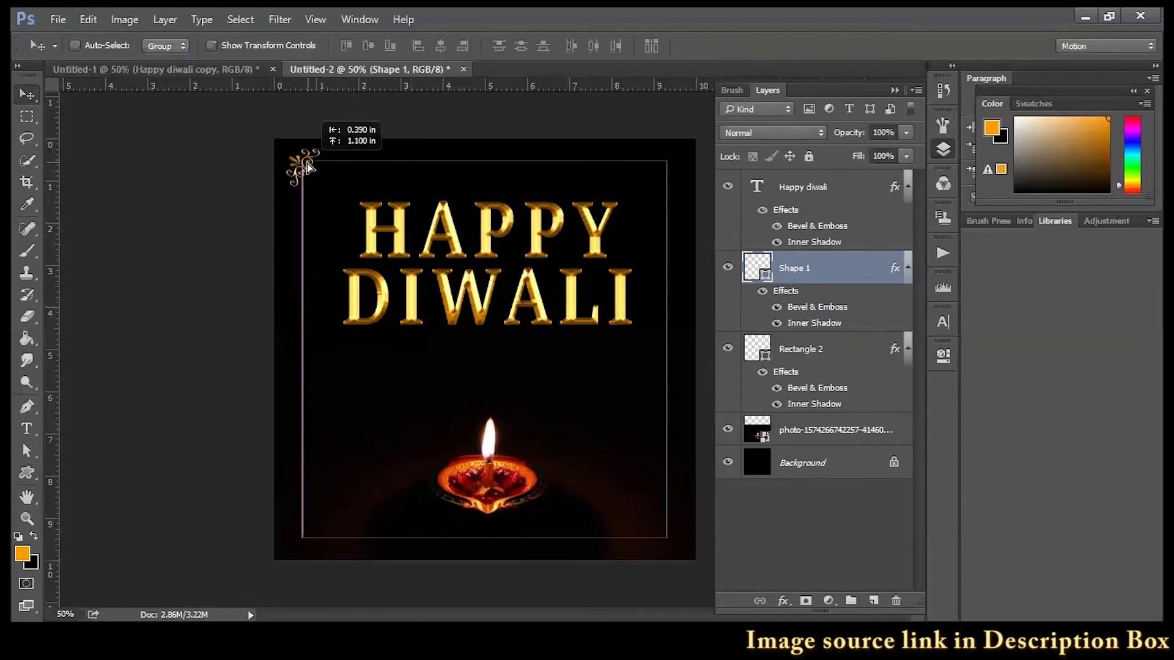
pyautogui.click(825, 431)
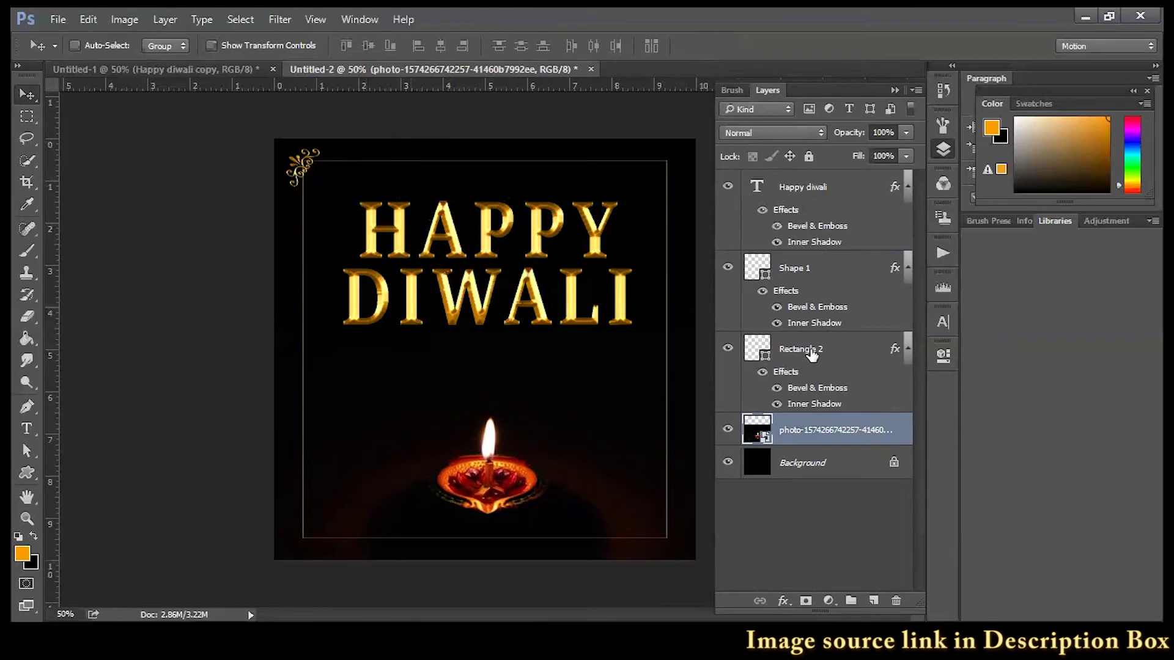
pyautogui.click(807, 353)
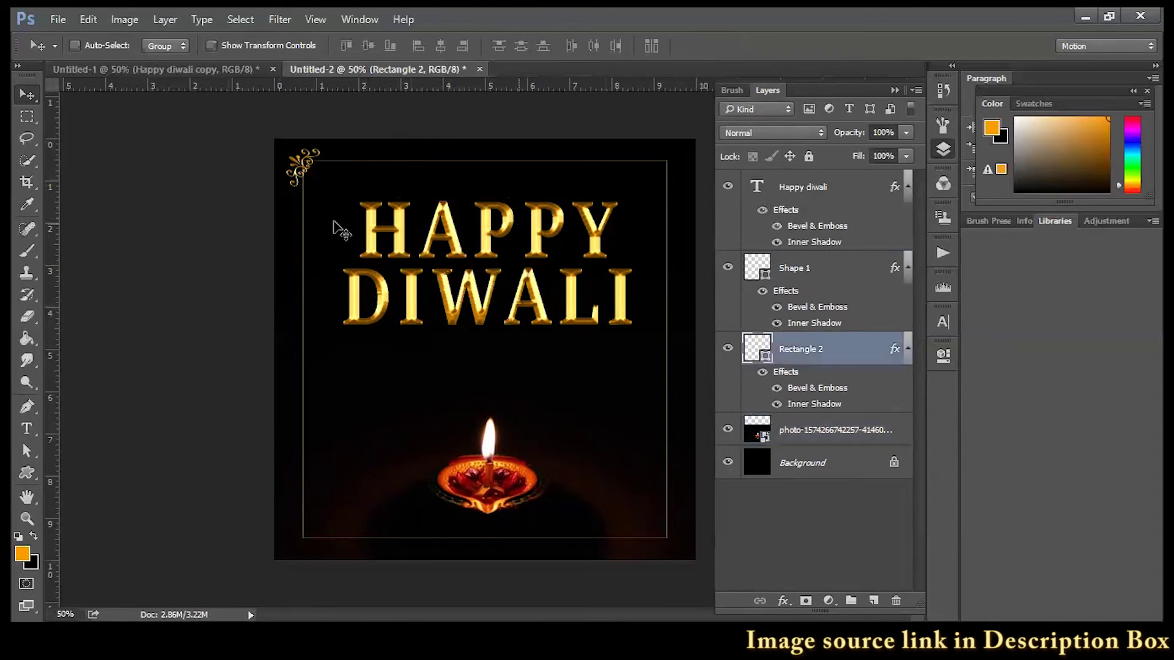
# Nudge the Shape 1 corner ornament right and down.
pyautogui.click(810, 276)
pyautogui.moveTo(304, 167); pyautogui.dragTo(331, 179)
pyautogui.press('Down')
pyautogui.press('Down')
pyautogui.press('Down')
pyautogui.press('Down')
pyautogui.press('Down')
pyautogui.press('Down')
pyautogui.press('Down')
pyautogui.press('Down')
pyautogui.press('Down')
pyautogui.press('Down')
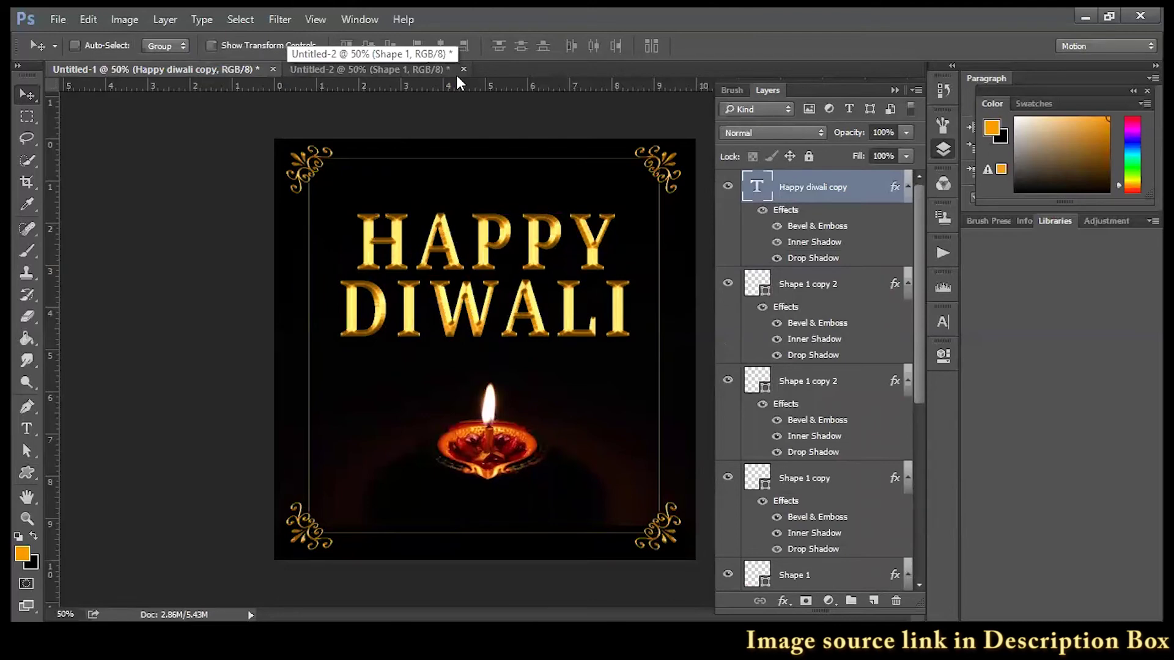
pyautogui.click(387, 68)
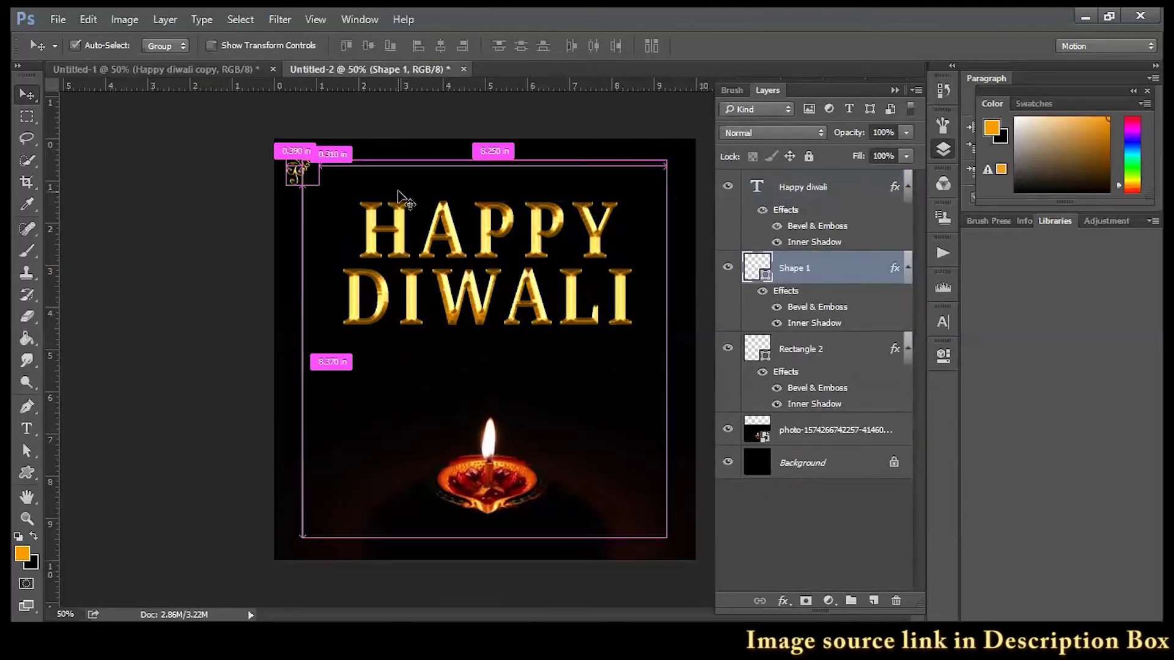
# Enlarge the top-left ornament with Free Transform and fine-tune its position with arrow keys.
pyautogui.hotkey('ctrl', 't')
pyautogui.moveTo(283, 185); pyautogui.dragTo(279, 193)
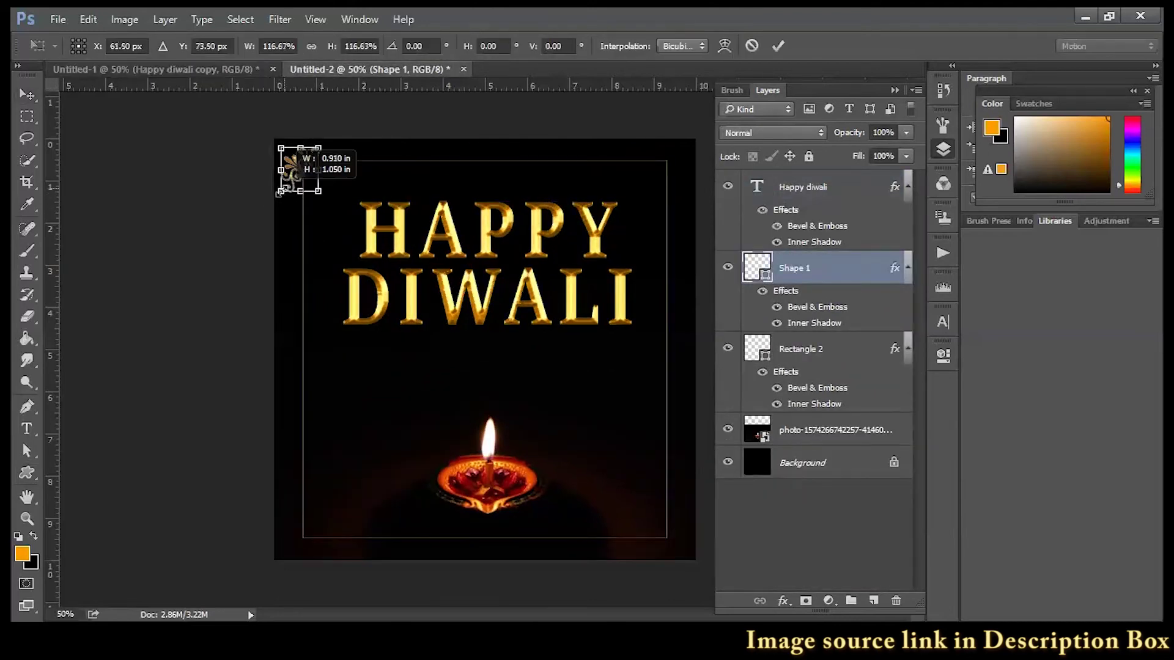
pyautogui.press('Return')
pyautogui.press('Up')
pyautogui.press('Up')
pyautogui.press('Up')
pyautogui.press('Up')
pyautogui.press('Up')
pyautogui.press('Up')
pyautogui.press('Up')
pyautogui.press('Up')
pyautogui.press('Down')
pyautogui.press('Down')
pyautogui.press('Right')
pyautogui.press('Right')
pyautogui.press('Right')
pyautogui.press('Down')
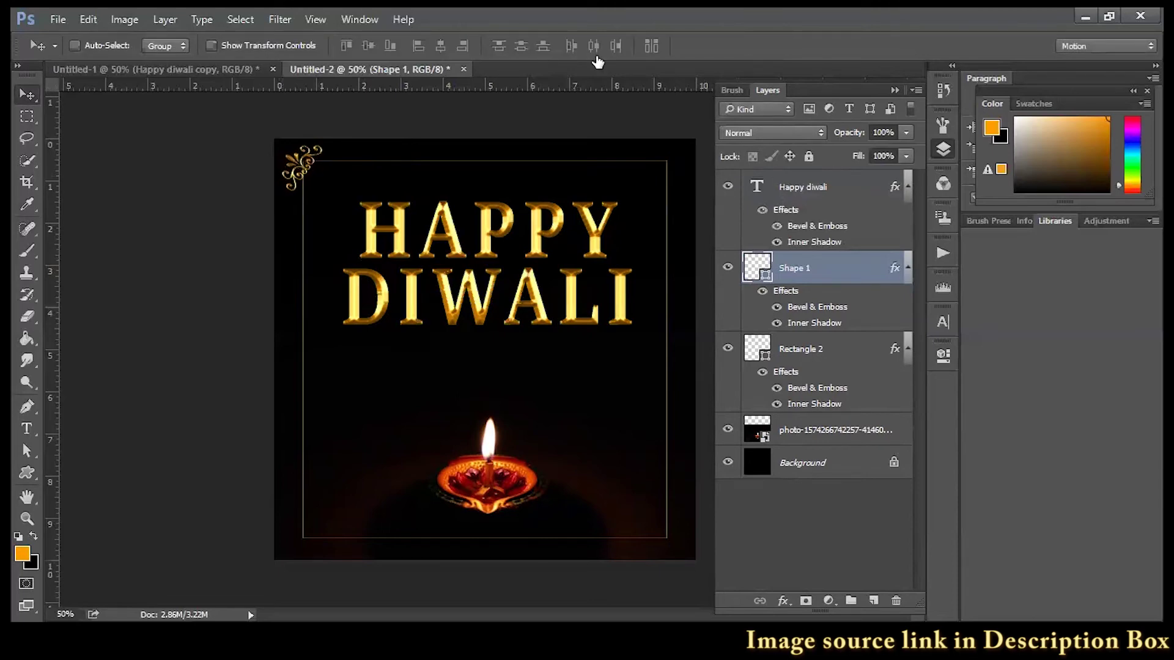
# Duplicate the ornament, flip it horizontally, and place the copy in the top-right corner.
pyautogui.moveTo(312, 173); pyautogui.dragTo(328, 174)
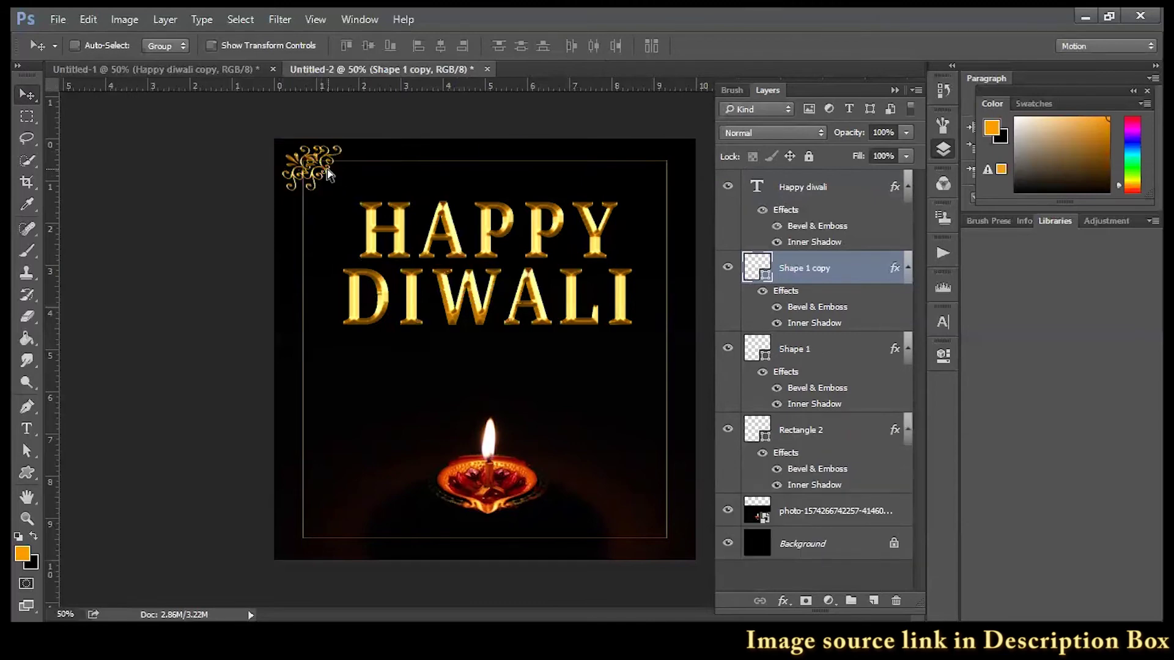
pyautogui.hotkey('ctrl', 't')
pyautogui.rightClick(318, 169)
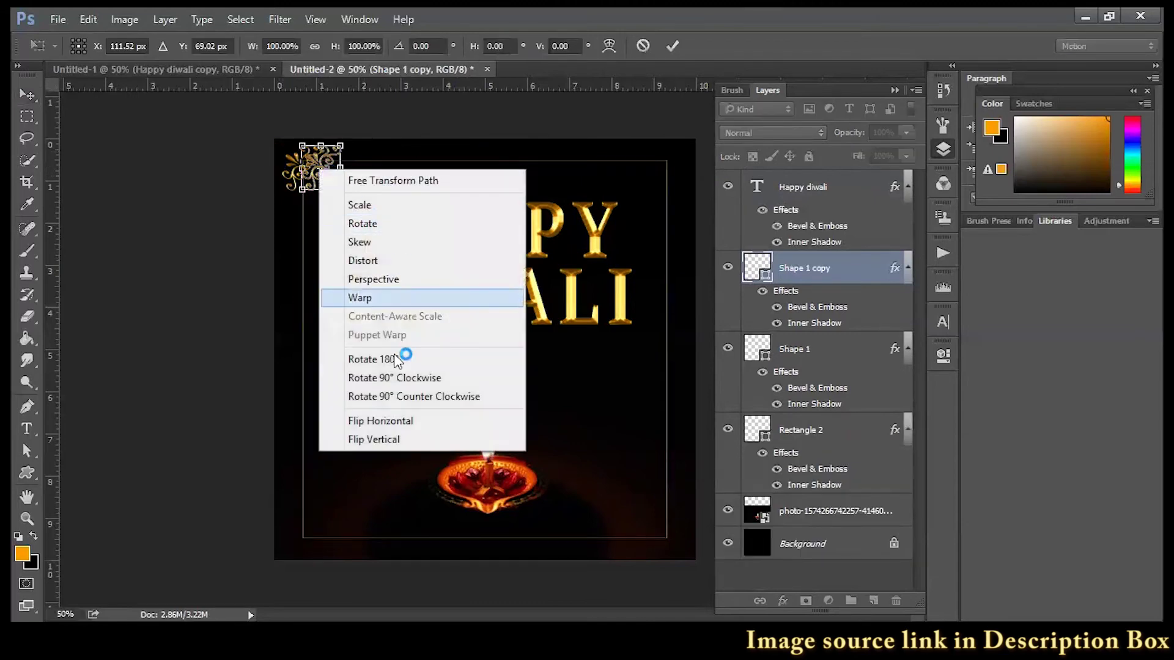
pyautogui.click(394, 421)
pyautogui.press('Return')
pyautogui.moveTo(333, 170)
pyautogui.mouseDown()
pyautogui.moveTo(669, 170)
pyautogui.moveTo(677, 161)
pyautogui.mouseUp()
pyautogui.press('Left')
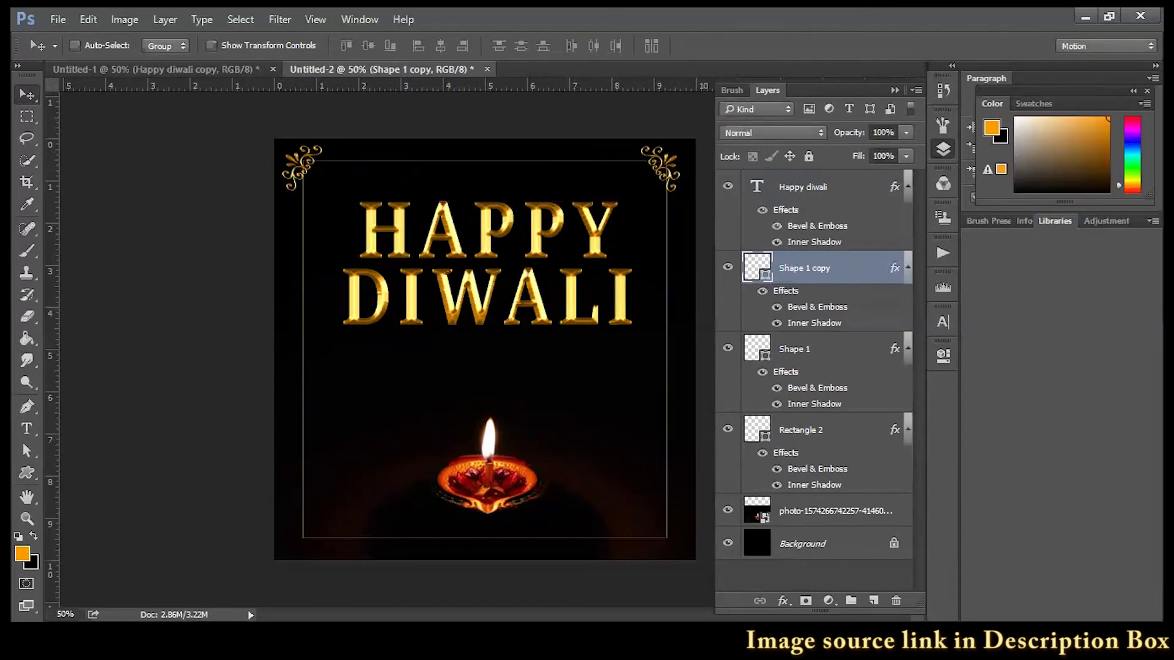
pyautogui.press('Right')
pyautogui.press('Right')
pyautogui.press('Right')
pyautogui.press('Right')
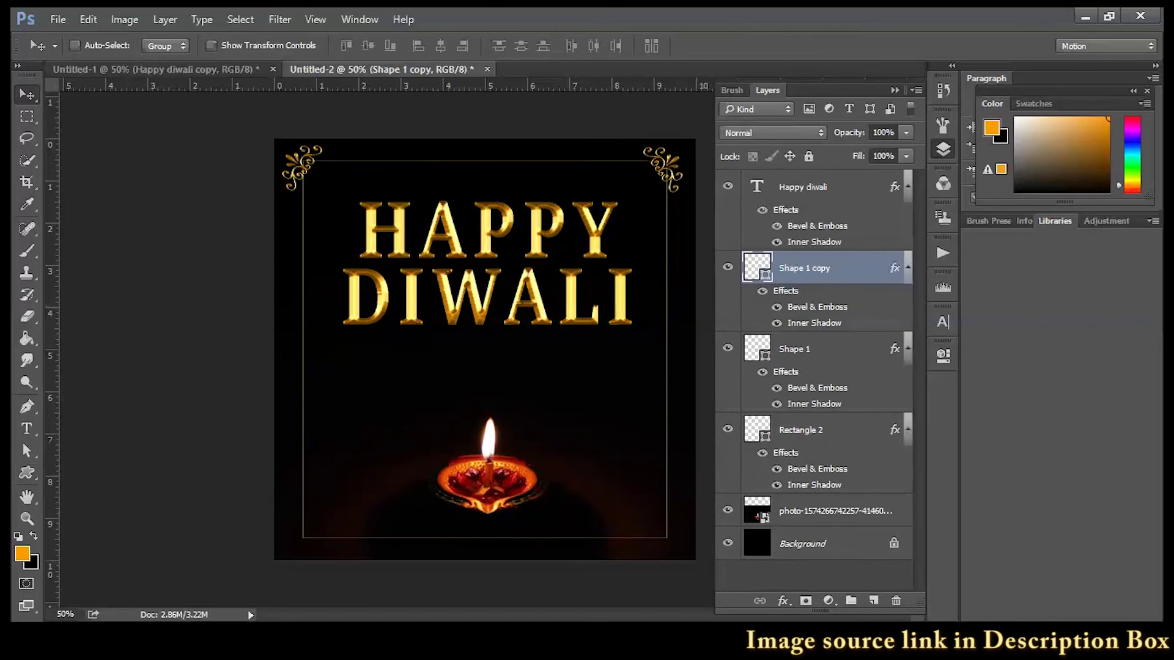
# Select both top ornaments and duplicate them.
pyautogui.press('ctrl')
pyautogui.keyDown('ctrl'); pyautogui.click(819, 350); pyautogui.keyUp('ctrl')
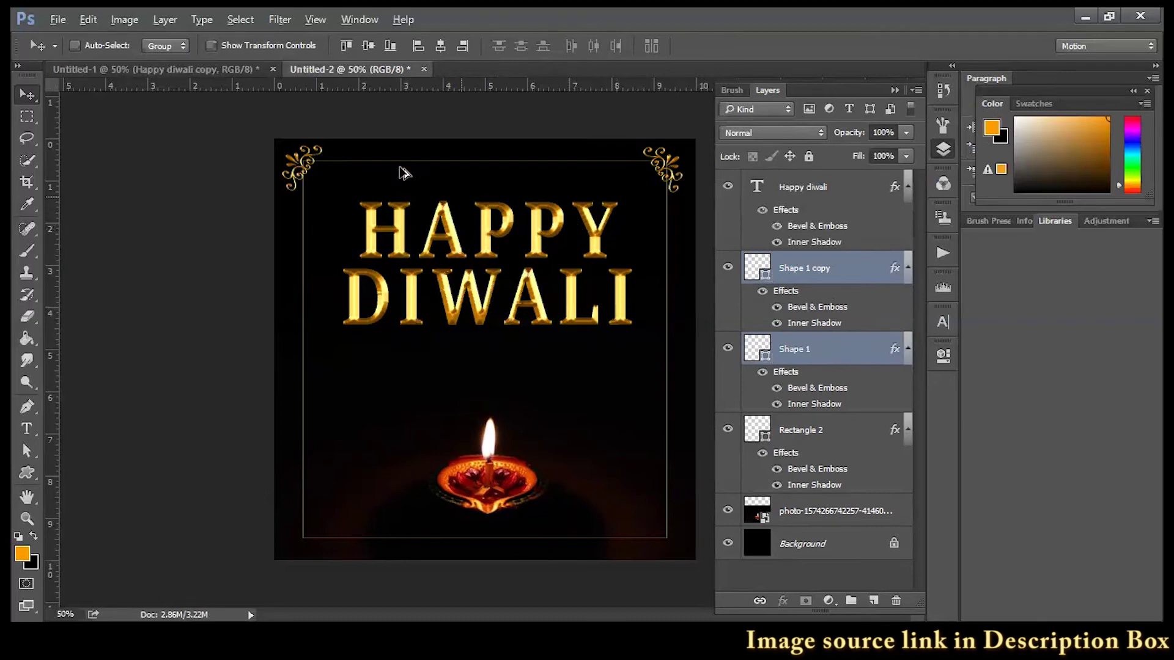
pyautogui.moveTo(320, 174); pyautogui.dragTo(320, 184)
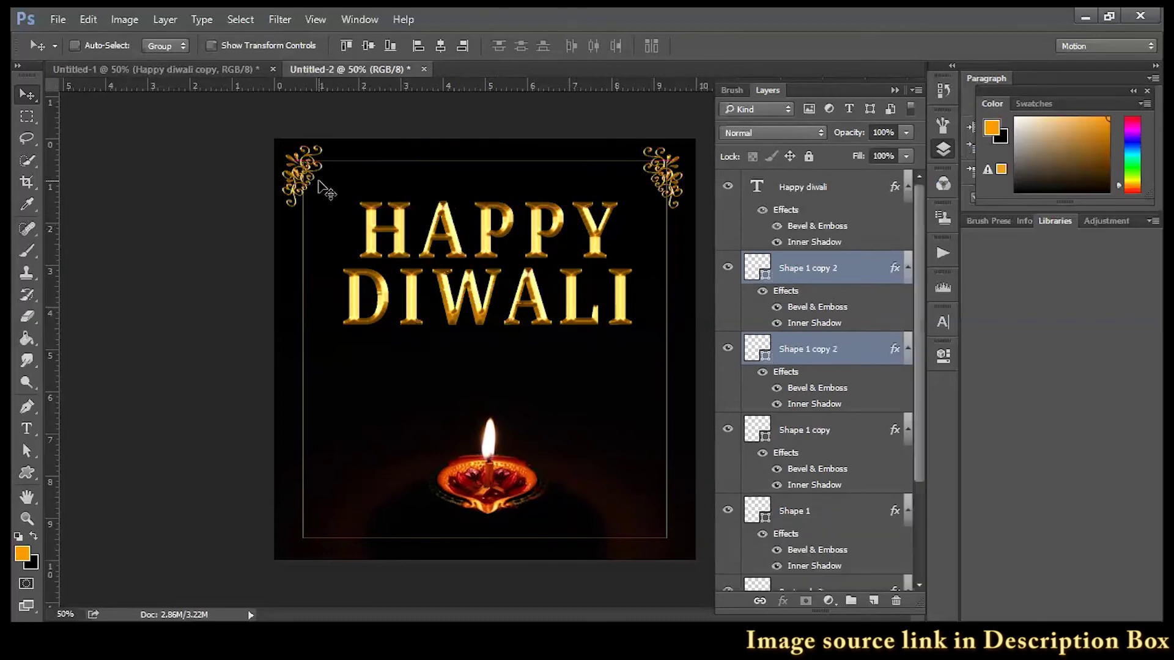
# Flip the duplicated ornaments vertically and place them in the bottom-left and bottom-right corners.
pyautogui.hotkey('ctrl', 't')
pyautogui.rightClick(326, 181)
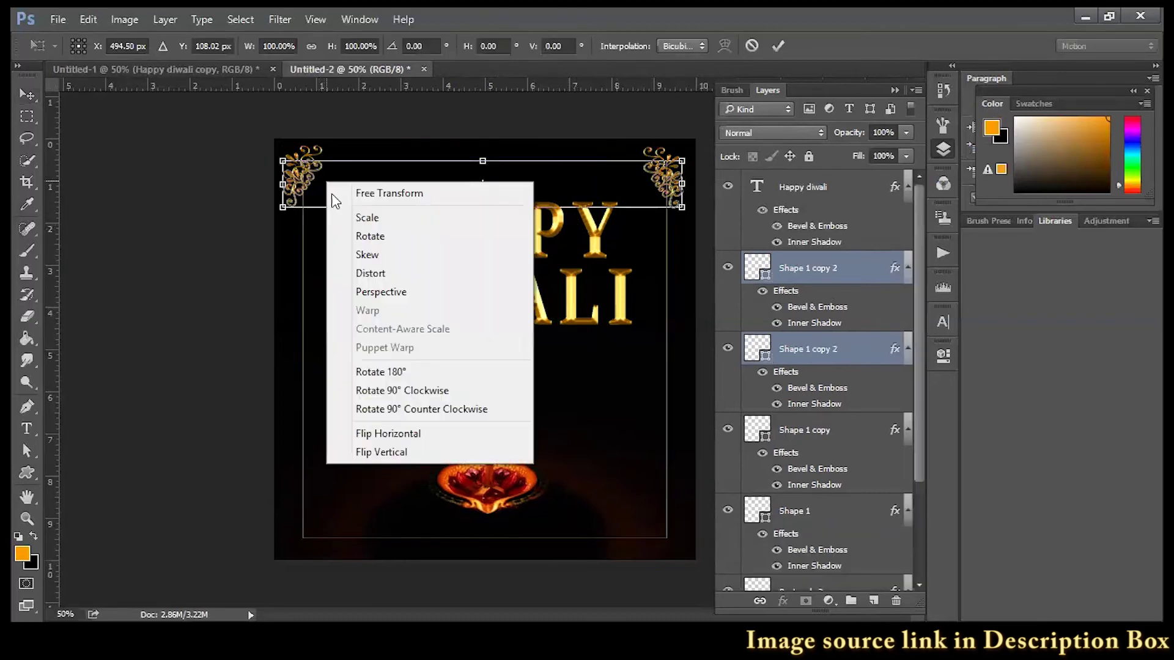
pyautogui.click(388, 454)
pyautogui.moveTo(671, 184); pyautogui.dragTo(664, 527)
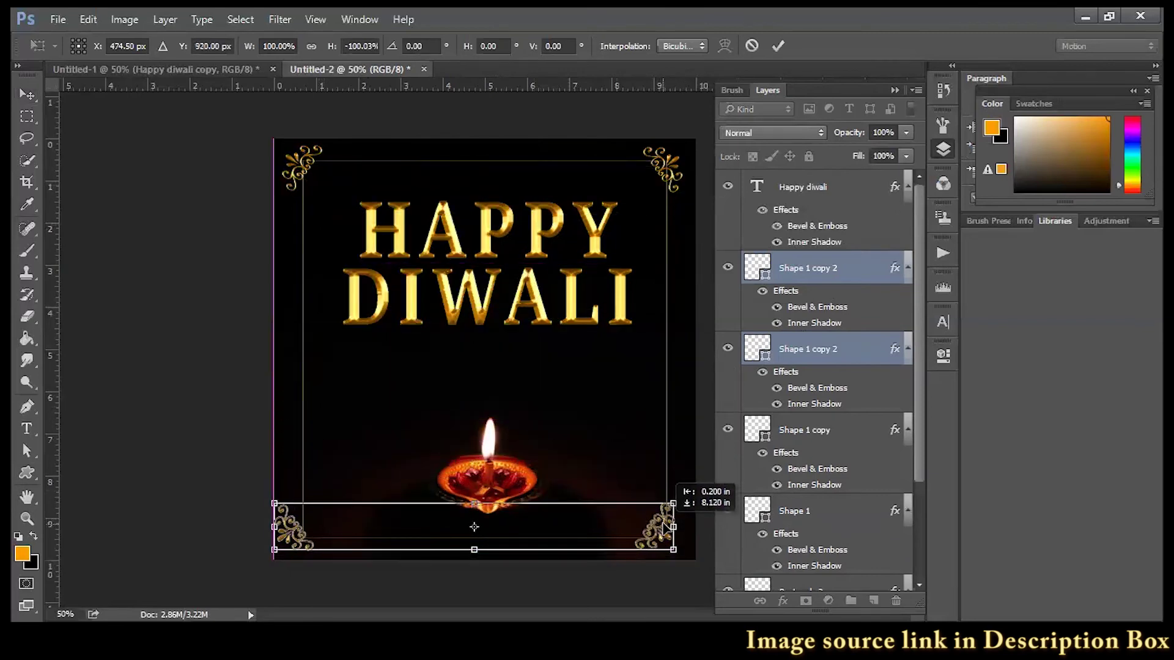
pyautogui.press('Right')
pyautogui.press('Right')
pyautogui.press('Right')
pyautogui.press('Right')
pyautogui.press('Right')
pyautogui.press('Right')
pyautogui.press('Right')
pyautogui.press('Right')
pyautogui.press('Right')
pyautogui.press('Right')
pyautogui.press('Right')
pyautogui.press('Right')
pyautogui.press('Right')
pyautogui.press('Right')
pyautogui.press('Right')
pyautogui.press('Right')
pyautogui.press('Right')
pyautogui.press('Right')
pyautogui.press('Right')
pyautogui.press('Right')
pyautogui.press('Right')
pyautogui.press('Right')
pyautogui.press('Right')
pyautogui.press('Right')
pyautogui.press('Right')
pyautogui.press('Right')
pyautogui.press('Right')
pyautogui.press('Right')
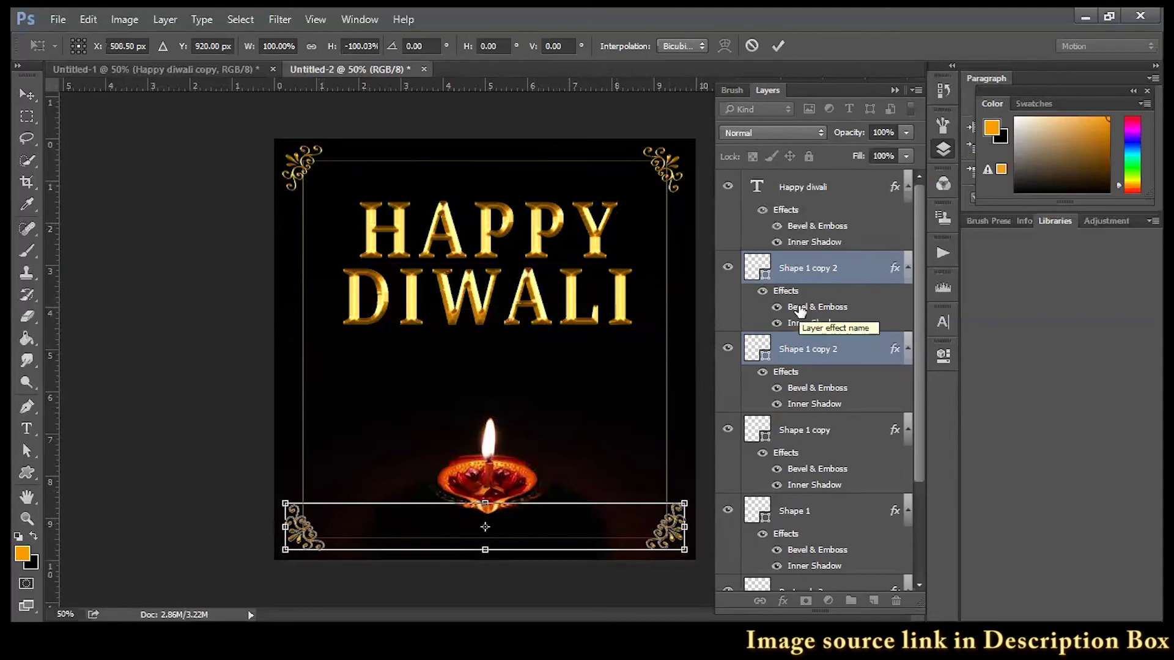
pyautogui.press('Return')
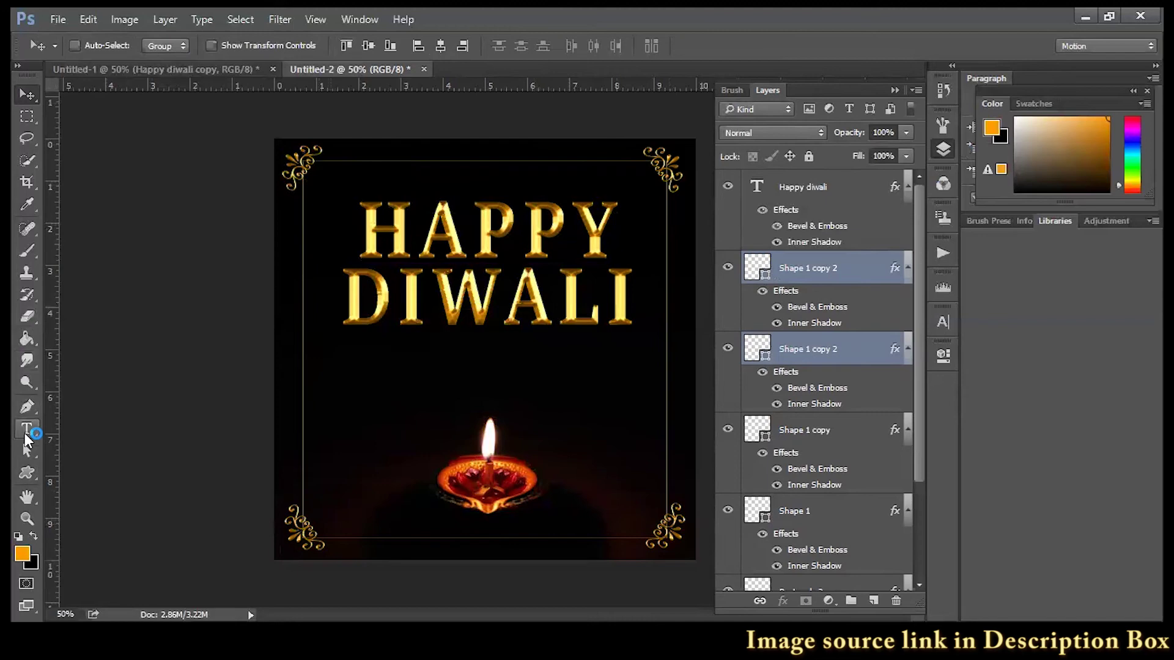
# Add 'WISH U' text at the lower left in white and size it up to 49 pt.
pyautogui.click(26, 428)
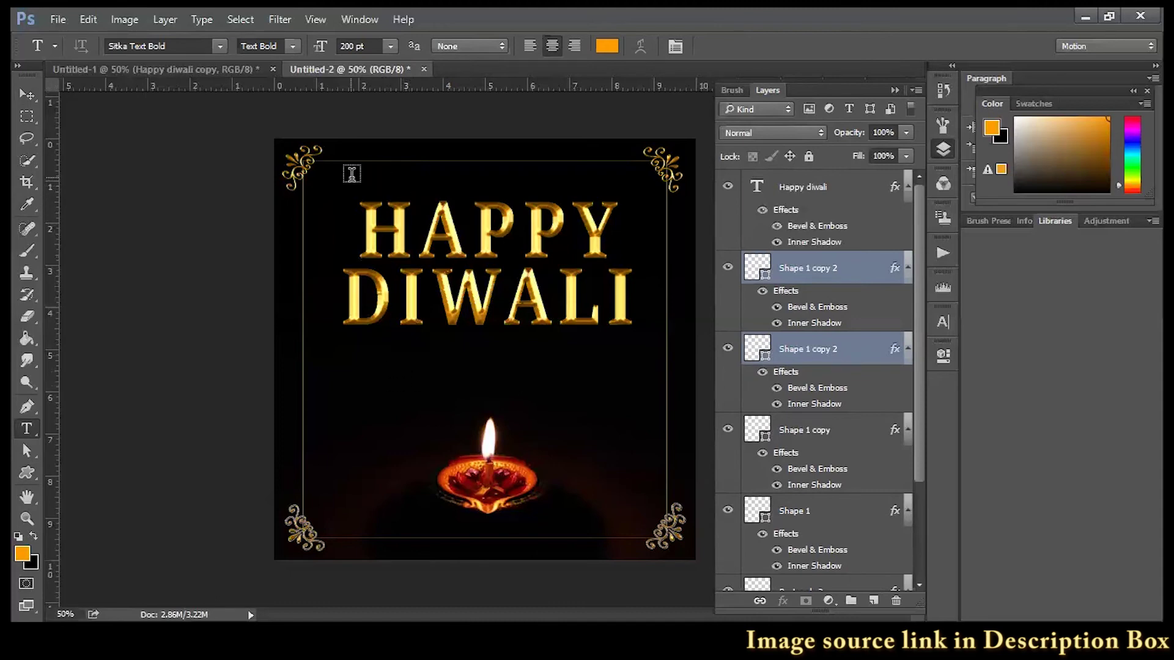
pyautogui.click(354, 452)
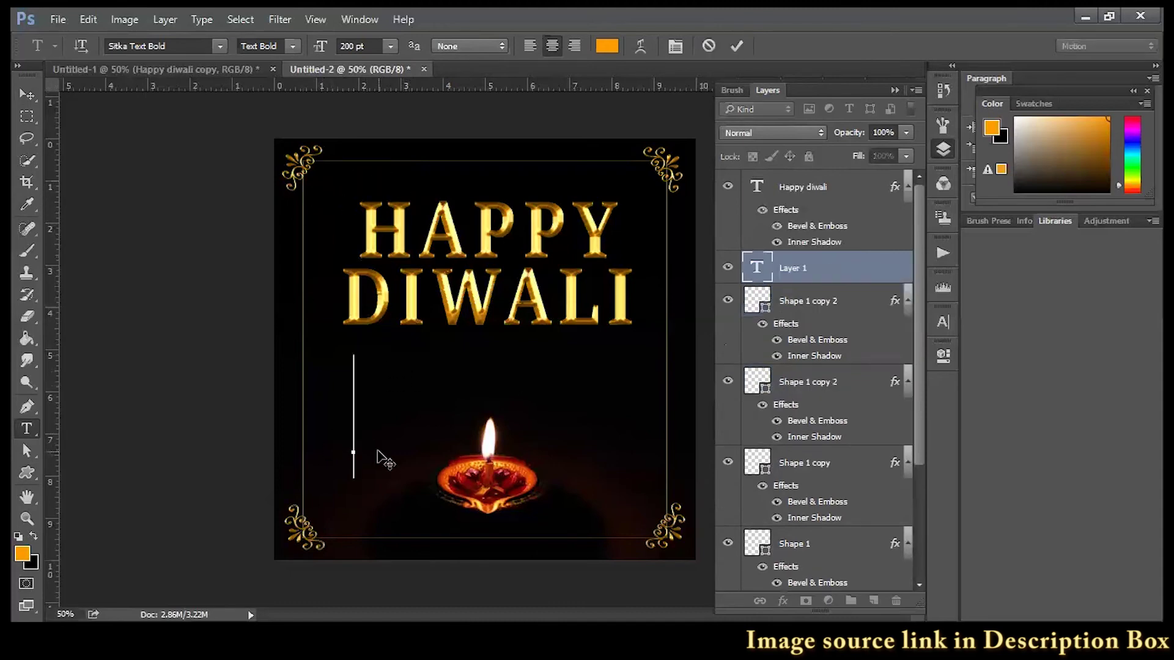
pyautogui.write('W')
pyautogui.write('ISH')
pyautogui.write(' U')
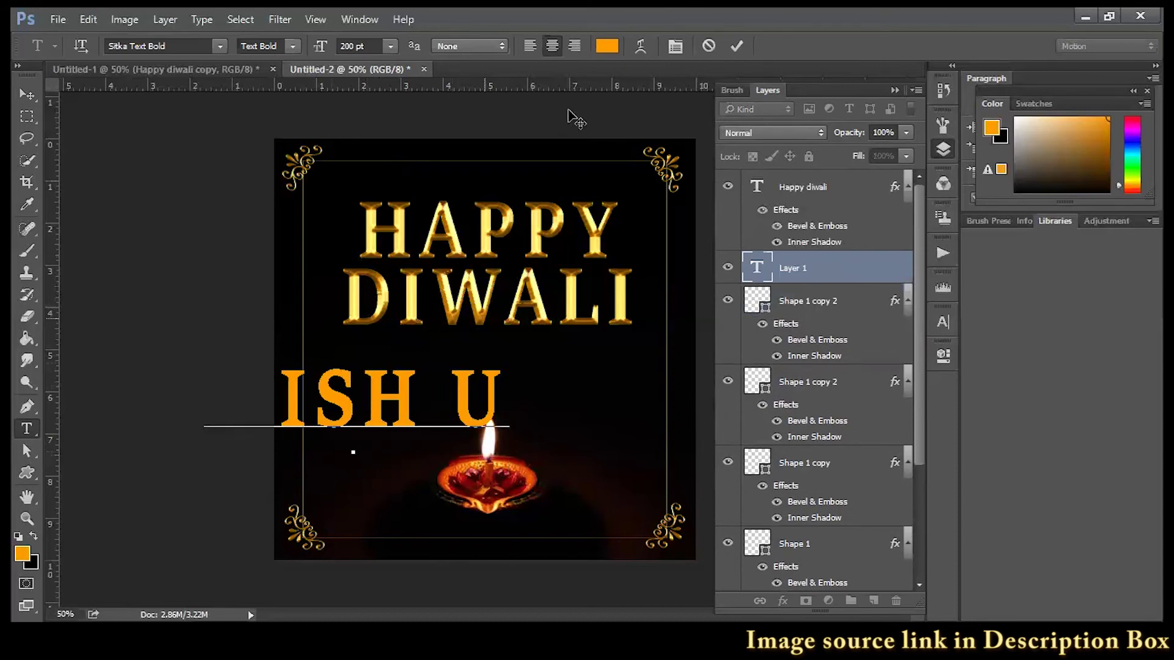
pyautogui.doubleClick(756, 267)
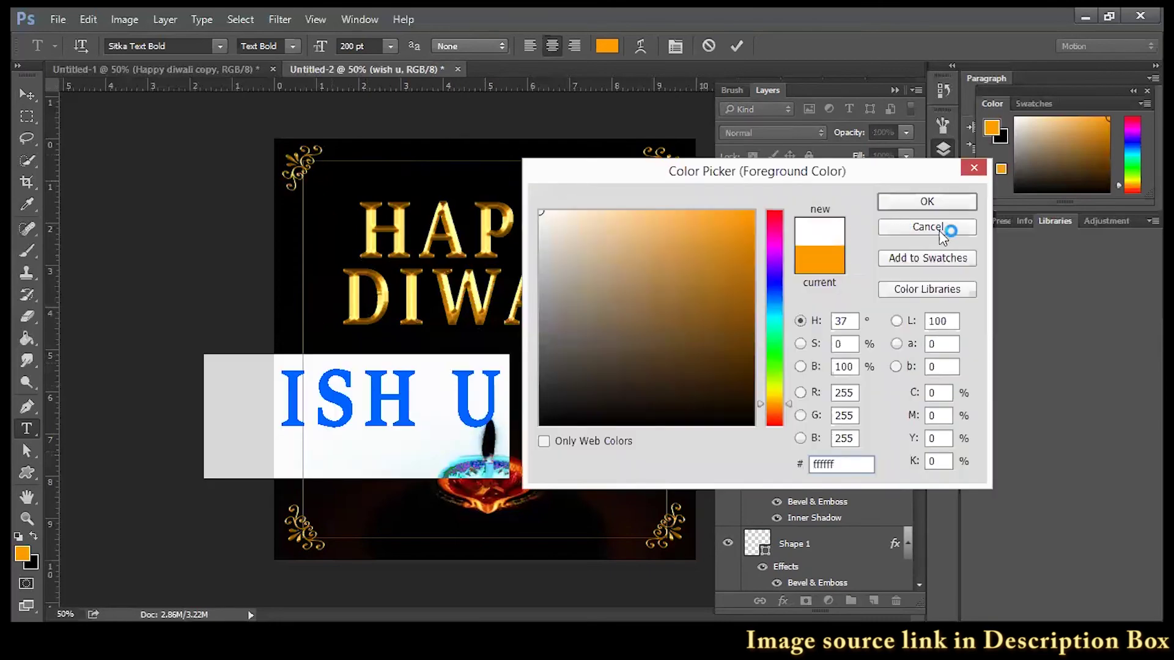
pyautogui.click(916, 202)
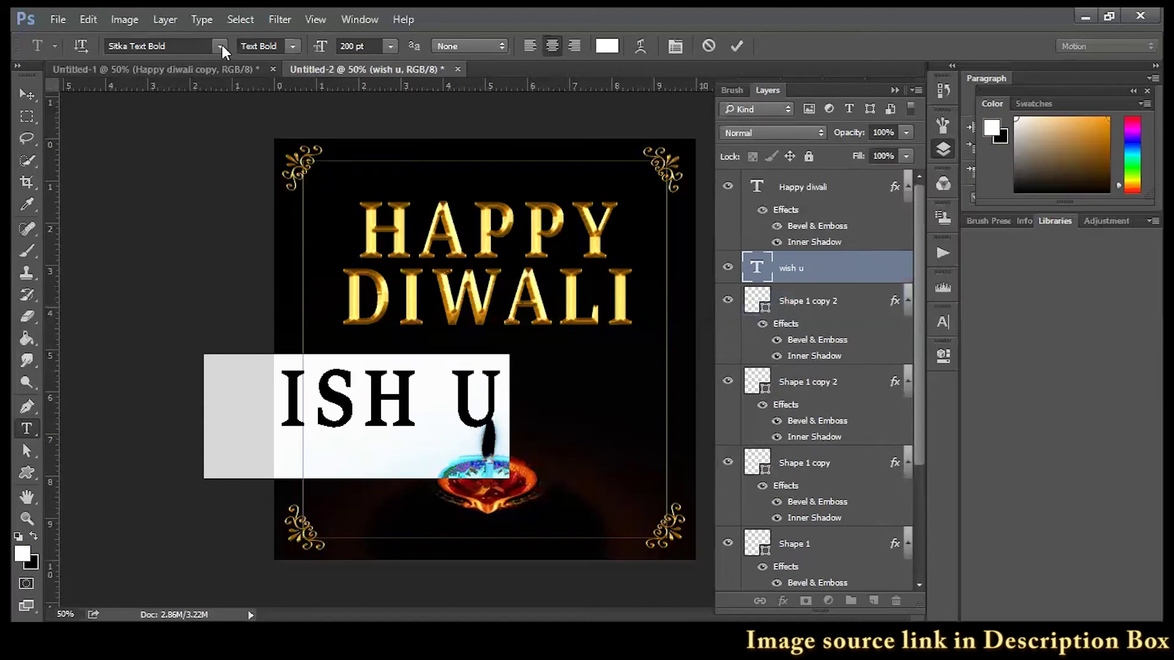
pyautogui.click(387, 45)
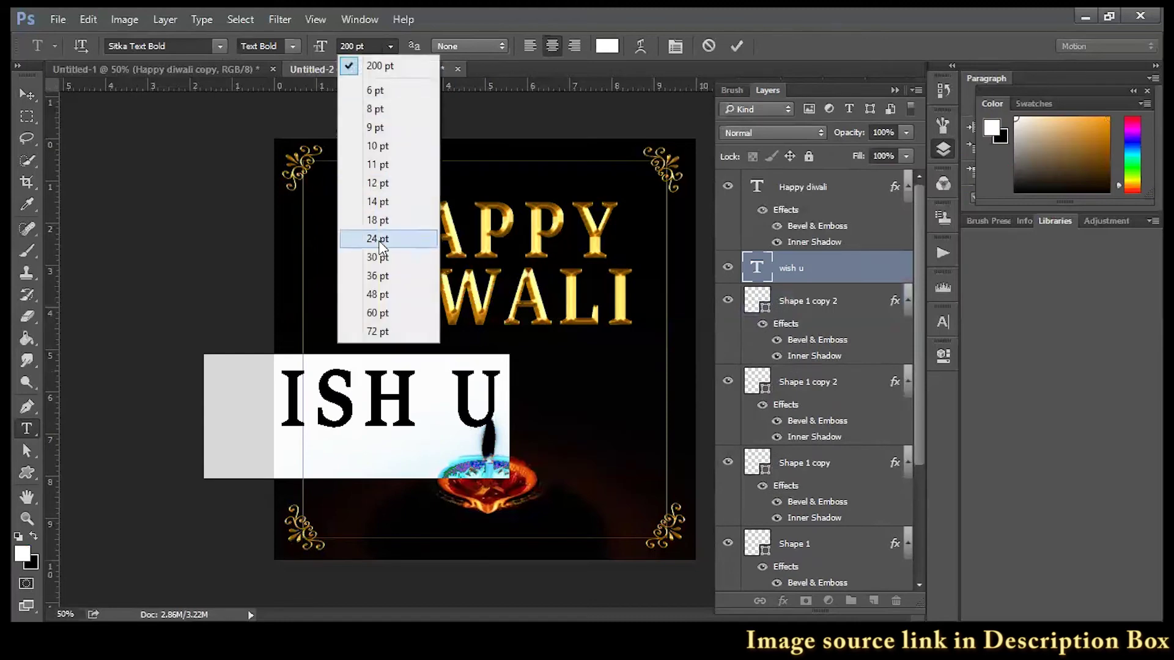
pyautogui.click(379, 240)
pyautogui.click(367, 49)
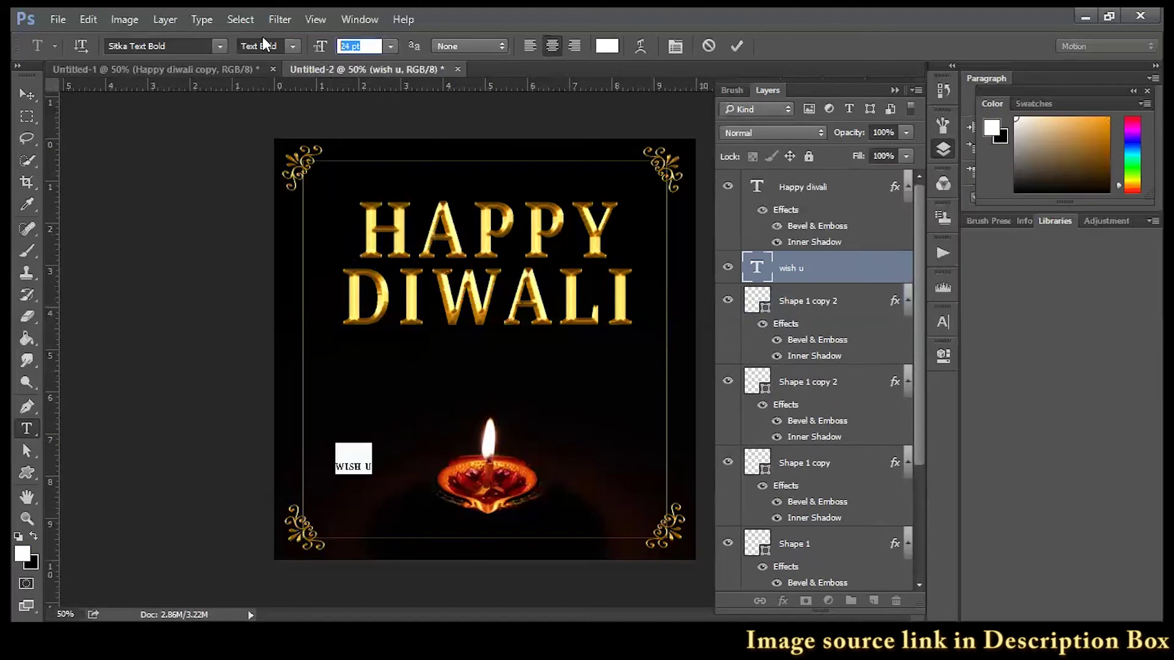
pyautogui.press('Up')
pyautogui.press('Up')
pyautogui.press('Up')
pyautogui.press('Up')
pyautogui.press('Up')
pyautogui.press('Up')
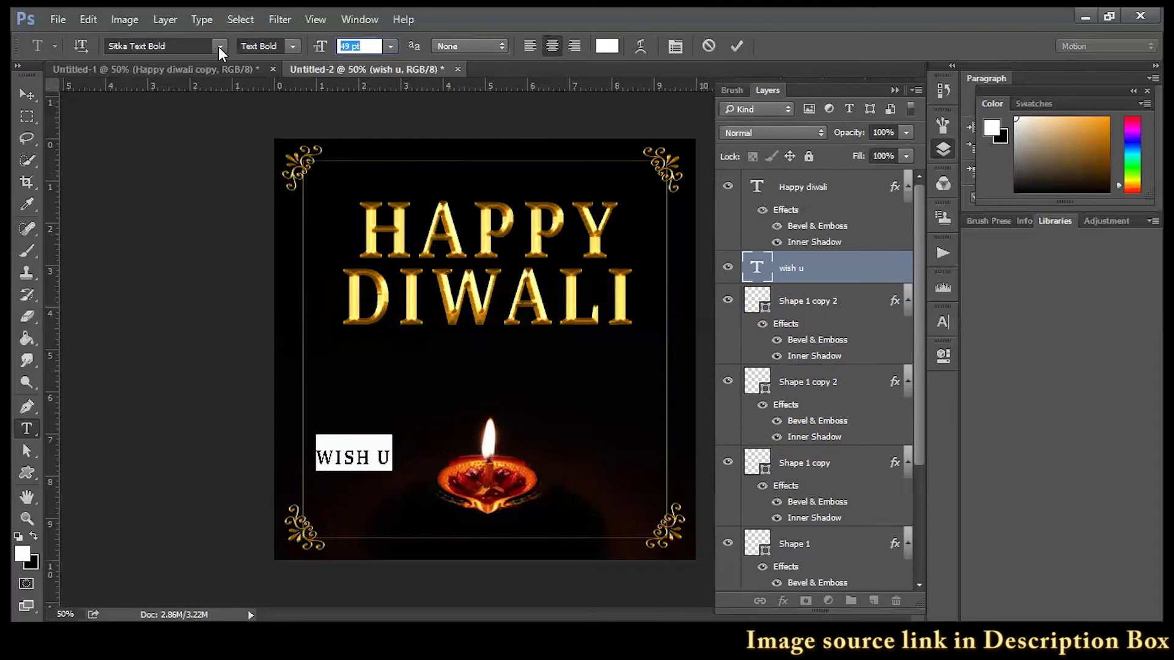
# Set the WISH U text in the Vladimir Script font.
pyautogui.click(218, 46)
pyautogui.scroll(-3, 261, 296)
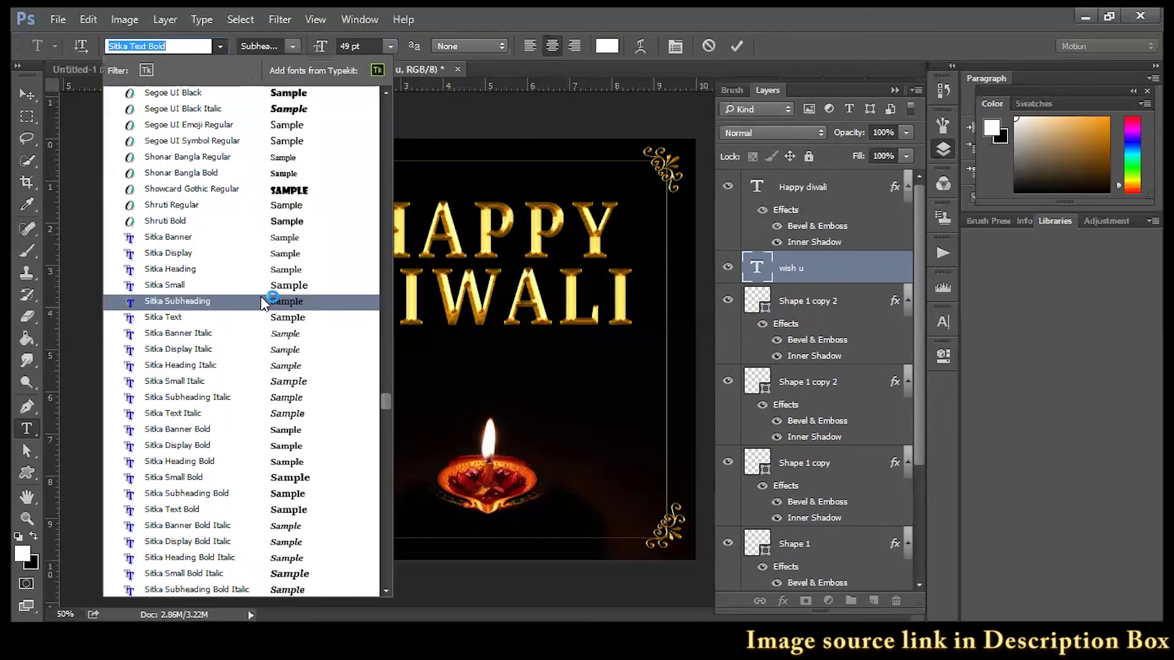
pyautogui.scroll(-5, 263, 303)
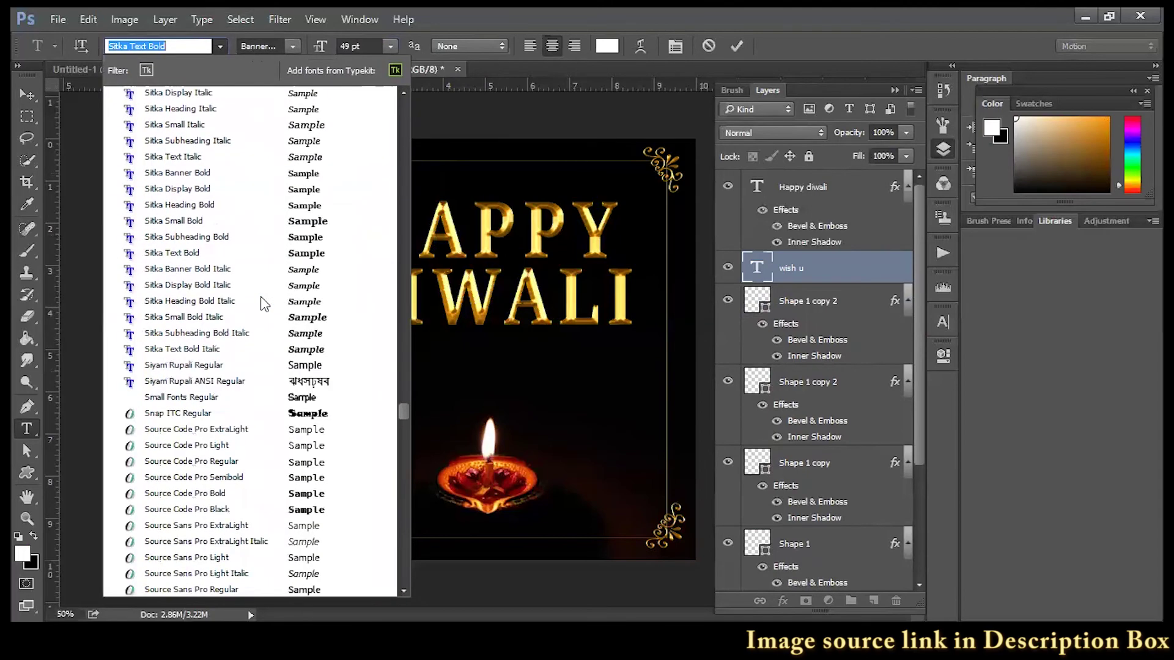
pyautogui.scroll(-5, 265, 302)
pyautogui.scroll(-2, 263, 303)
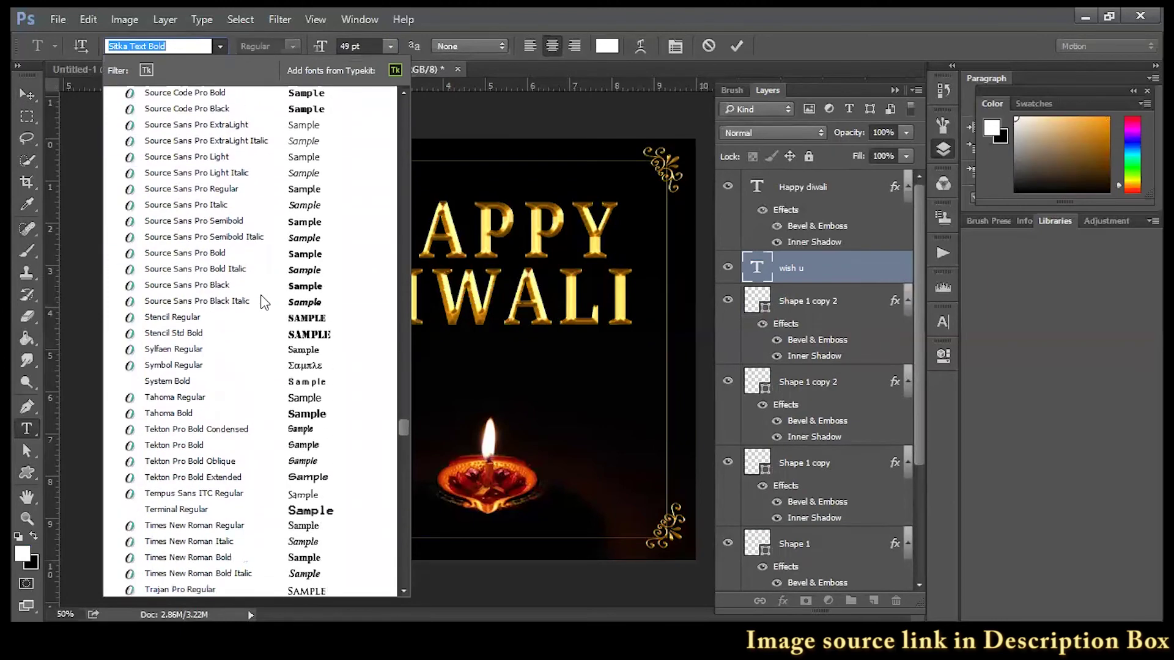
pyautogui.scroll(-2, 264, 301)
pyautogui.scroll(-2, 264, 301)
pyautogui.scroll(-1, 264, 301)
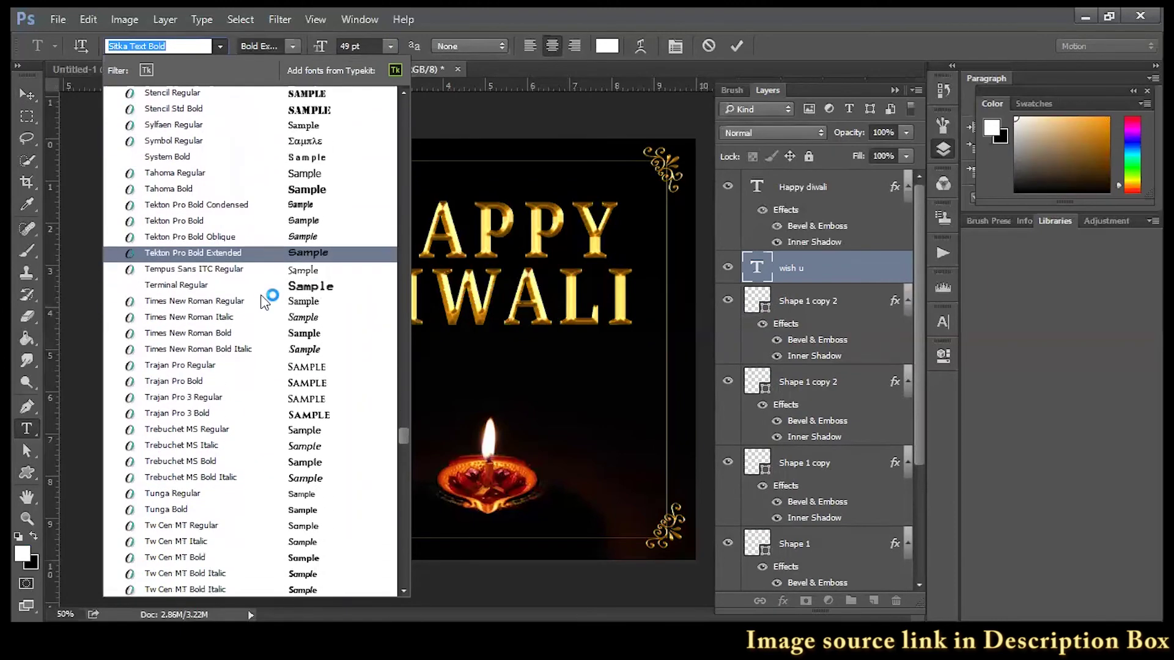
pyautogui.scroll(-2, 264, 302)
pyautogui.scroll(-1, 264, 302)
pyautogui.scroll(-1, 264, 302)
pyautogui.scroll(-1, 264, 302)
pyautogui.scroll(-2, 264, 301)
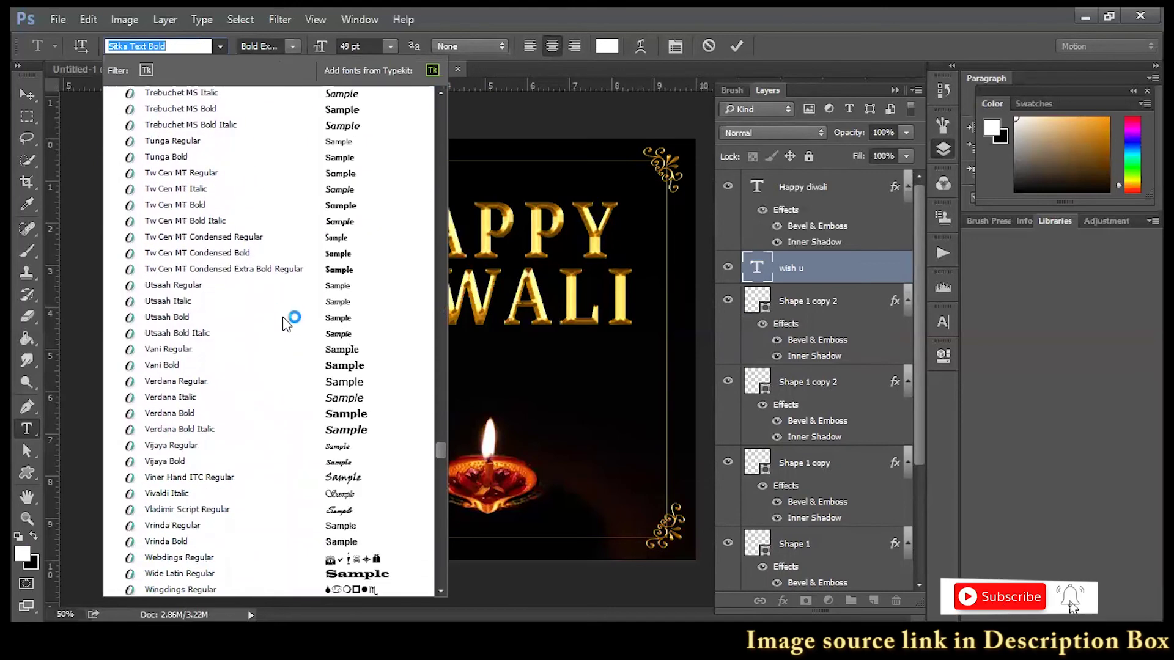
pyautogui.click(340, 510)
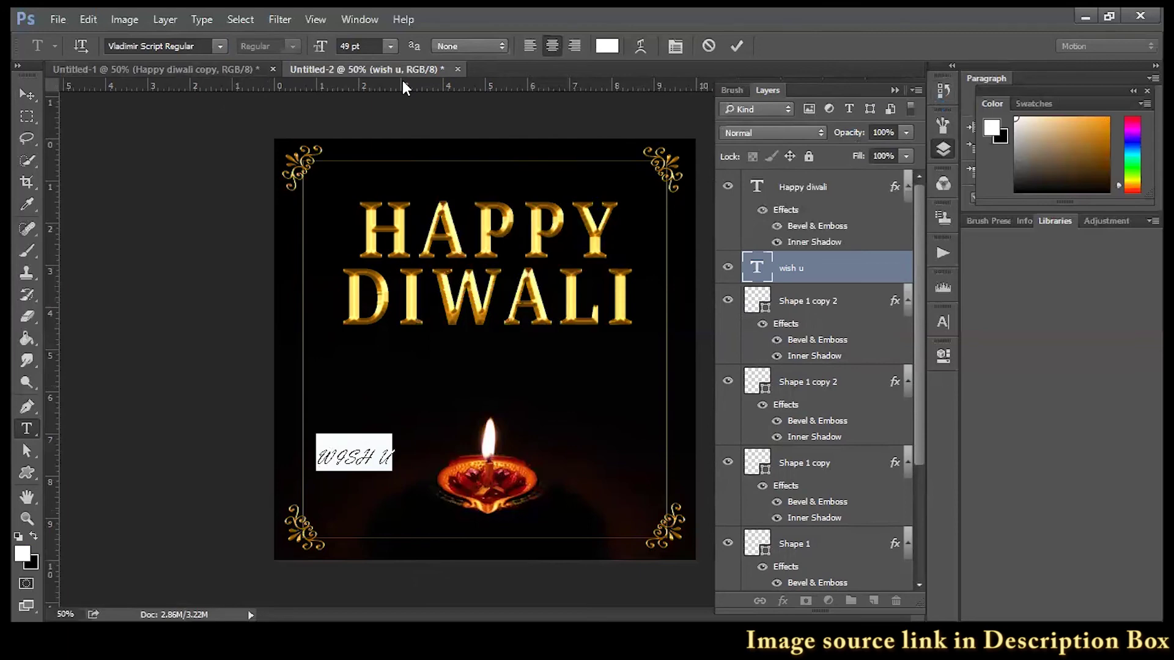
pyautogui.click(673, 46)
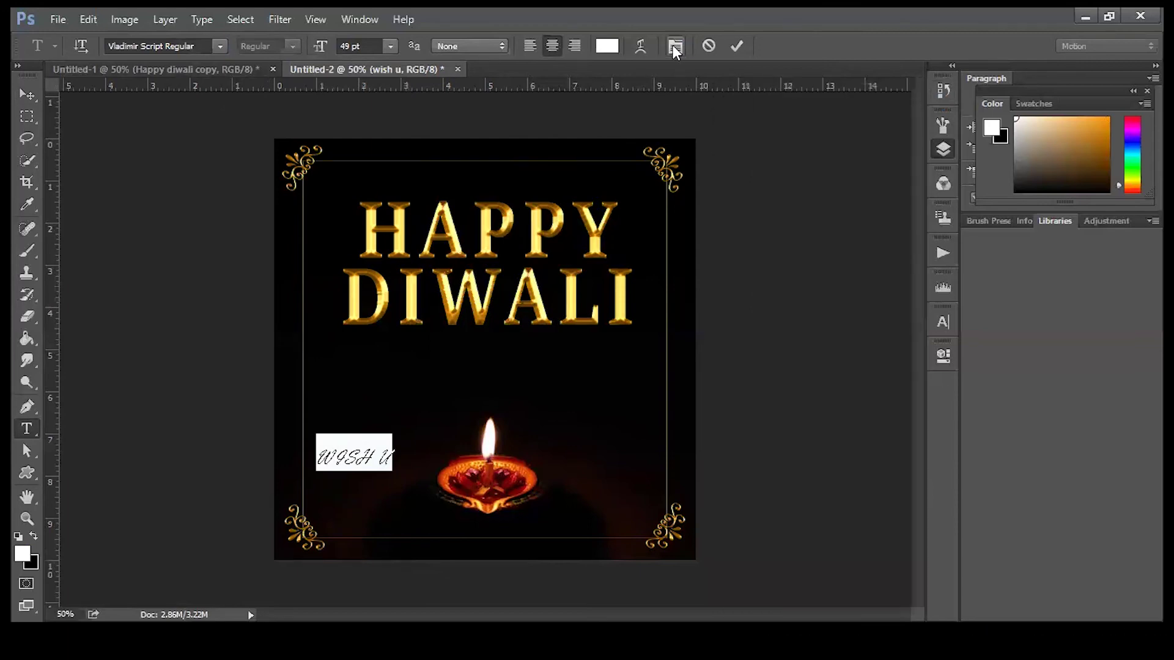
# Turn off All Caps and move the text above HAPPY DIWALI.
pyautogui.click(804, 443)
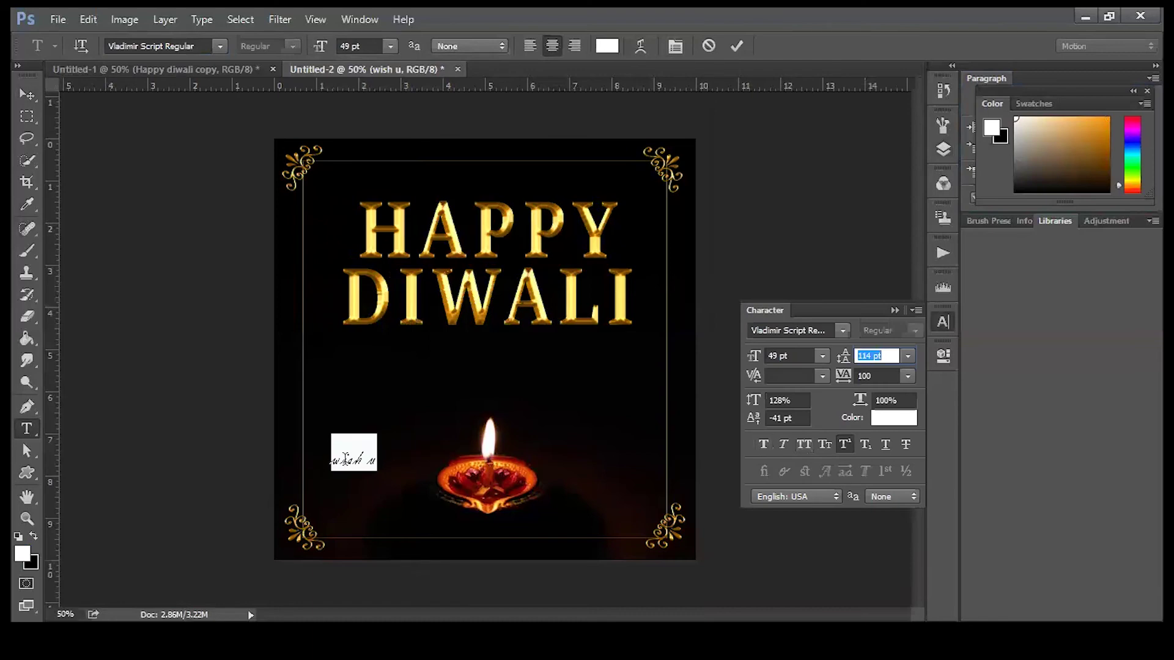
pyautogui.click(337, 459)
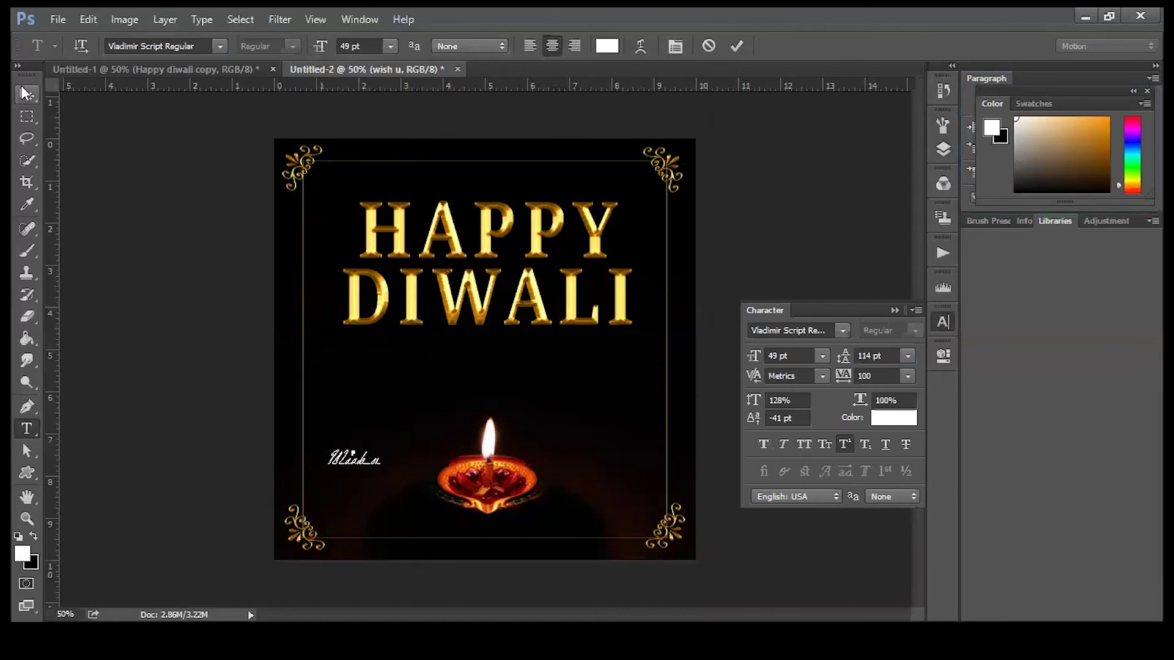
pyautogui.click(26, 94)
pyautogui.moveTo(372, 488); pyautogui.dragTo(551, 128)
# Enlarge the Wish u text to 68 pt.
pyautogui.press('t')
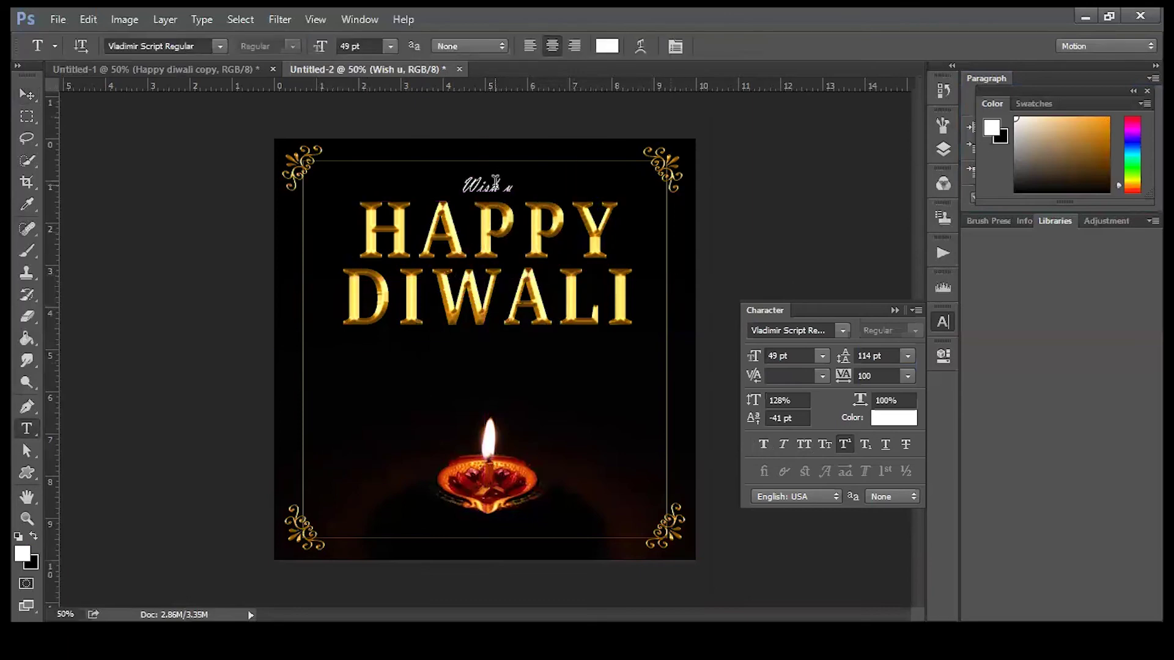
pyautogui.click(495, 182)
pyautogui.moveTo(459, 183); pyautogui.dragTo(553, 183)
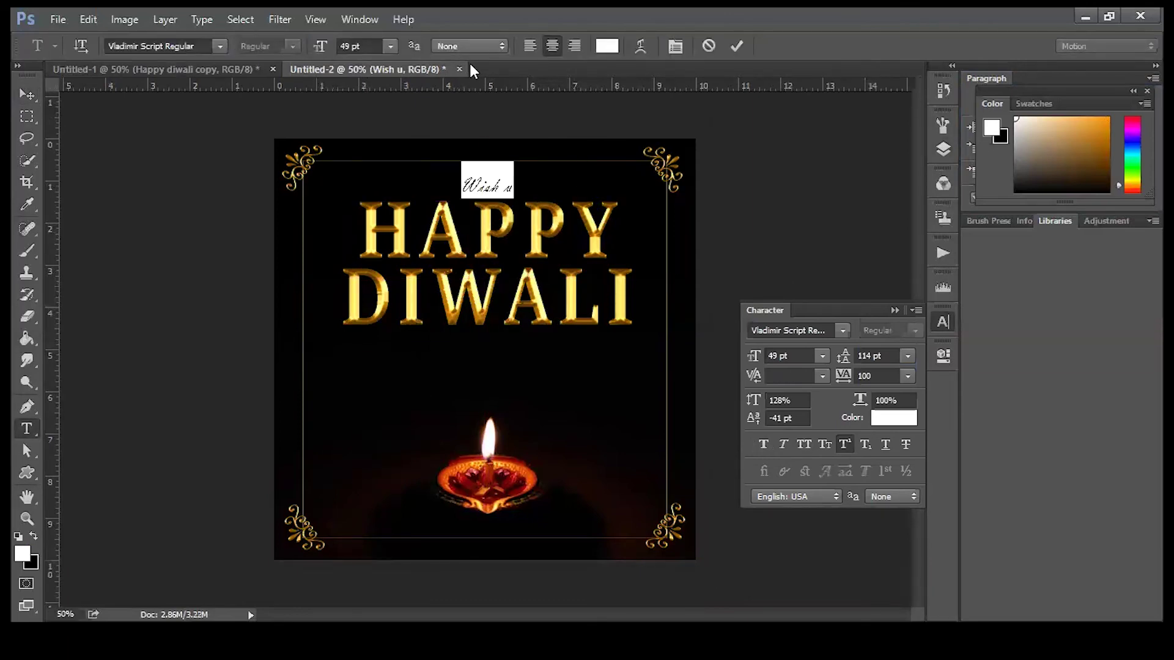
pyautogui.click(368, 45)
pyautogui.hotkey('shift', 'Up')
pyautogui.press('Up')
pyautogui.press('Up')
pyautogui.press('Up')
pyautogui.press('Up')
pyautogui.press('Up')
pyautogui.press('Up')
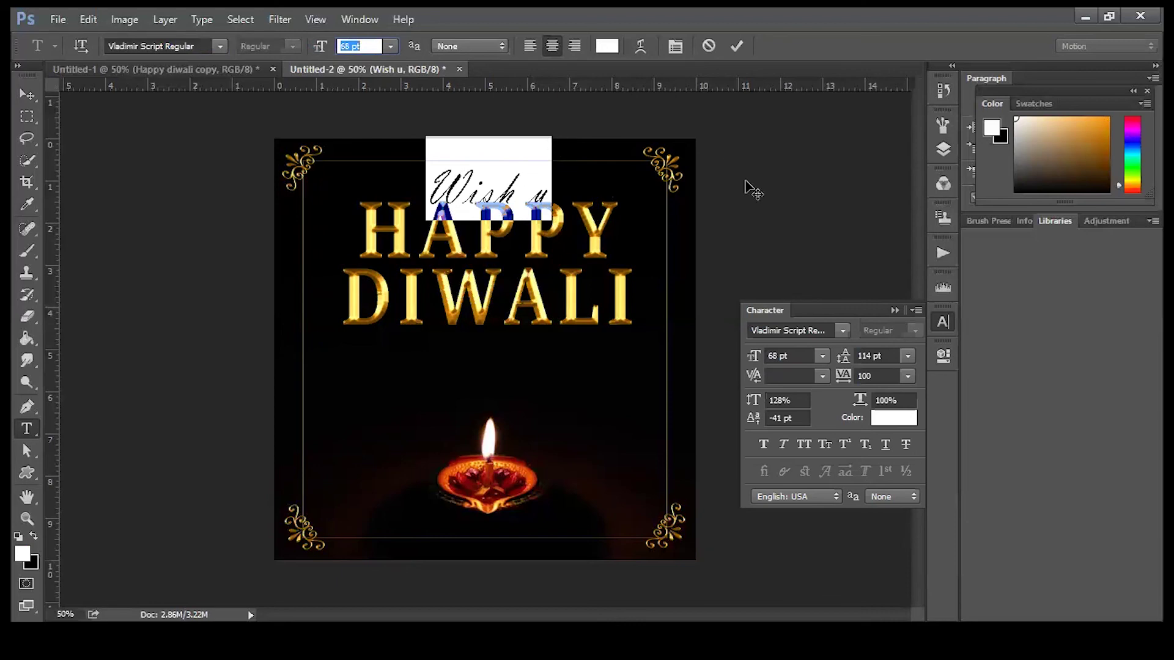
# Set letter spacing to 0 and change the text to 'Wish you'.
pyautogui.click(906, 376)
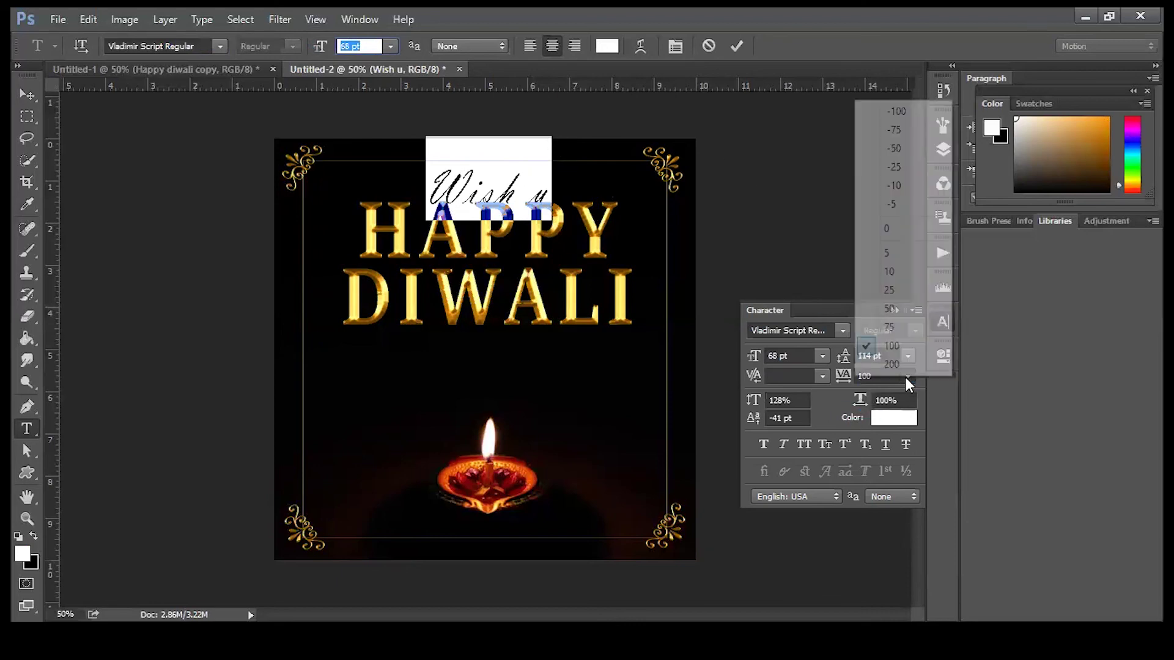
pyautogui.click(887, 227)
pyautogui.click(527, 194)
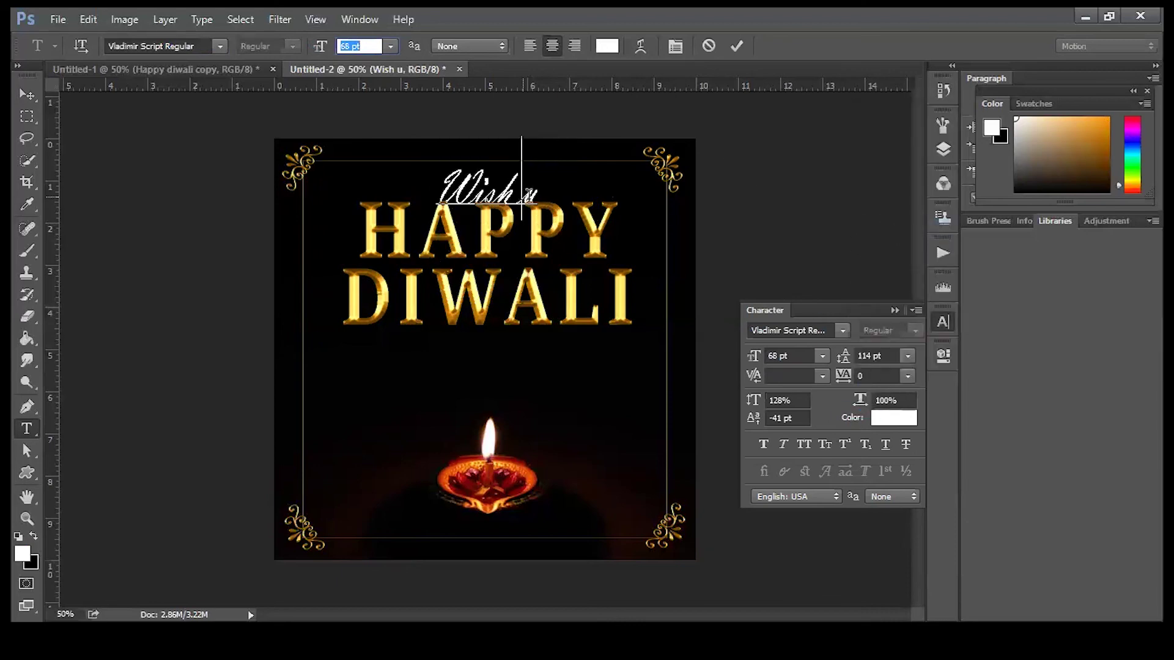
pyautogui.press('BackSpace')
pyautogui.write('you')
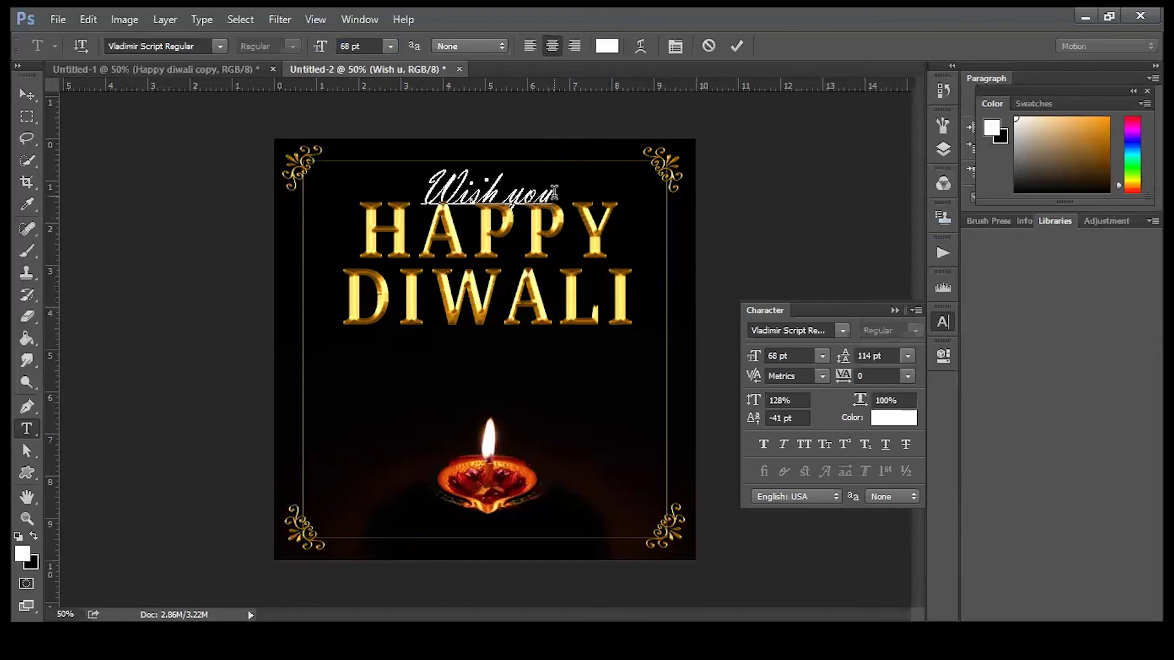
# Shrink 'Wish you' to 39 pt and position it above HAPPY's left side.
pyautogui.moveTo(544, 190); pyautogui.dragTo(324, 179)
pyautogui.click(365, 47)
pyautogui.press('Down')
pyautogui.press('Down')
pyautogui.press('Down')
pyautogui.press('Down')
pyautogui.press('Down')
pyautogui.press('Down')
pyautogui.press('Down')
pyautogui.press('Down')
pyautogui.press('Down')
pyautogui.press('Down')
pyautogui.press('Down')
pyautogui.press('Down')
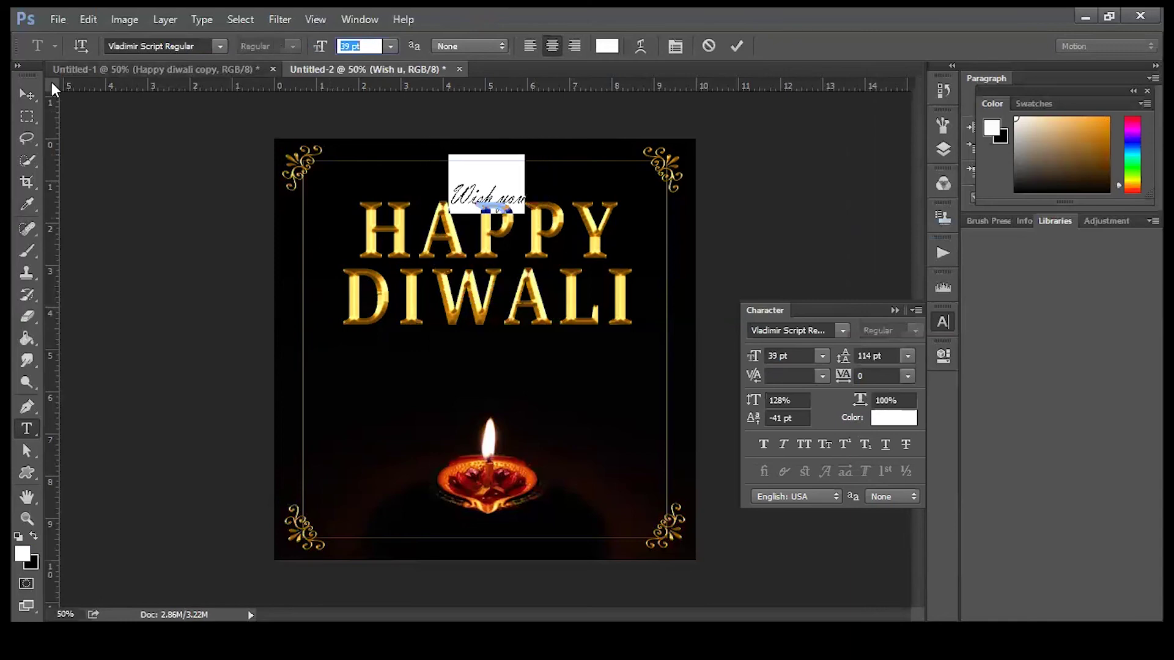
pyautogui.click(27, 94)
pyautogui.moveTo(468, 194); pyautogui.dragTo(378, 183)
pyautogui.press('Up')
pyautogui.press('Up')
pyautogui.press('Up')
pyautogui.press('Up')
pyautogui.press('Up')
pyautogui.press('Up')
pyautogui.moveTo(397, 183); pyautogui.dragTo(406, 184)
pyautogui.press('Right')
pyautogui.press('Right')
pyautogui.press('Right')
pyautogui.press('Right')
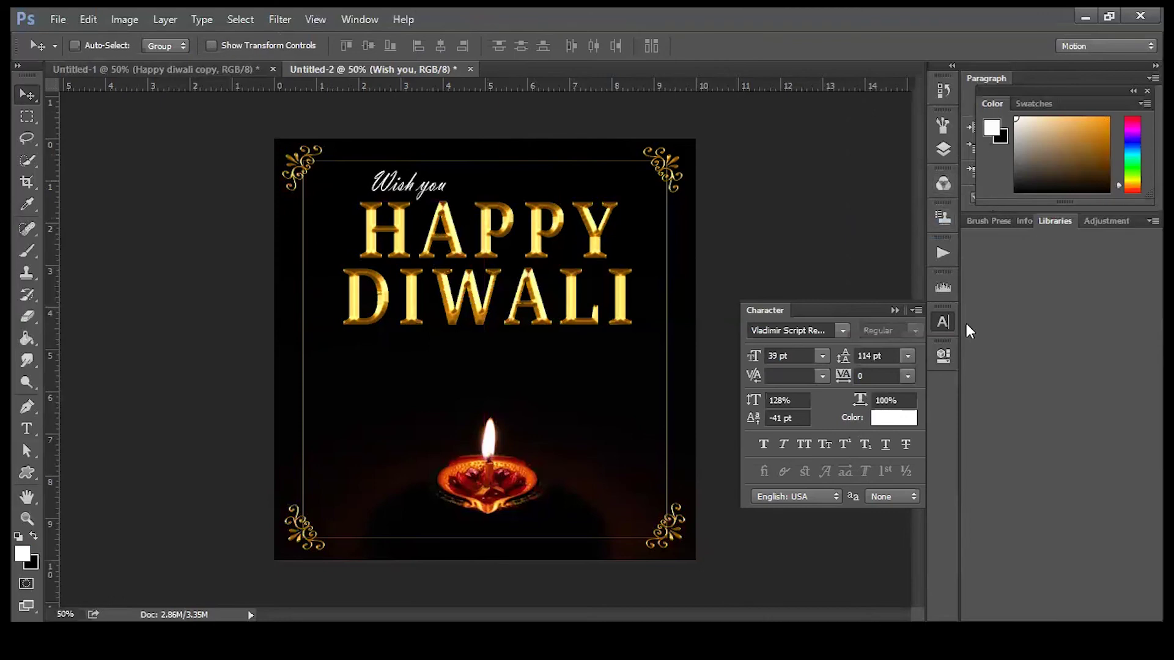
pyautogui.click(943, 148)
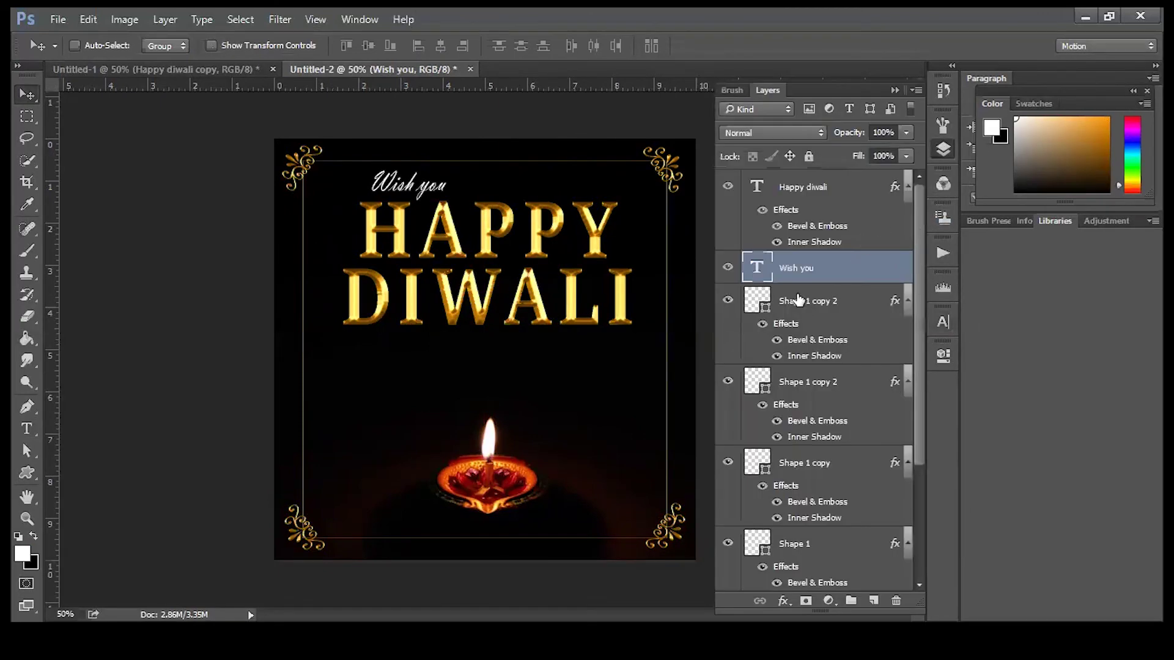
# Set 'Wish you' in Kozuka Gothic Pr6N EL at 25 pt, move it above HAPPY, then hide it.
pyautogui.doubleClick(757, 267)
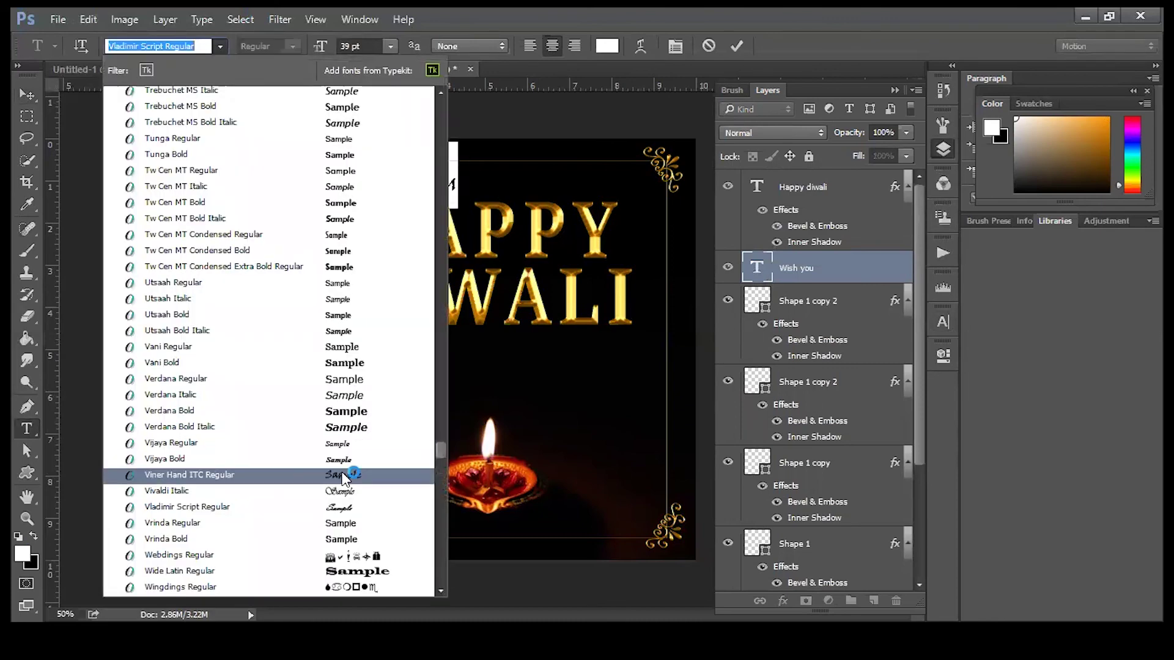
pyautogui.scroll(-2, 344, 478)
pyautogui.scroll(-1, 346, 480)
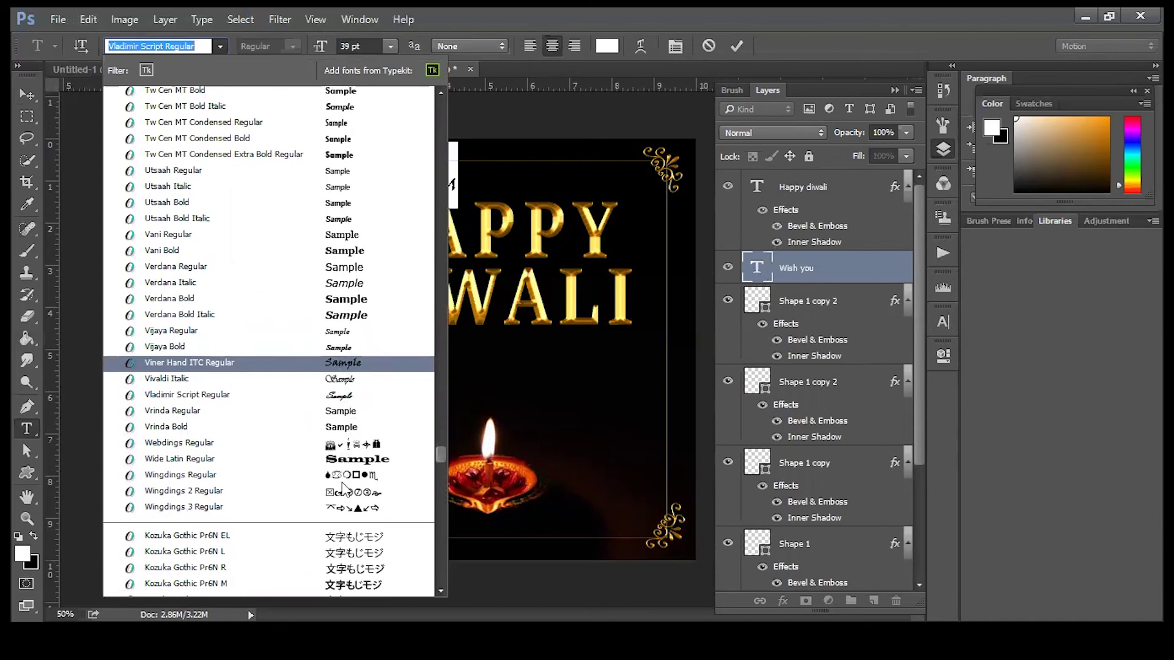
pyautogui.click(358, 542)
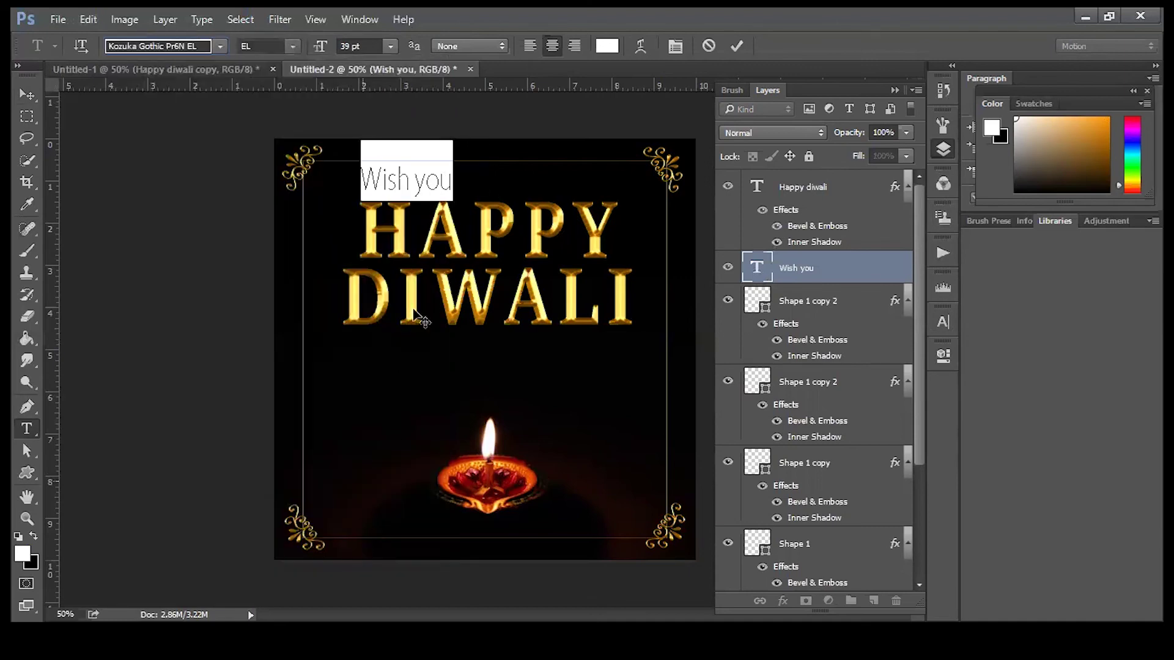
pyautogui.click(364, 47)
pyautogui.press('Down')
pyautogui.press('Down')
pyautogui.press('Down')
pyautogui.press('Down')
pyautogui.press('Down')
pyautogui.press('Down')
pyautogui.click(26, 93)
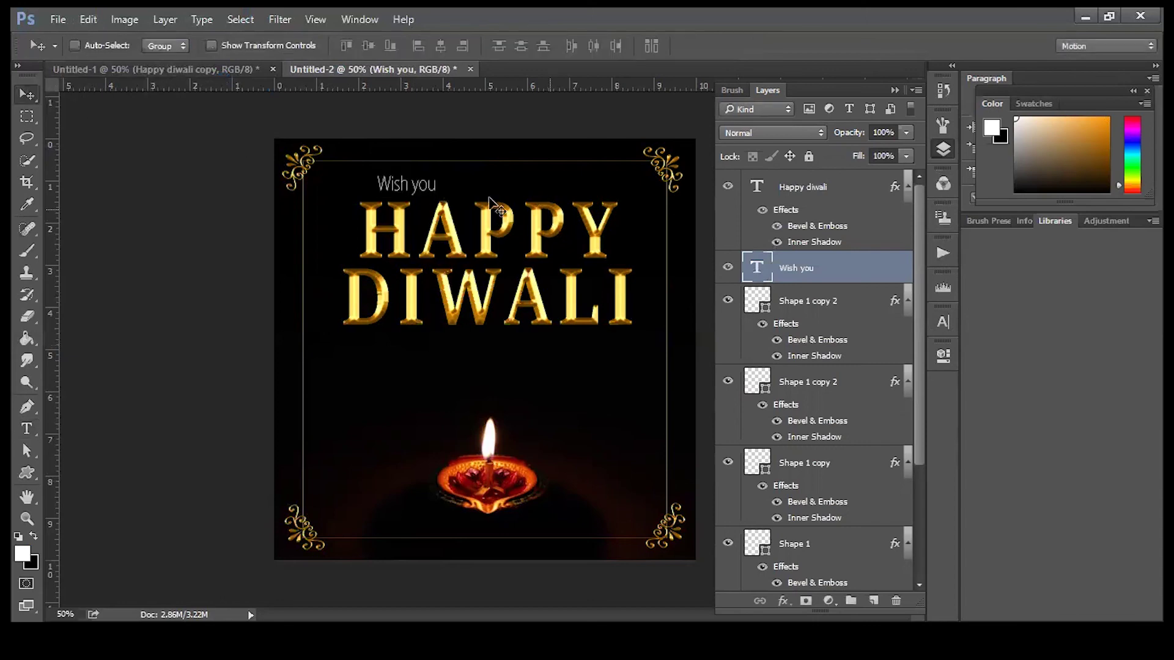
pyautogui.moveTo(422, 189); pyautogui.dragTo(389, 185)
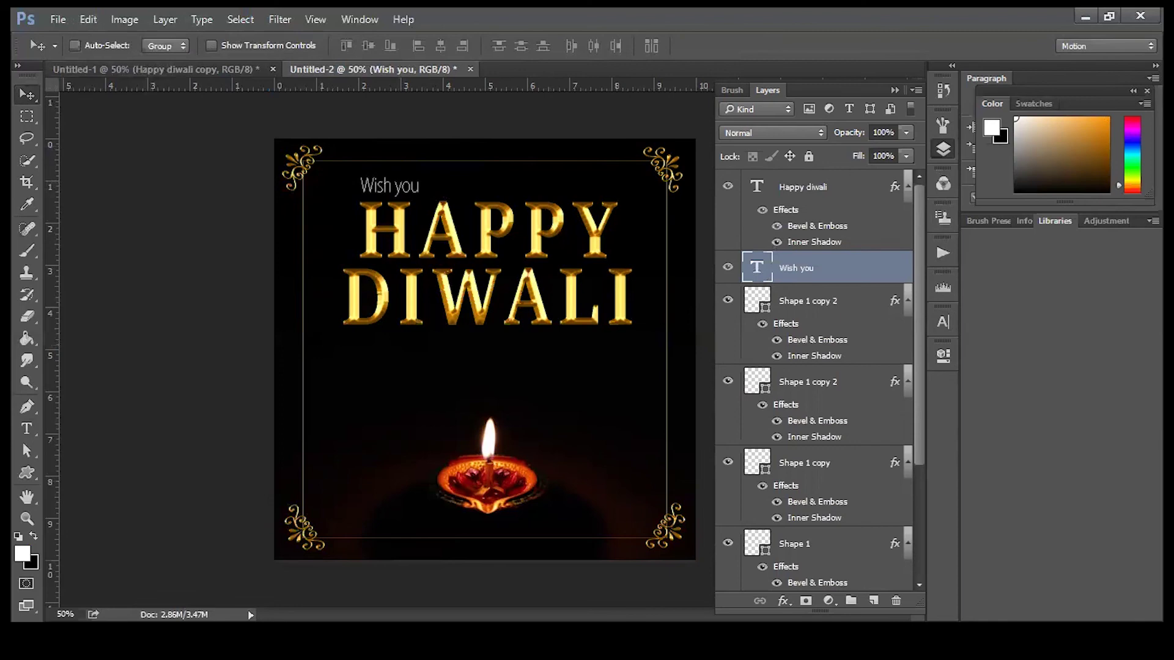
pyautogui.click(728, 267)
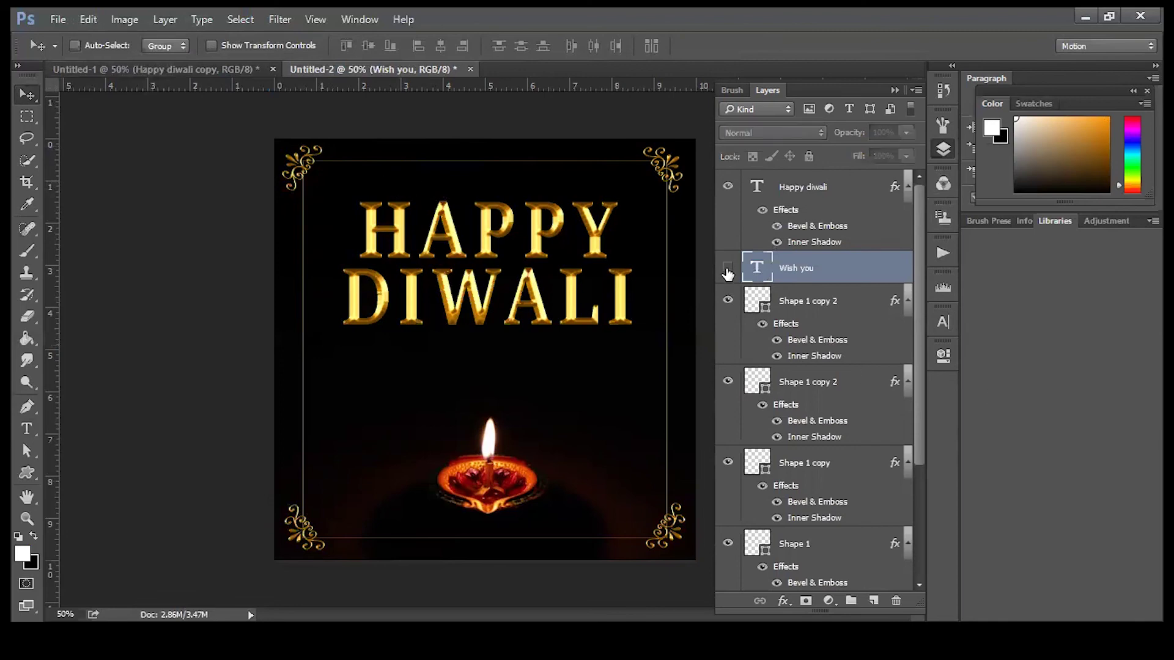
# Type '2020' as a new text line below DIWALI and size it to 55 pt.
pyautogui.click(27, 429)
pyautogui.click(418, 360)
pyautogui.write('2')
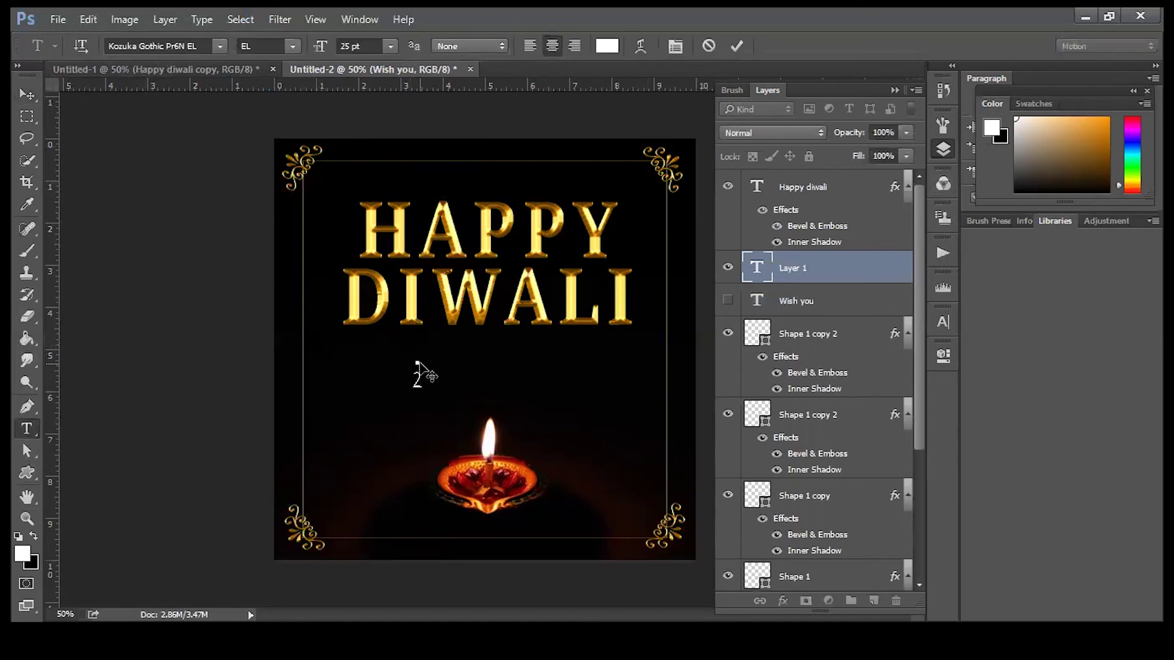
pyautogui.write('020')
pyautogui.moveTo(404, 378); pyautogui.dragTo(517, 382)
pyautogui.doubleClick(371, 45)
pyautogui.write('55')
pyautogui.press('Return')
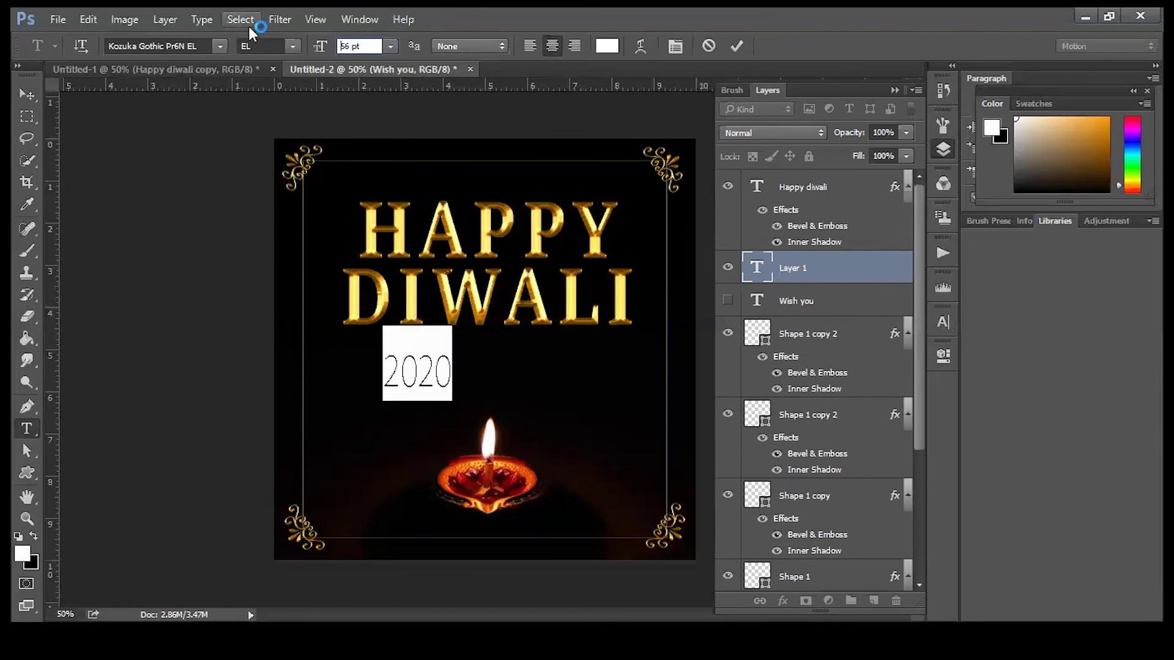
# Commit the 2020 text and centre it beneath DIWALI.
pyautogui.click(27, 93)
pyautogui.moveTo(421, 391); pyautogui.dragTo(500, 374)
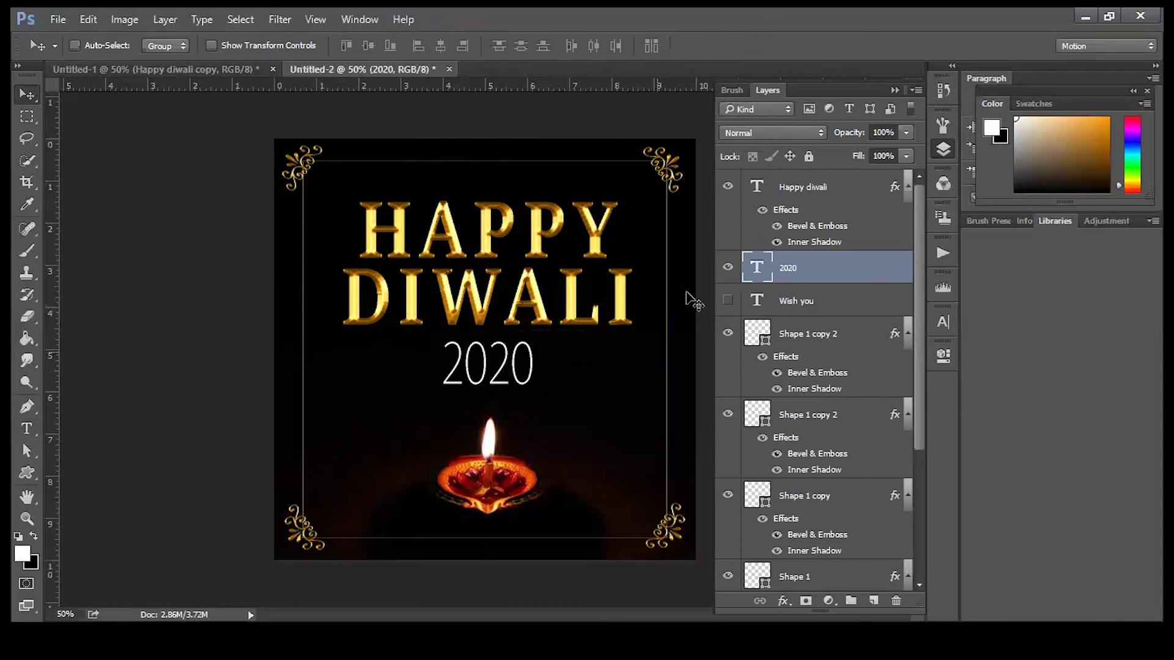
pyautogui.doubleClick(757, 268)
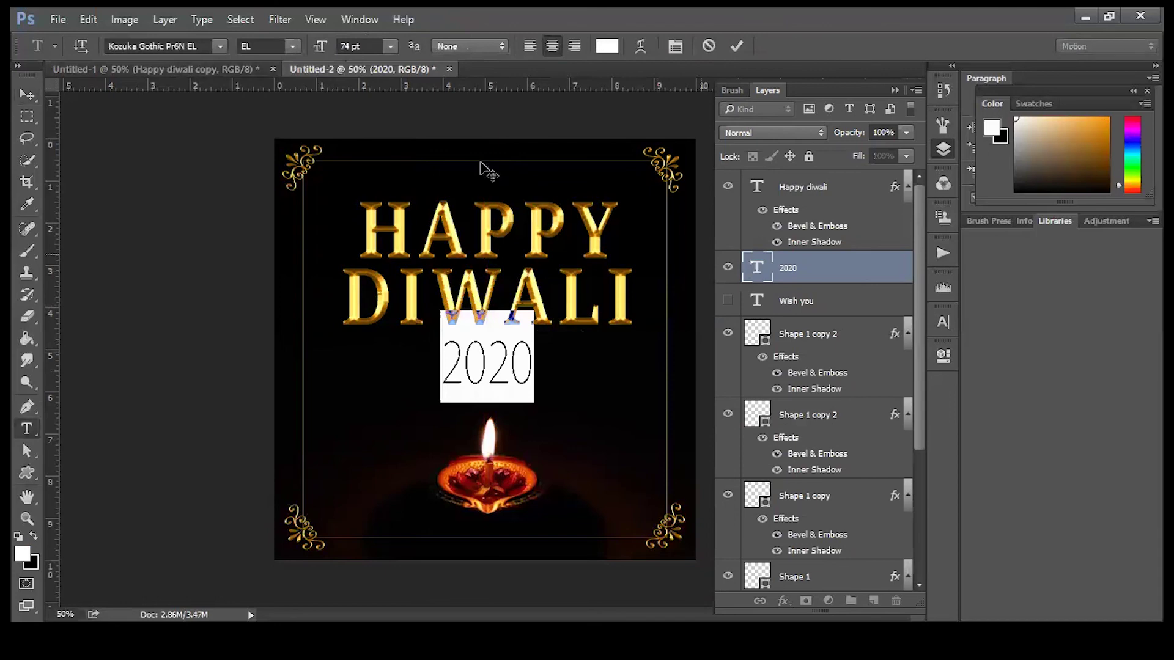
pyautogui.click(27, 94)
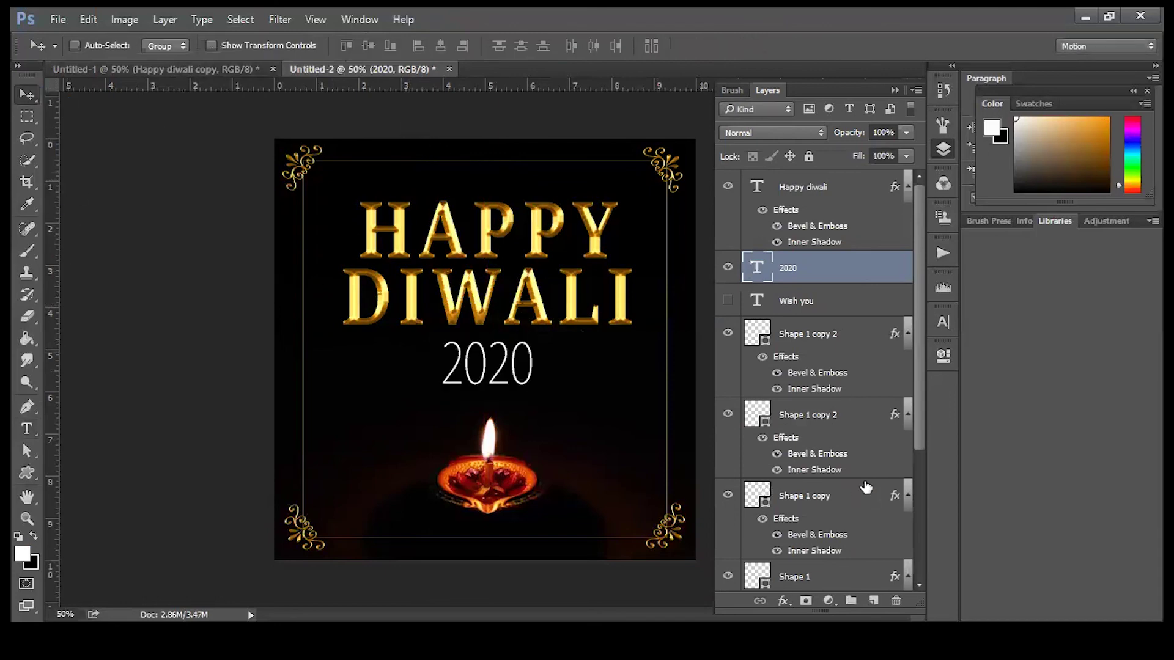
pyautogui.scroll(-3, 819, 422)
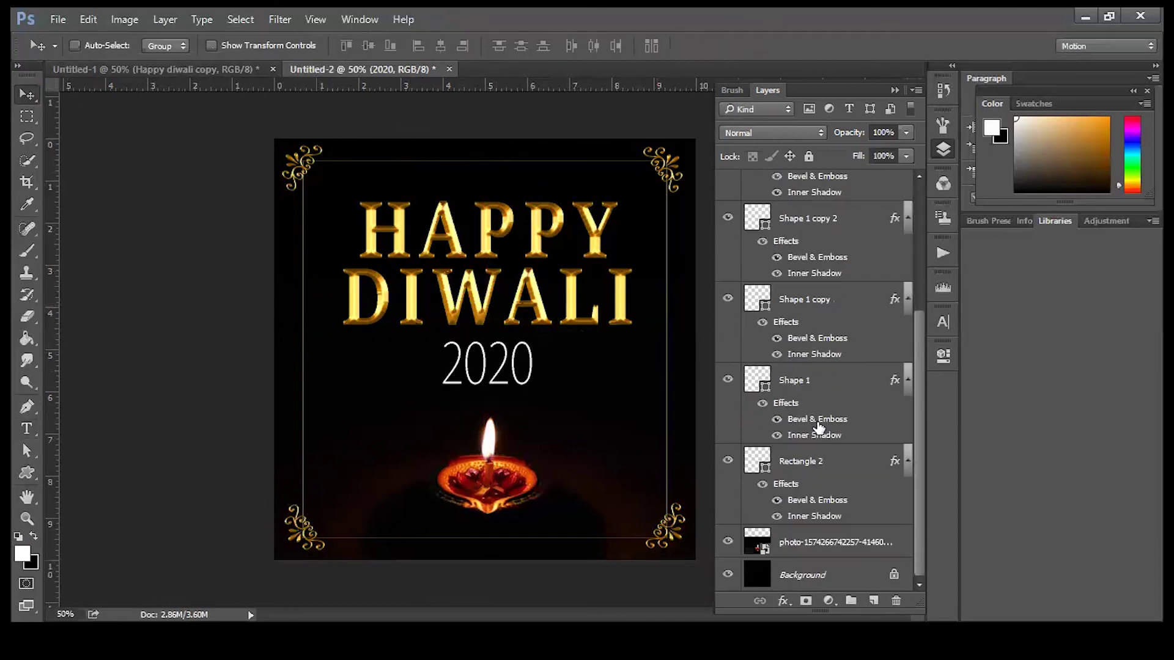
# Check the HAPPY DIWALI title's orange text colour value.
pyautogui.scroll(3, 816, 422)
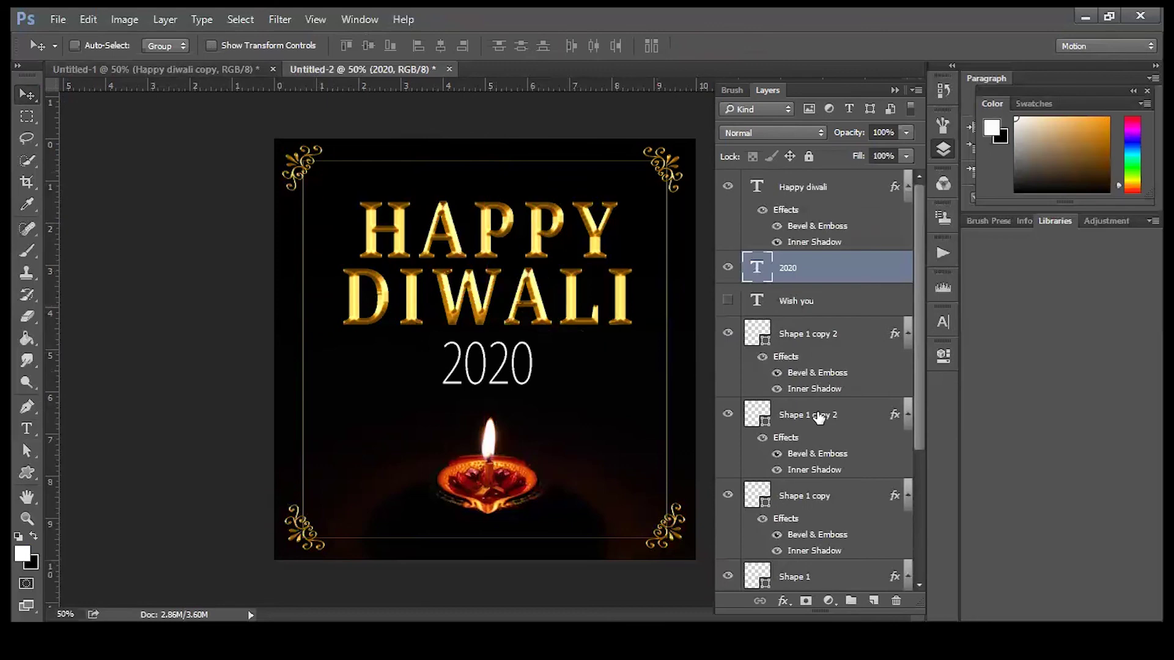
pyautogui.doubleClick(757, 187)
pyautogui.click(607, 47)
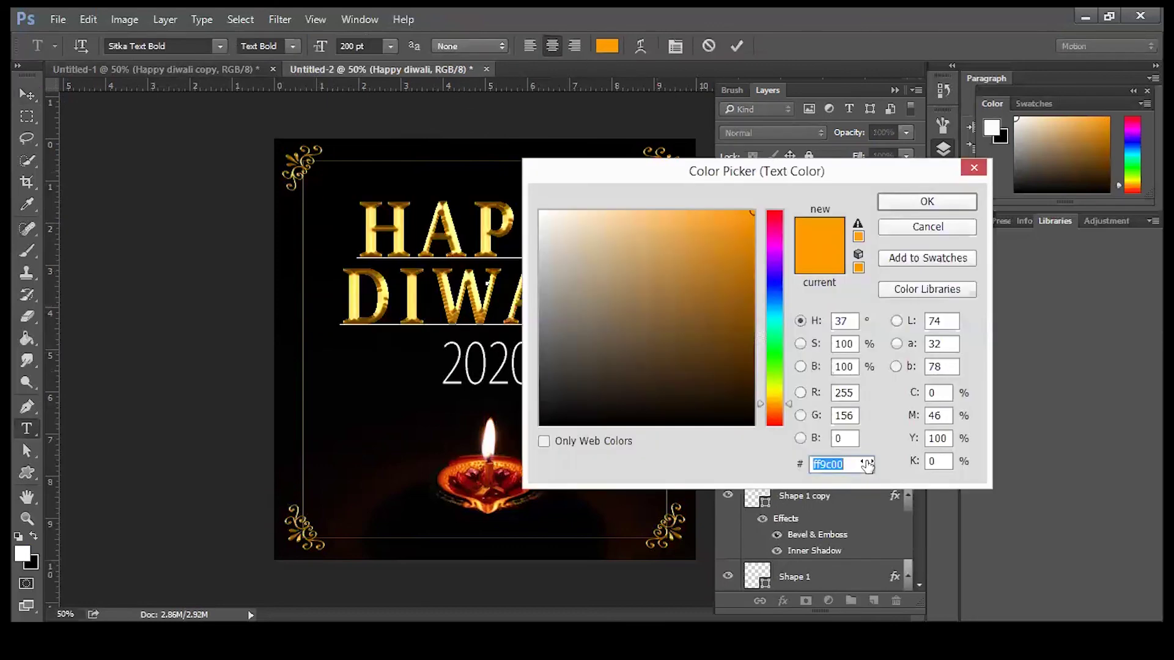
pyautogui.press('Return')
pyautogui.hotkey('ctrl', 'Return')
pyautogui.press('v')
# Set the 2020 text colour to orange ff9c00.
pyautogui.click(756, 267)
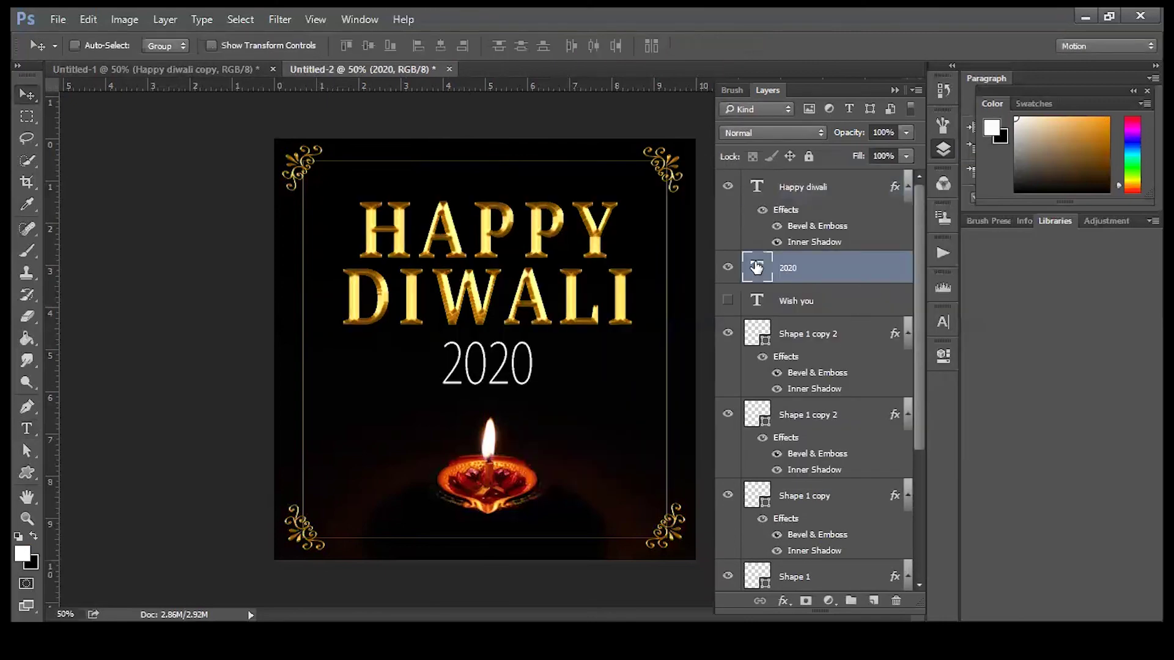
pyautogui.doubleClick(757, 267)
pyautogui.click(607, 46)
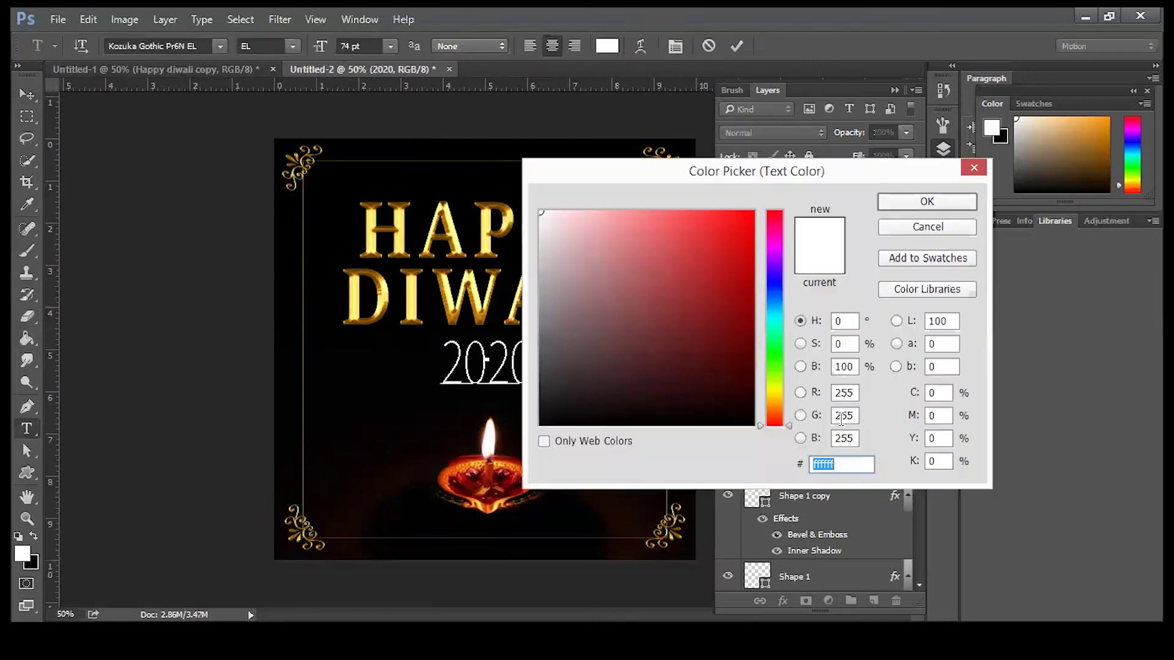
pyautogui.write('ff9c00')
pyautogui.click(915, 204)
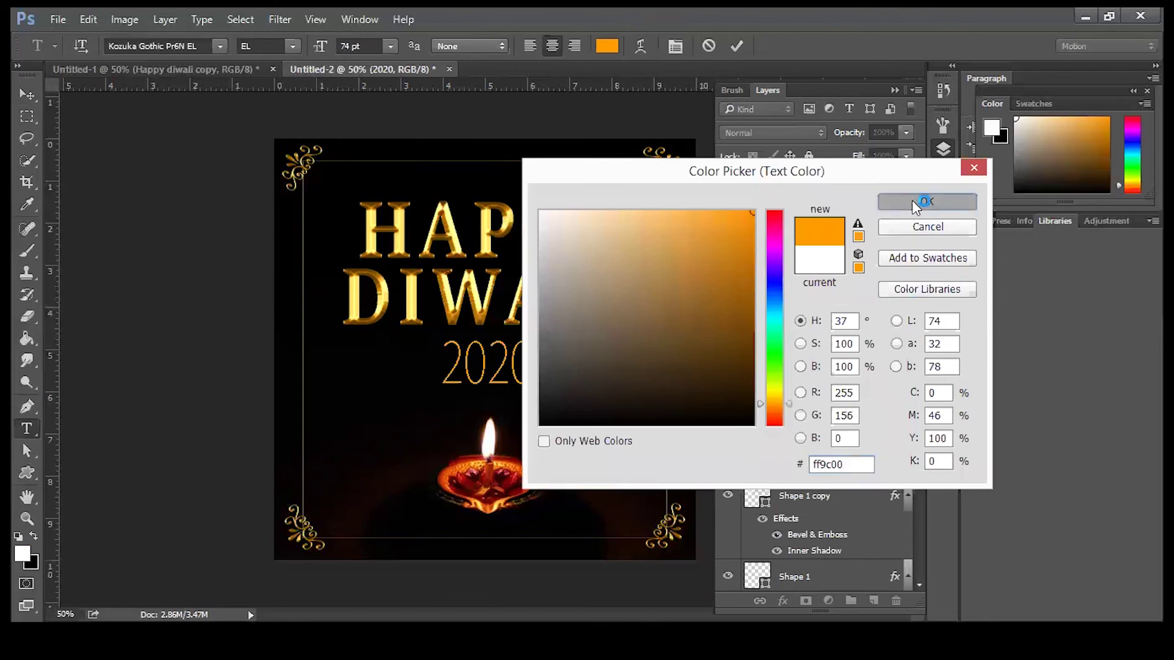
pyautogui.hotkey('ctrl', 'Return')
pyautogui.press('v')
# Copy the title's Bevel & Emboss and Inner Shadow effects onto the 2020 layer.
pyautogui.click(892, 187)
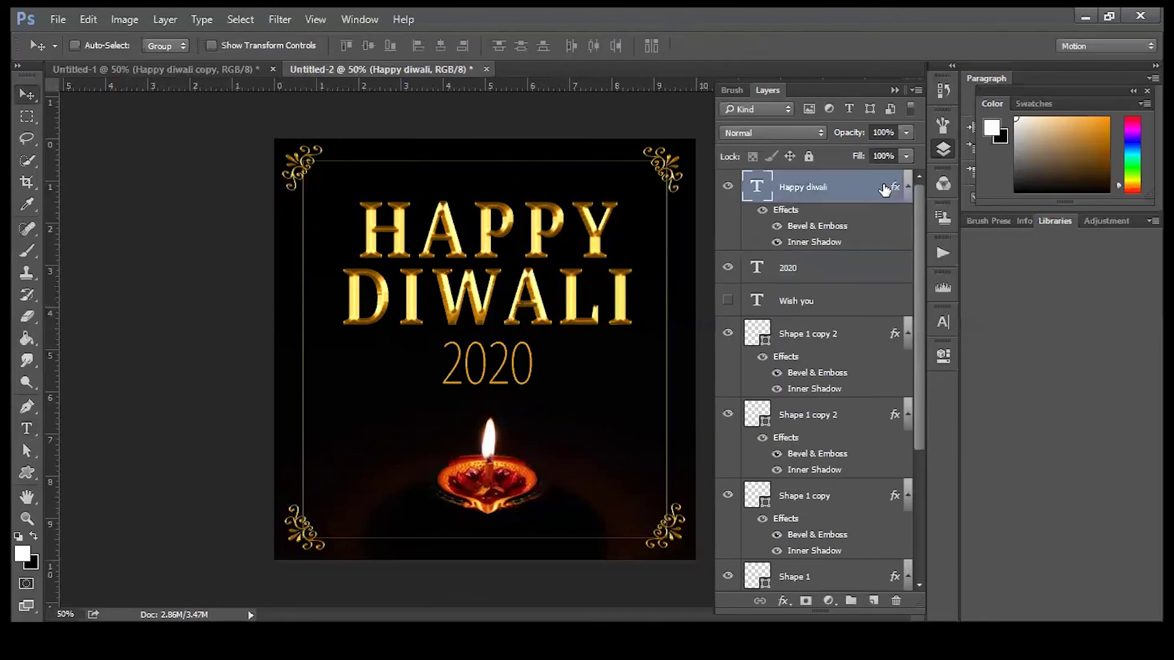
pyautogui.moveTo(892, 187); pyautogui.dragTo(868, 269)
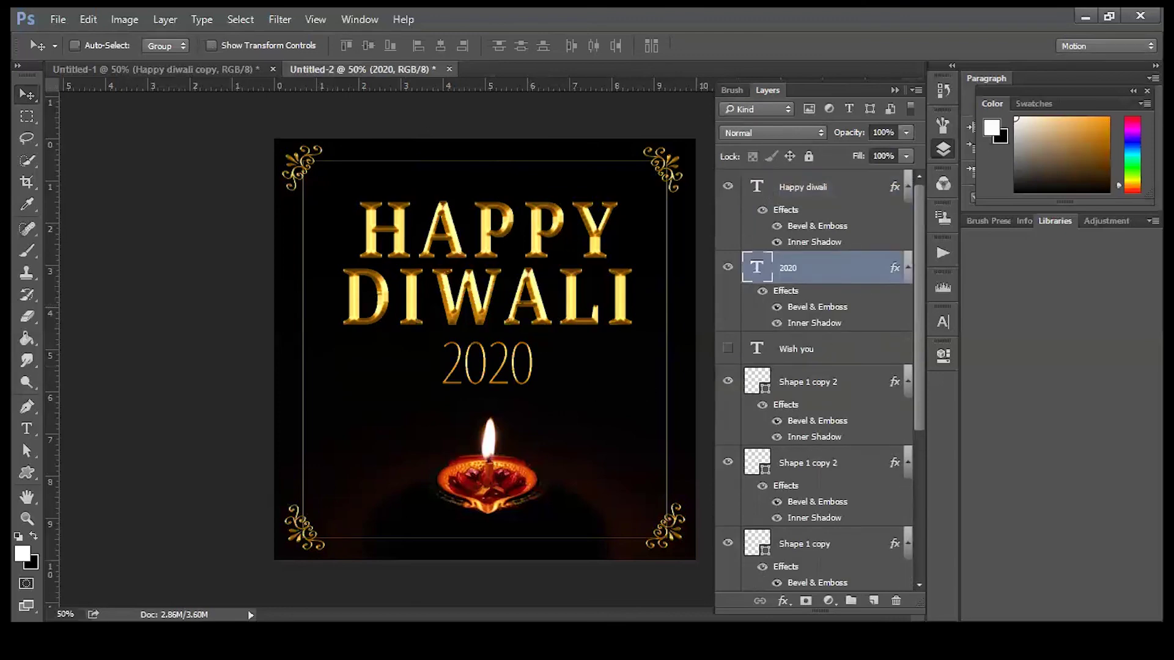
pyautogui.click(811, 380)
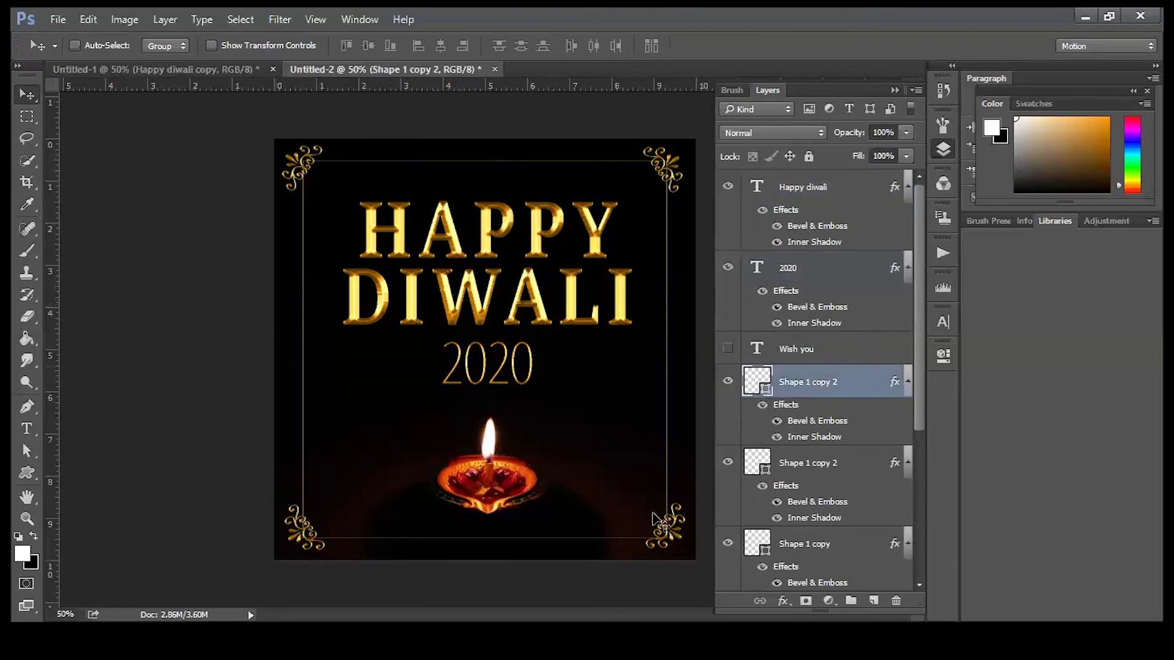